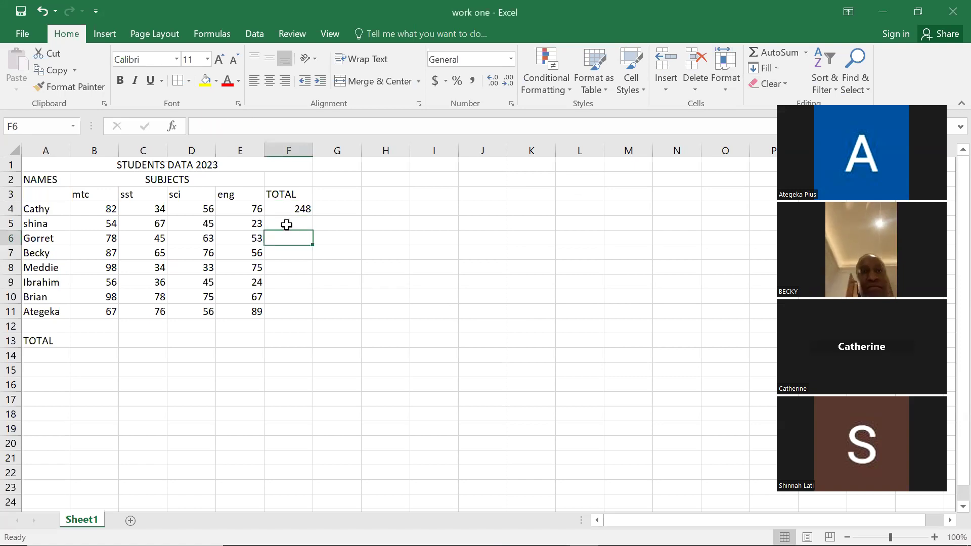
Switch to Word, create a blank document and enter the text AUTOFILL.
left_click(288, 205)
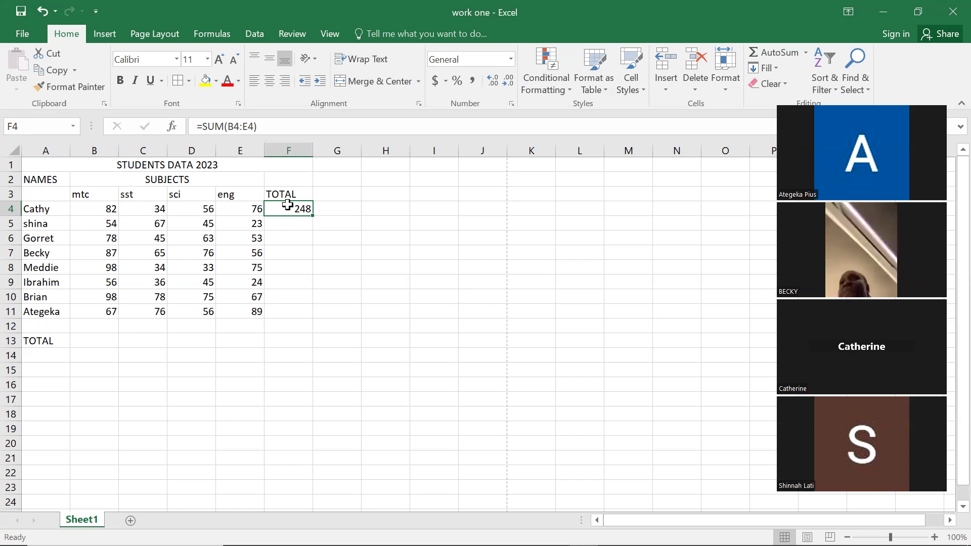
key("super+r")
key("Return")
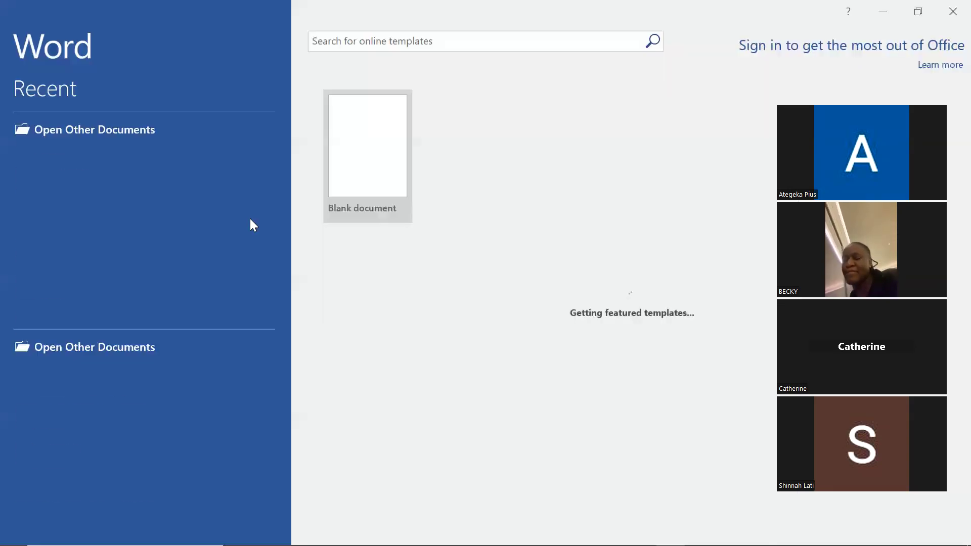
left_click(356, 173)
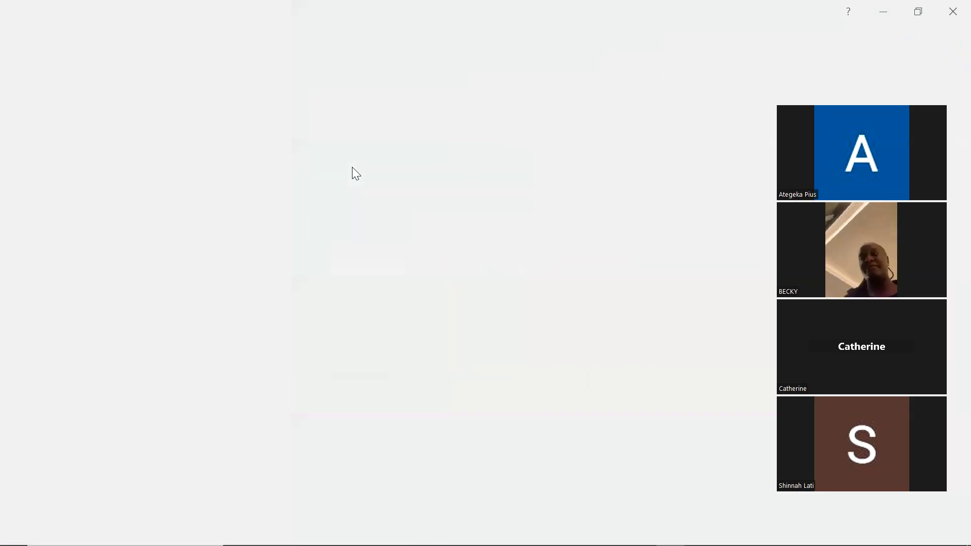
type("AU")
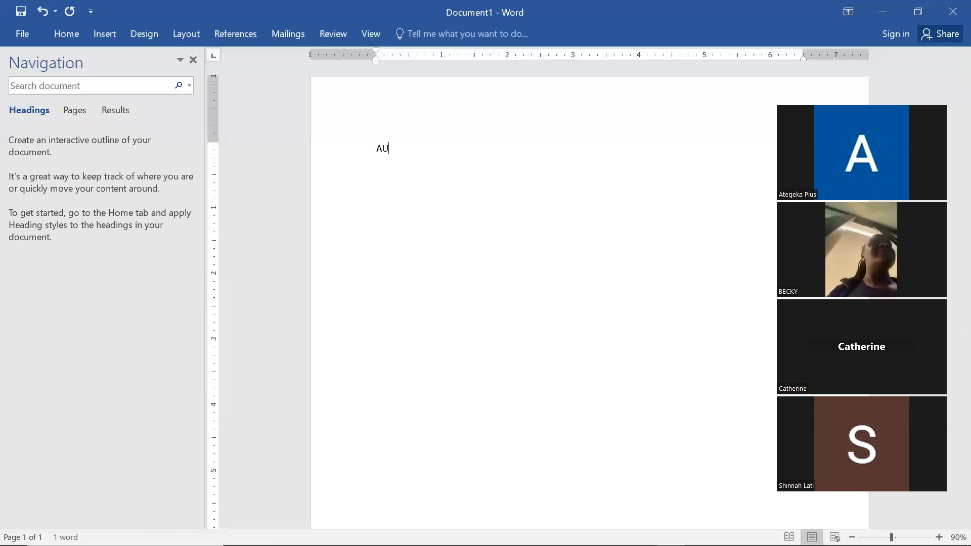
type("TOFILL")
Enlarge the AUTOFILL text to a heading that still fits on one line, and minimize the document to return to Excel.
key("ctrl+a")
key("ctrl+shift+period")
key("ctrl+shift+period")
key("ctrl+shift+period")
key("ctrl+shift+period")
key("ctrl+shift+period")
key("ctrl+shift+period")
key("ctrl+shift+period")
key("ctrl+shift+period")
key("ctrl+shift+period")
key("ctrl+shift+period")
key("ctrl+shift+period")
key("ctrl+shift+period")
key("ctrl+shift+period")
key("ctrl+shift+period")
key("ctrl+shift+period")
key("ctrl+shift+period")
key("ctrl+shift+period")
key("ctrl+shift+period")
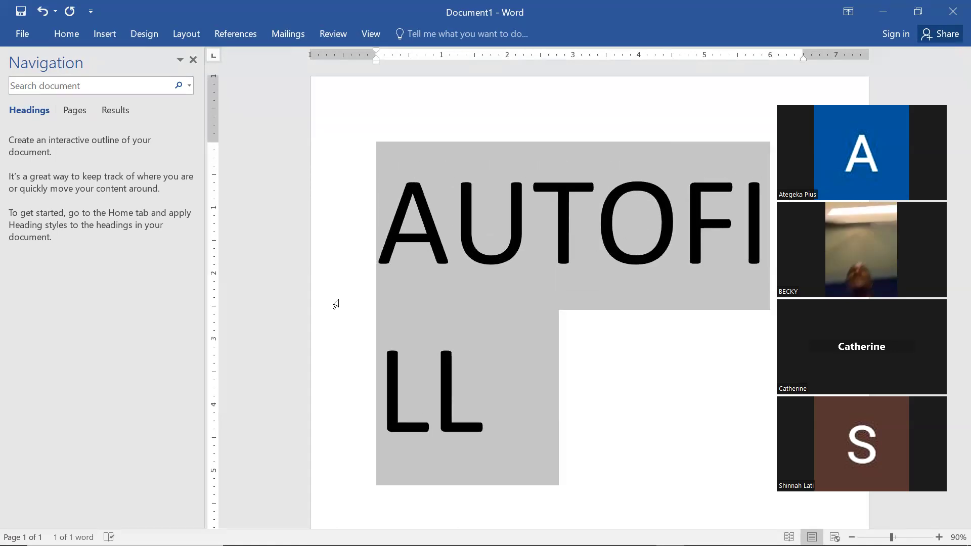
key("ctrl+shift+comma")
key("ctrl+shift+comma")
key("ctrl+shift+comma")
key("ctrl+shift+comma")
key("ctrl+shift+comma")
key("ctrl+shift+comma")
key("ctrl+shift+comma")
key("ctrl+shift+comma")
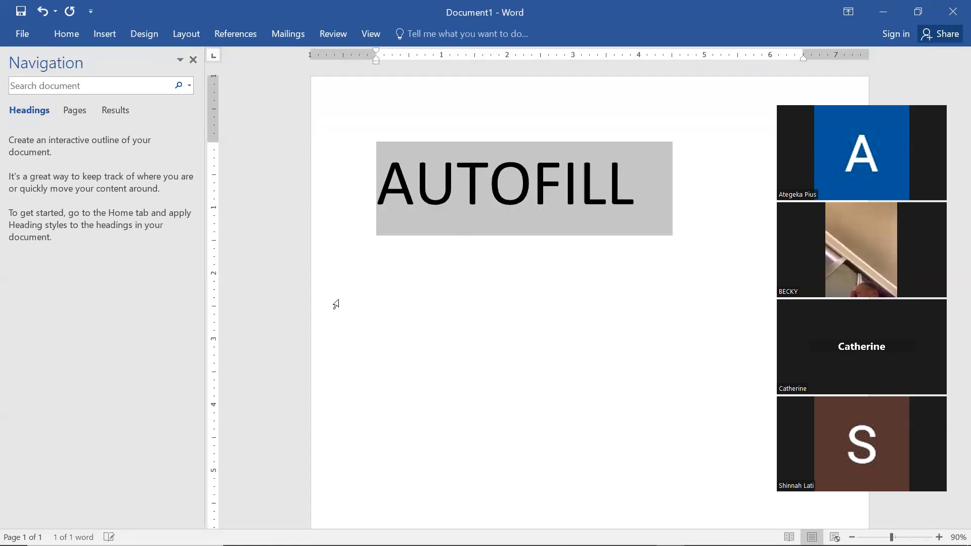
left_click(822, 23)
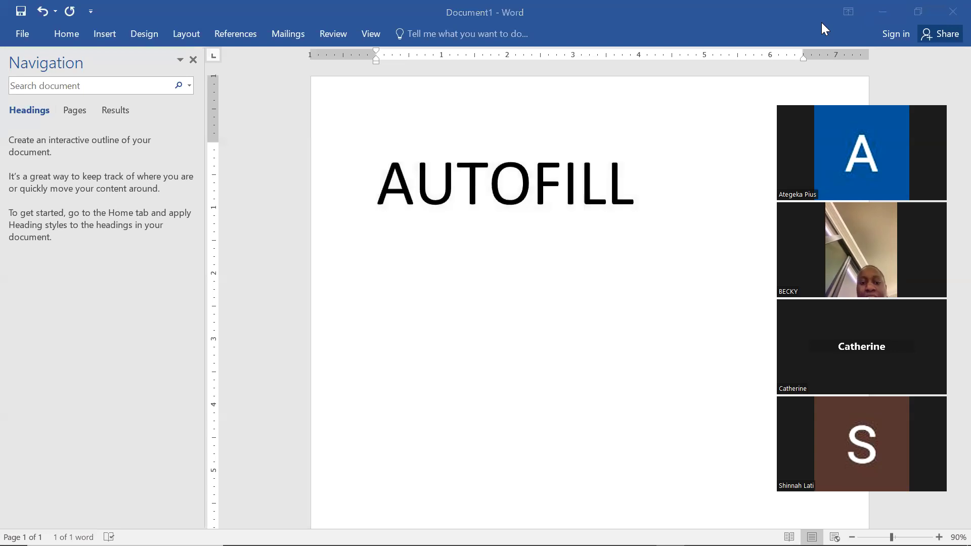
left_click(884, 11)
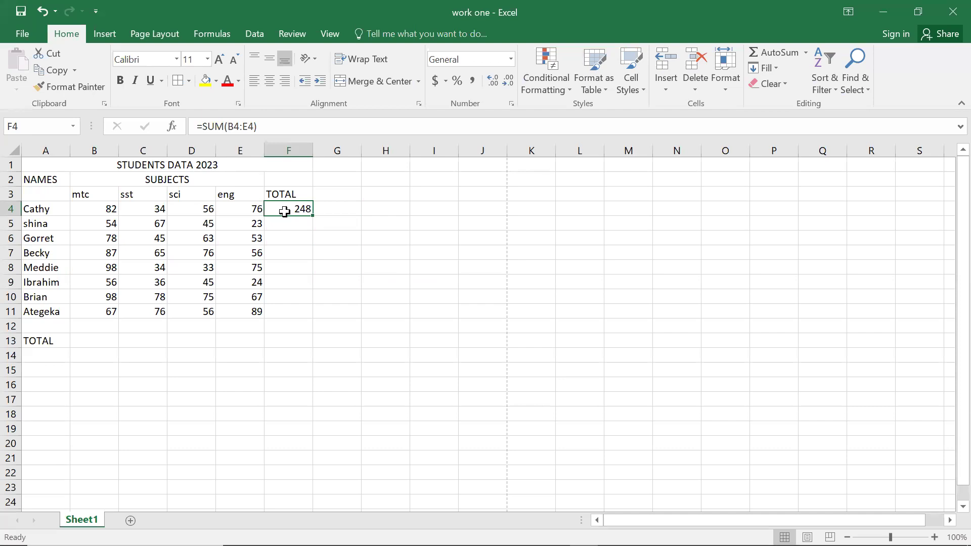
left_click(282, 227)
left_click(279, 244)
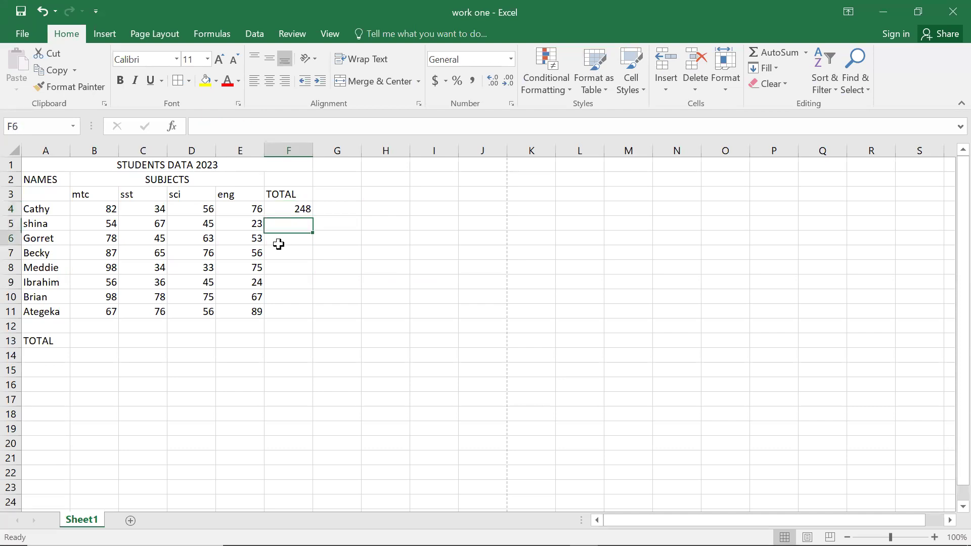
left_click(279, 256)
left_click(284, 278)
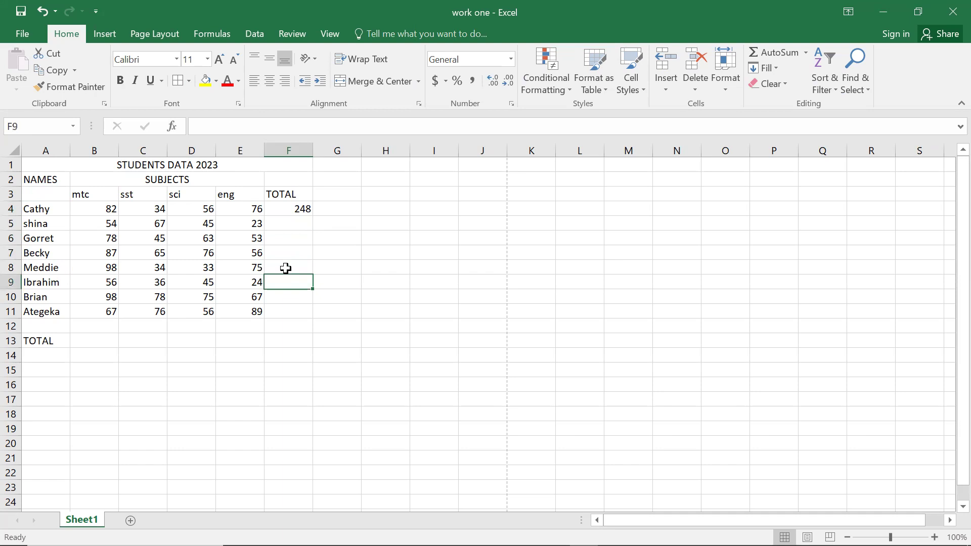
Autofill the SUM formula in F4 down through F11 to total every student's marks.
left_click(287, 209)
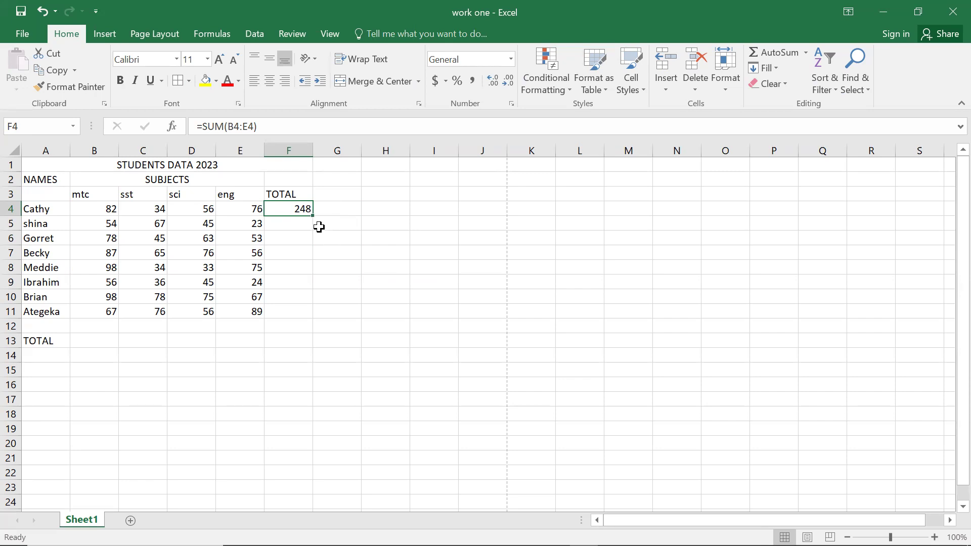
scroll(325, 237, "up", 2)
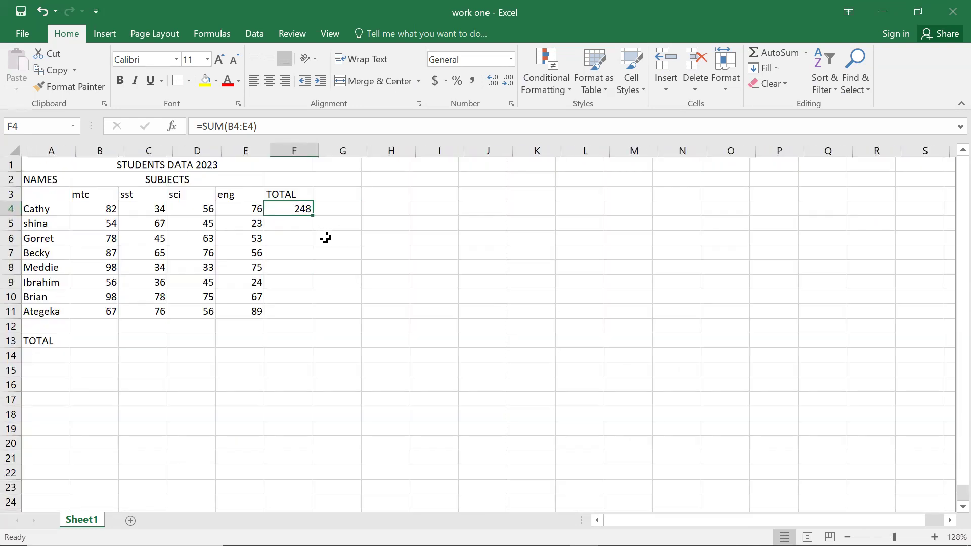
scroll(325, 237, "up", 10)
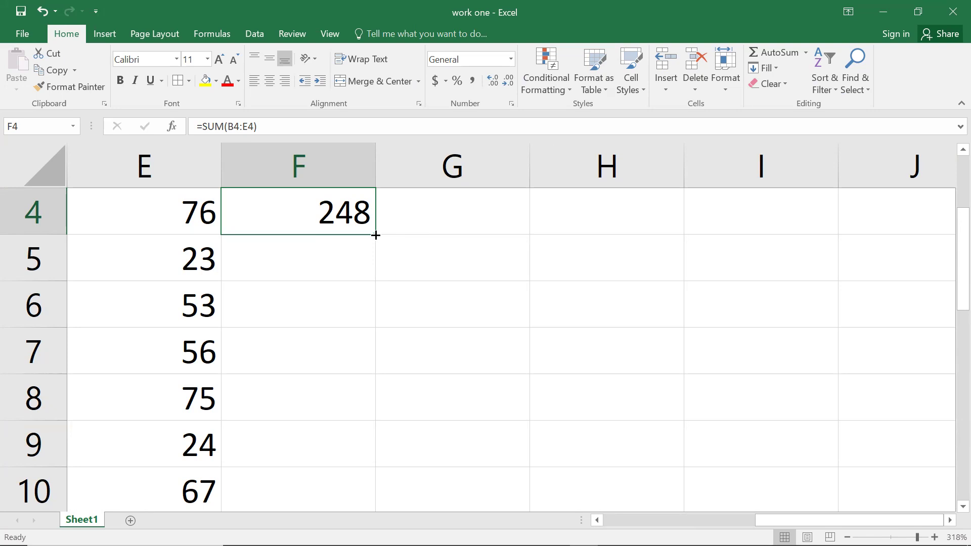
scroll(375, 235, "down", 10)
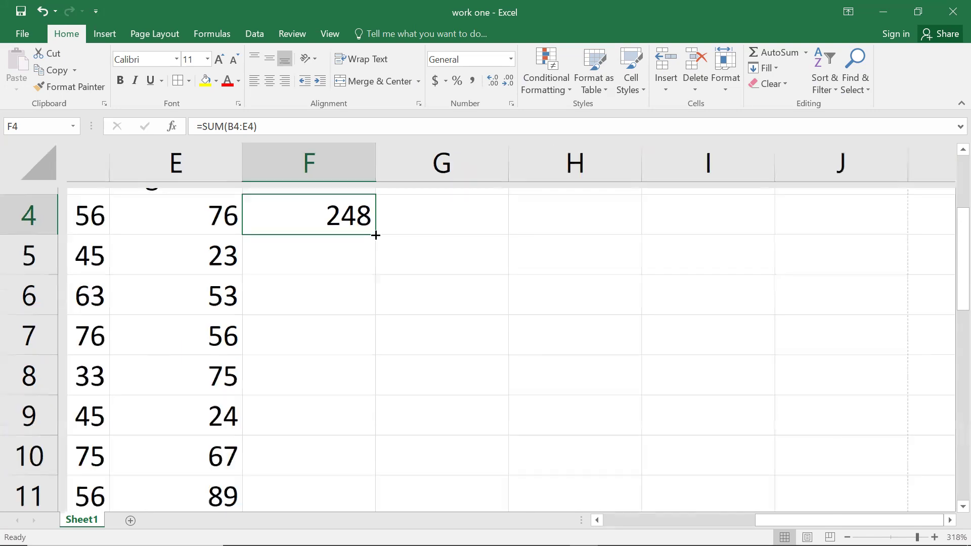
scroll(375, 234, "down", 5)
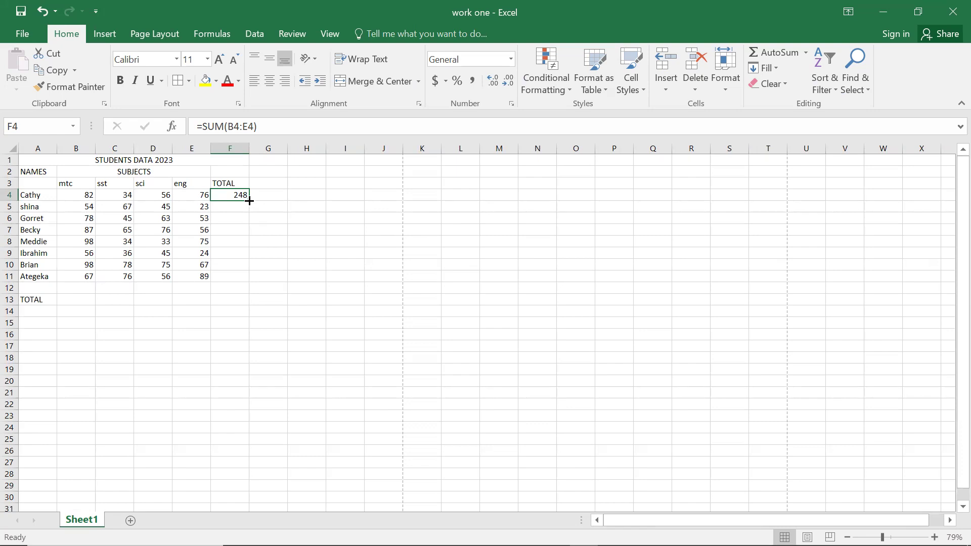
left_click_drag(250, 200, 248, 279)
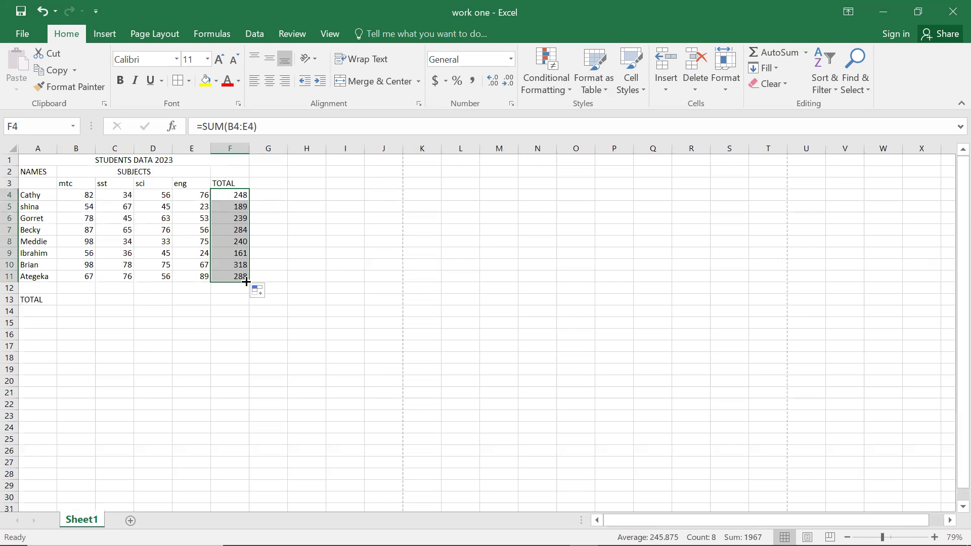
Inspect the SUM formulas in the TOTAL column cells between F4 and F11.
left_click(284, 240)
left_click(239, 218)
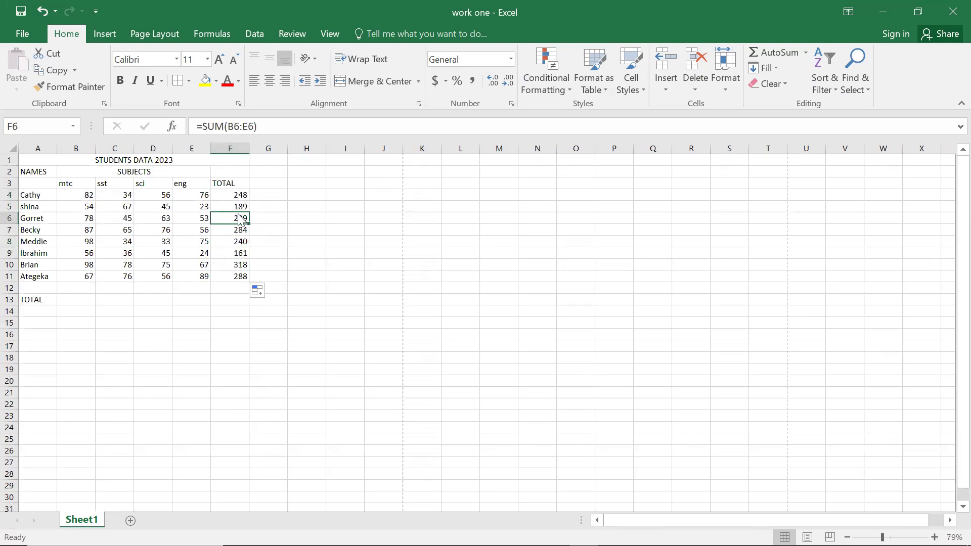
left_click(236, 277)
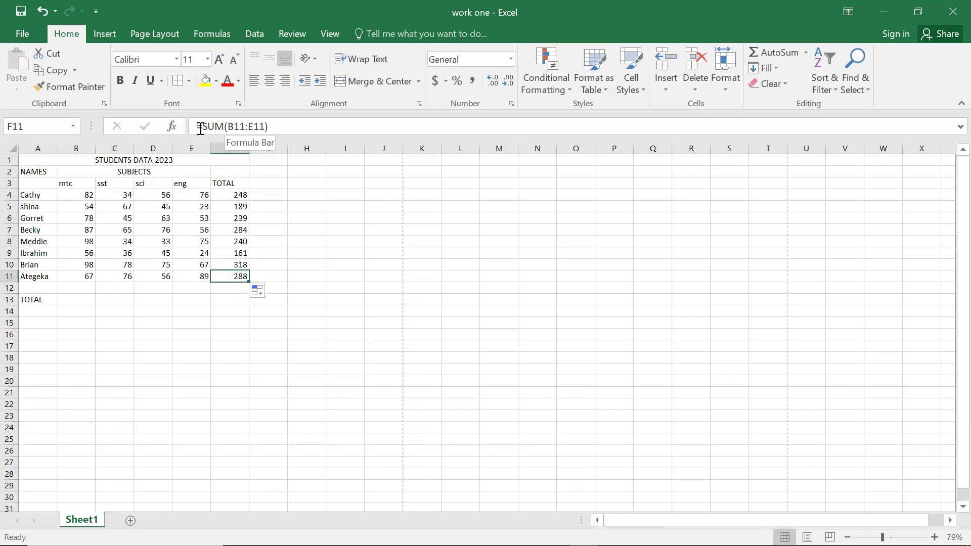
left_click(238, 263)
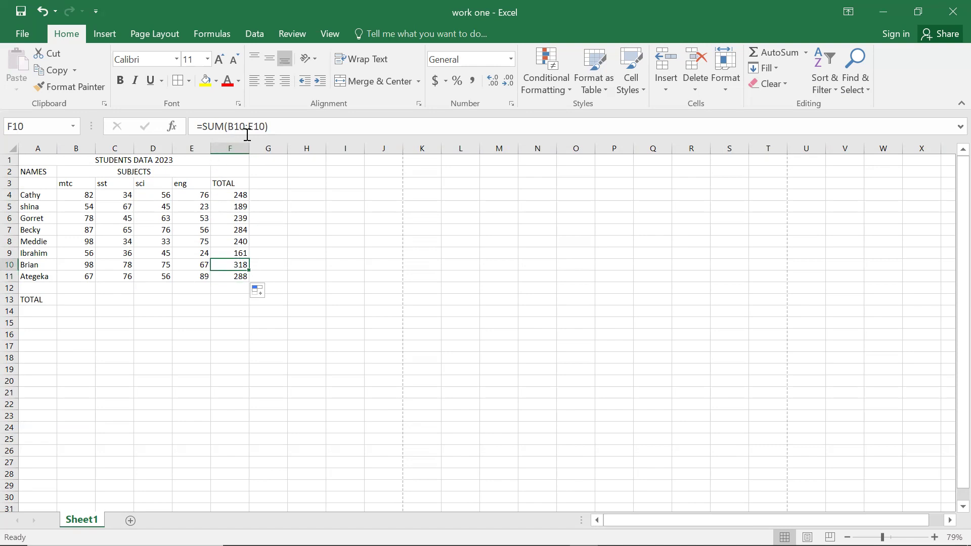
left_click(241, 253)
left_click(242, 231)
left_click(241, 195)
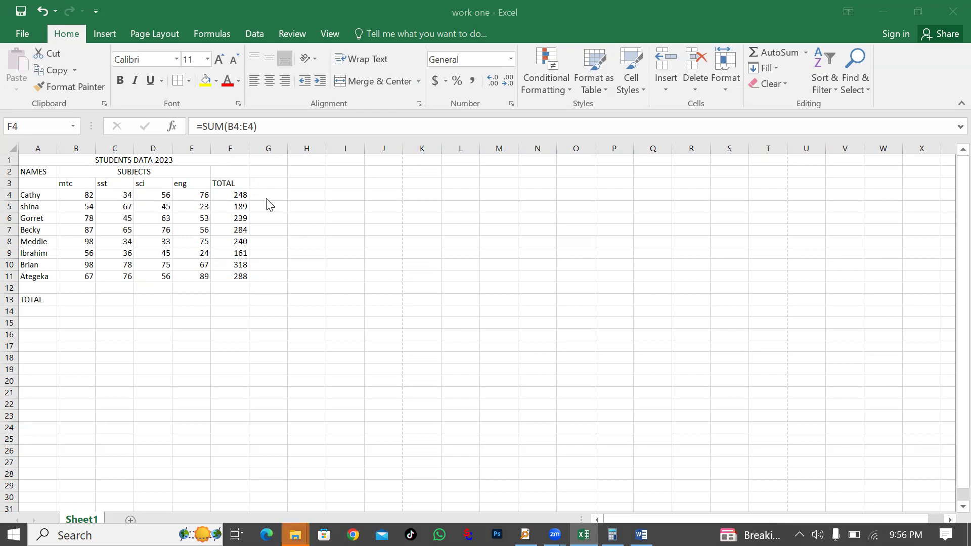
Enter the column heading MAXINUN in G3, beside the TOTAL heading.
left_click(268, 183)
left_click(268, 185)
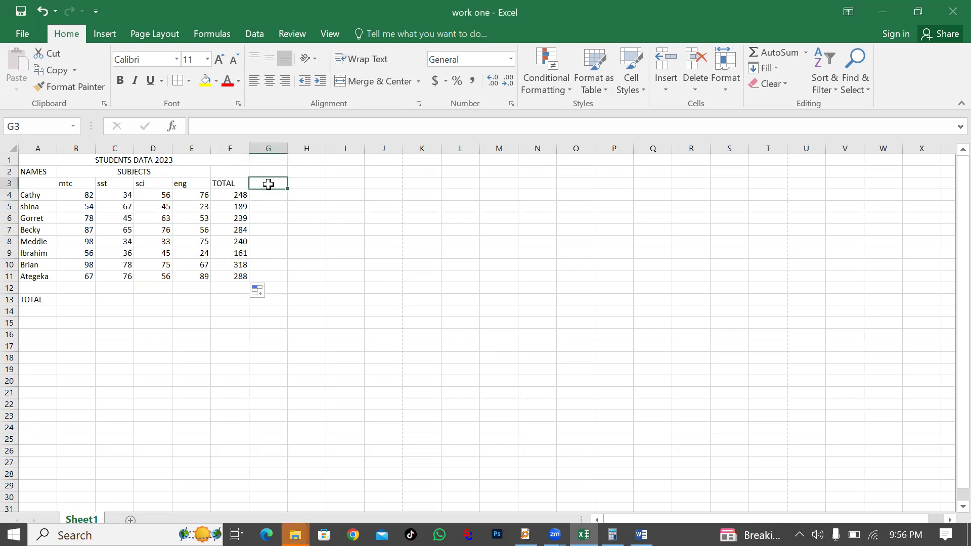
type("MAX")
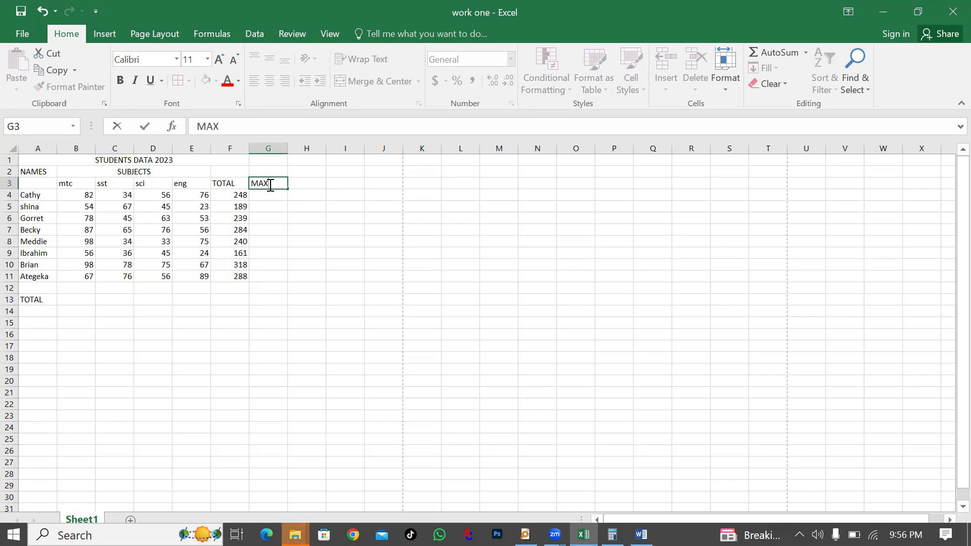
type("INUN")
key("Return")
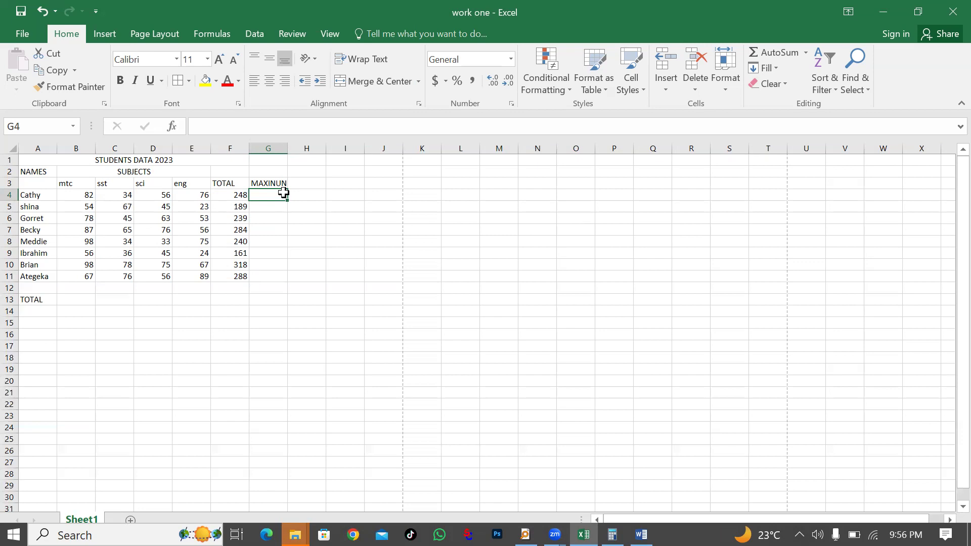
Enter the formula =MAX(B4:E4) in G4 to find the first student's highest mark.
type("=")
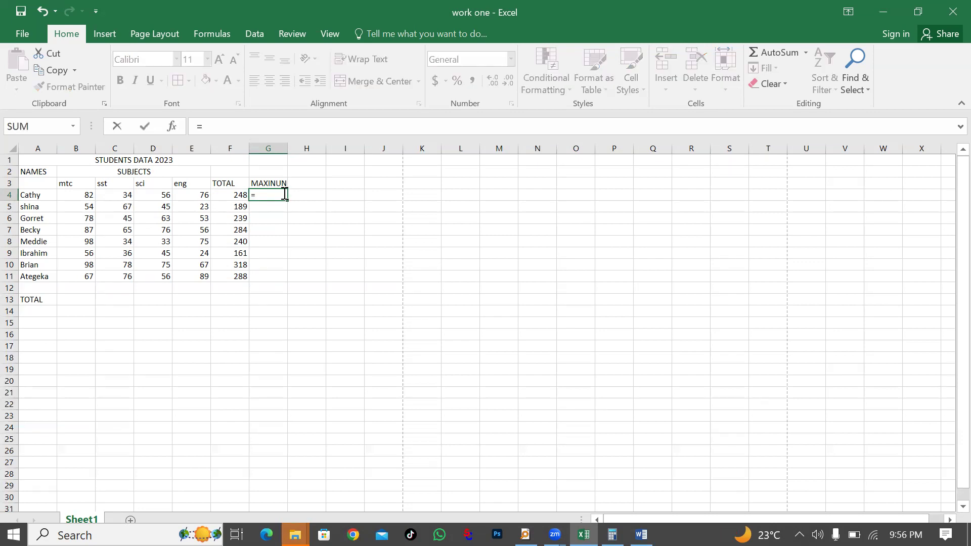
type("MA")
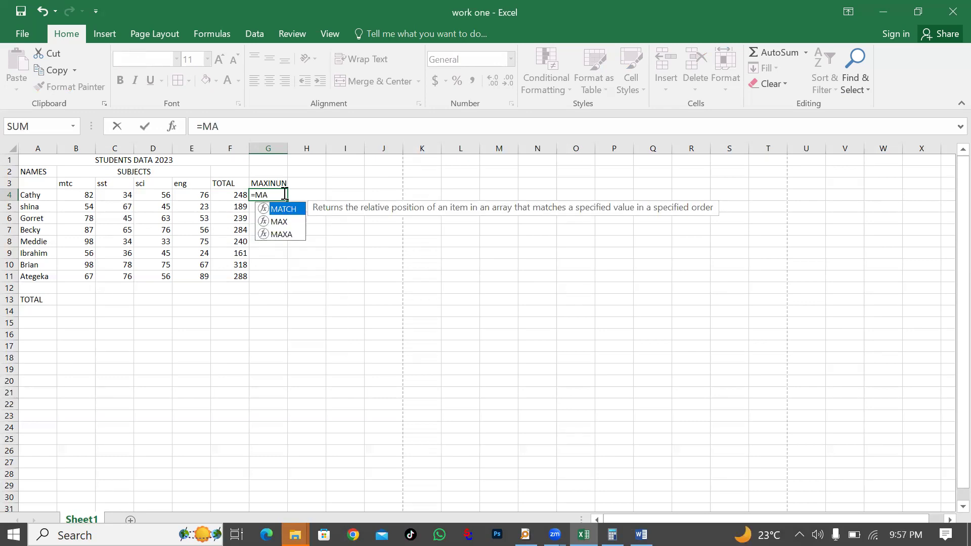
type("X")
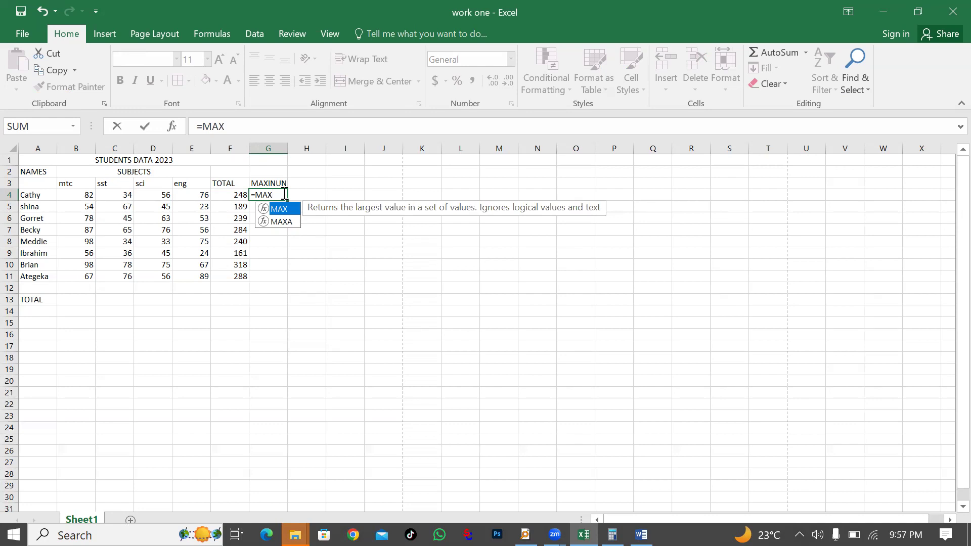
type("(")
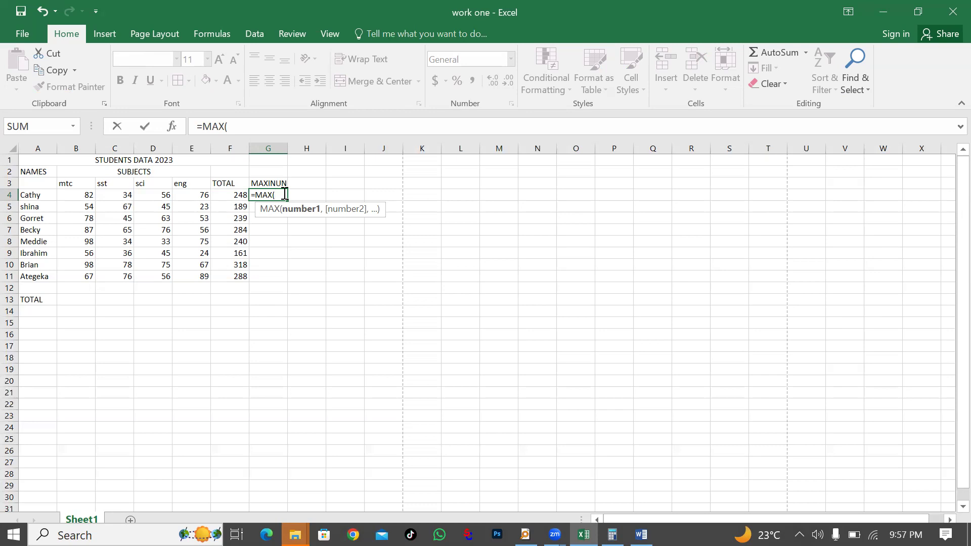
type("B")
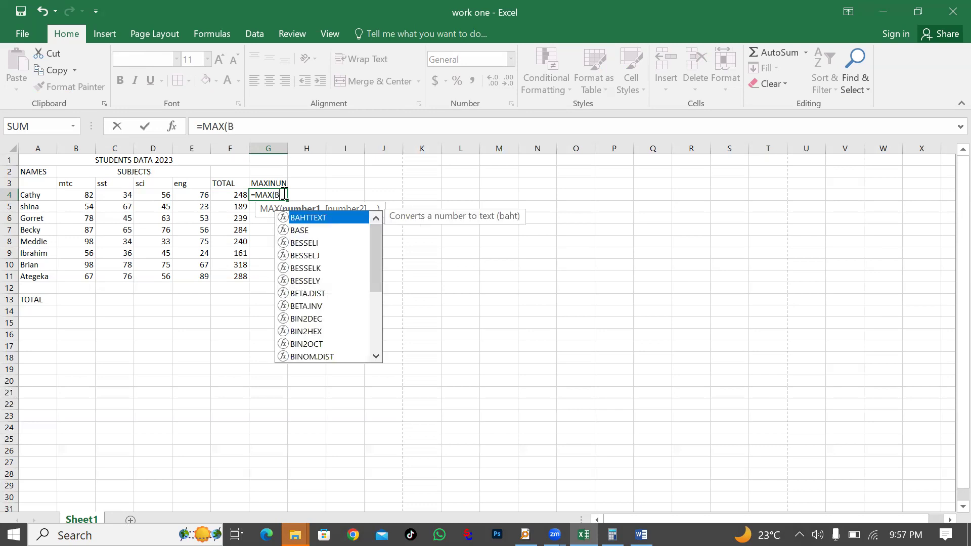
type("4")
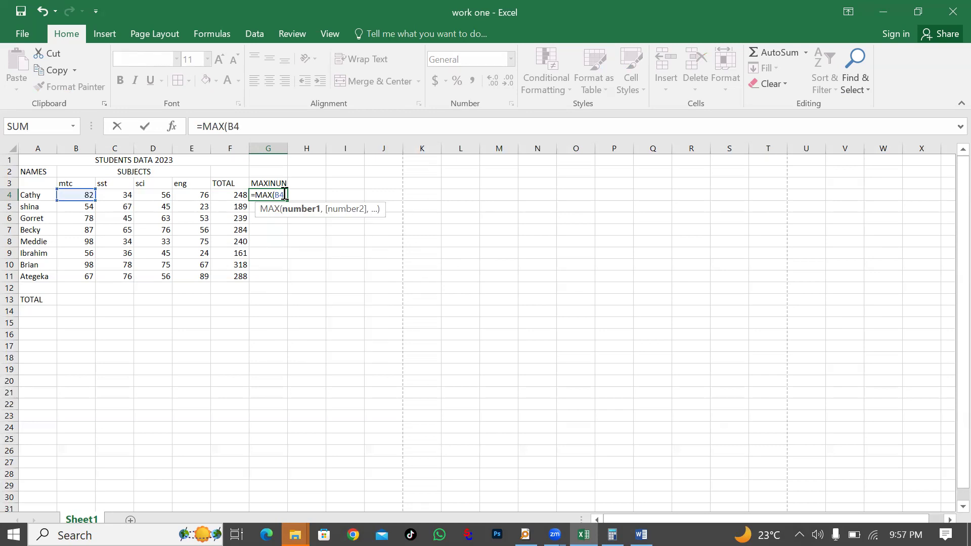
type("E")
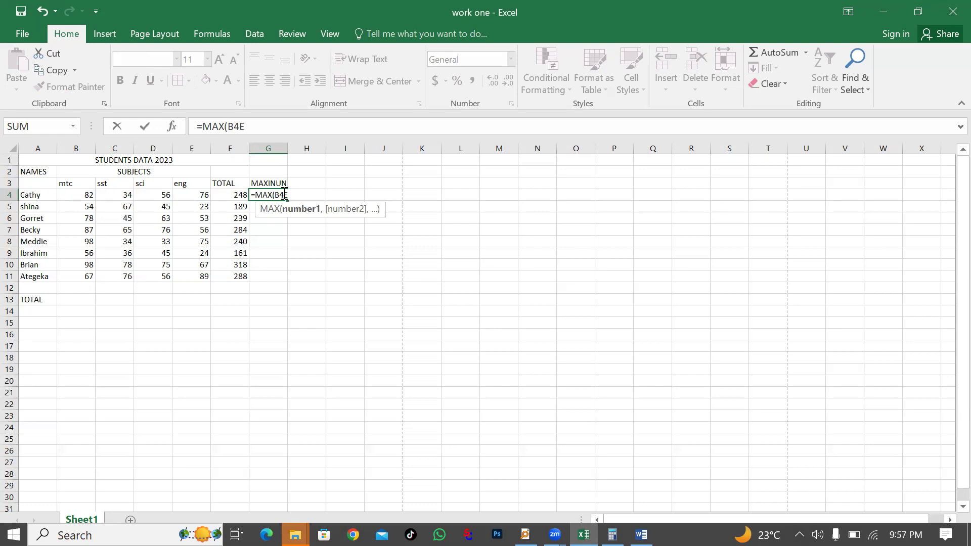
key("BackSpace")
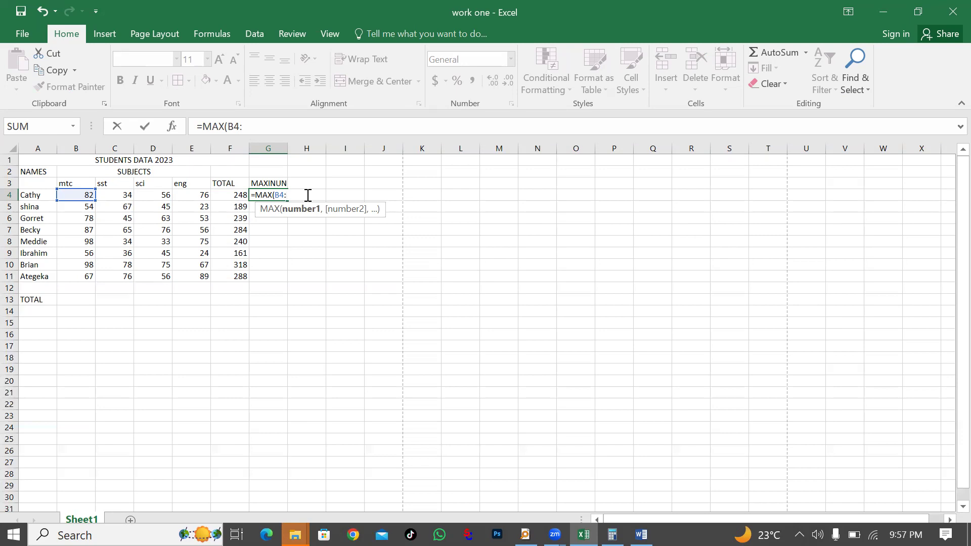
key("BackSpace")
key("BackSpace")
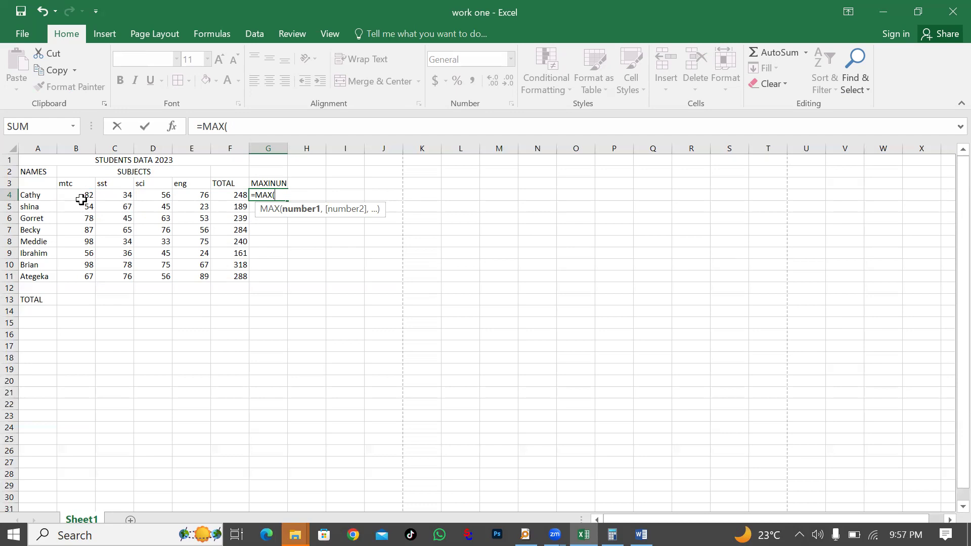
left_click_drag(76, 196, 198, 193)
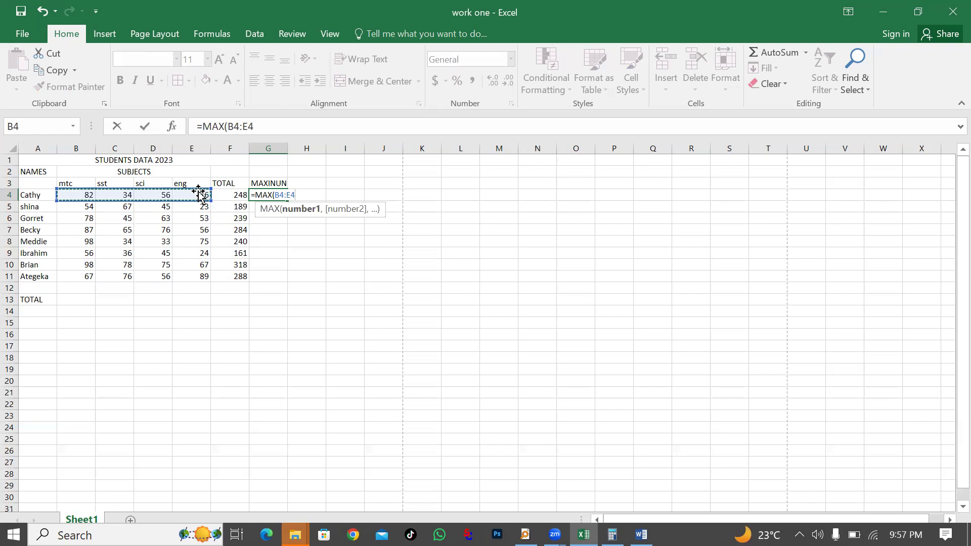
type(")")
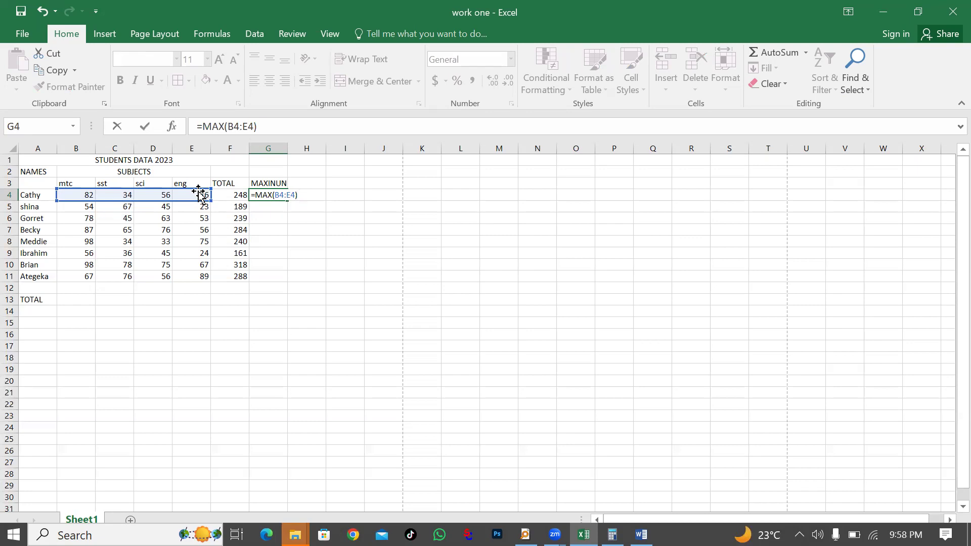
key("Return")
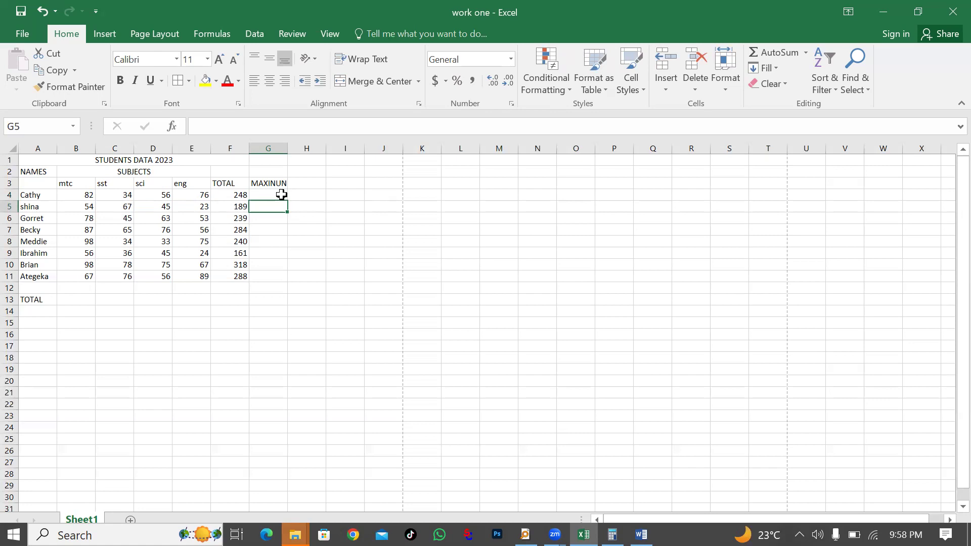
Autofill the MAX formula in G4 down through G11 to find every student's highest mark.
left_click(281, 194)
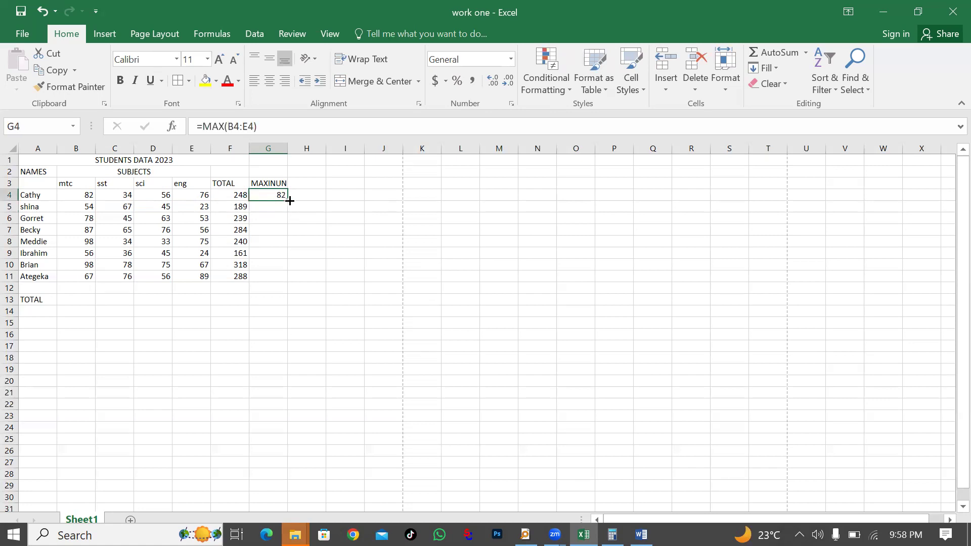
left_click_drag(287, 200, 288, 280)
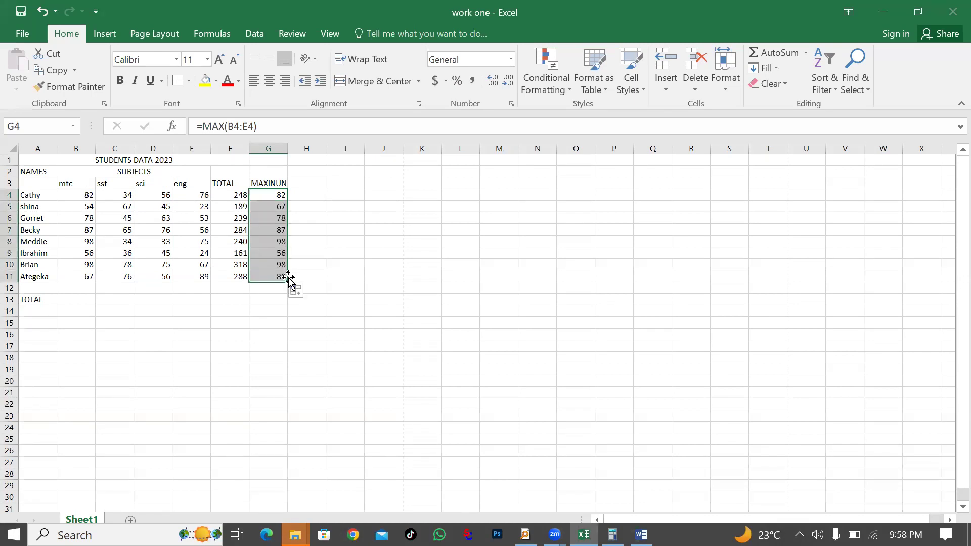
left_click(321, 235)
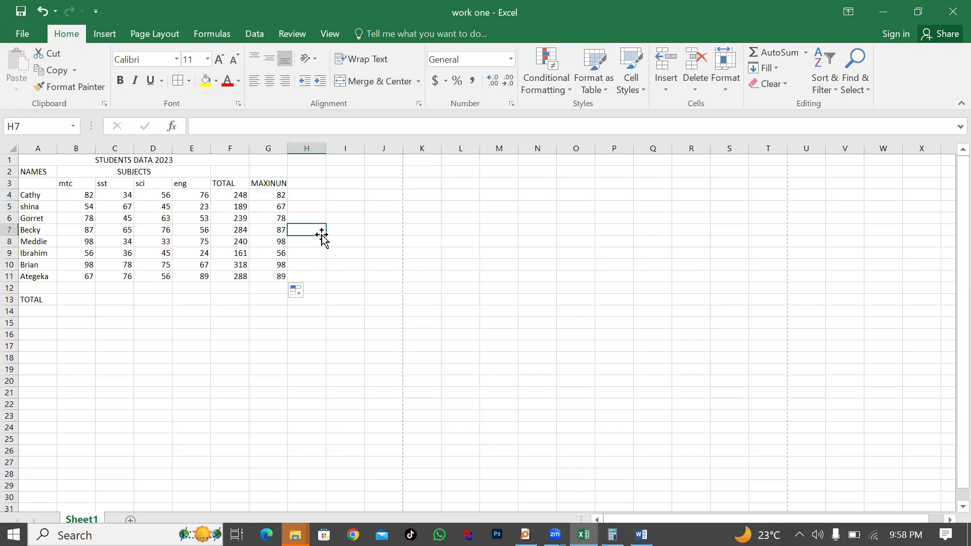
Enter the column heading MINIMUN in H3, beside the MAXINUN heading.
left_click(304, 183)
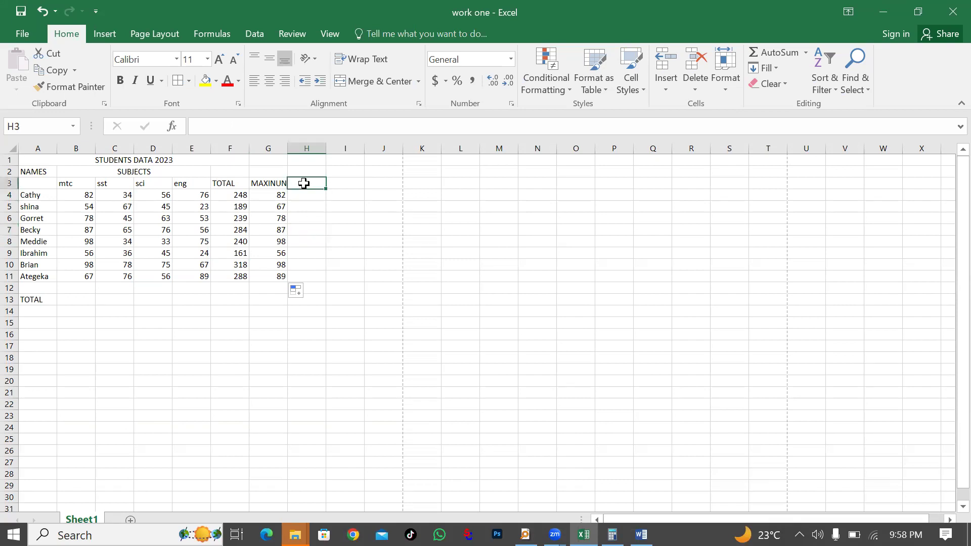
type("M")
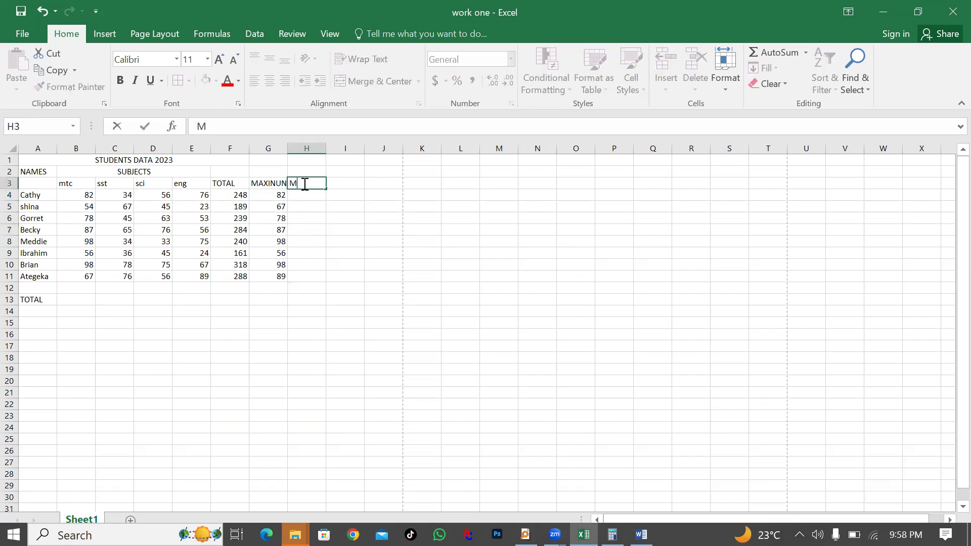
type("INIMUN")
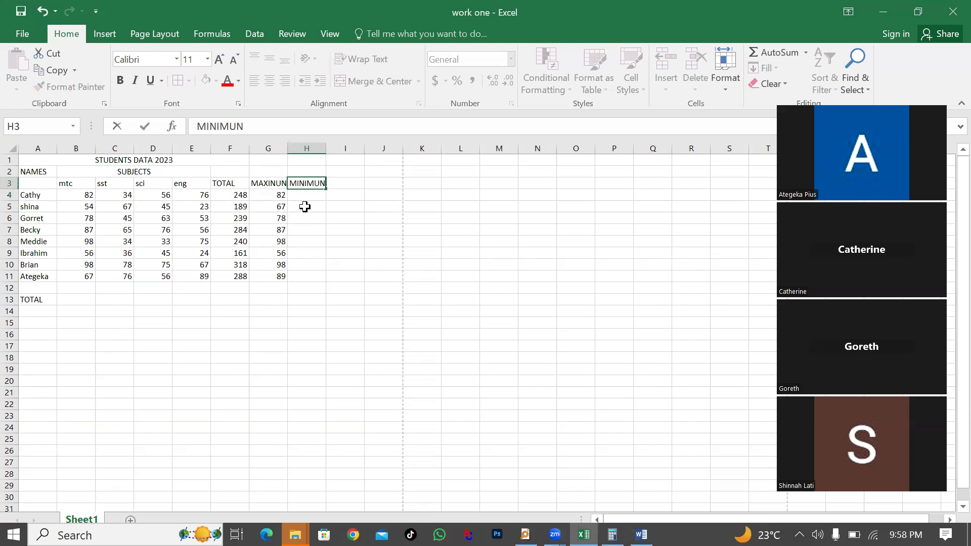
Enter the formula =MIN(B4:E4) in H4 to find the first student's lowest mark.
left_click(302, 196)
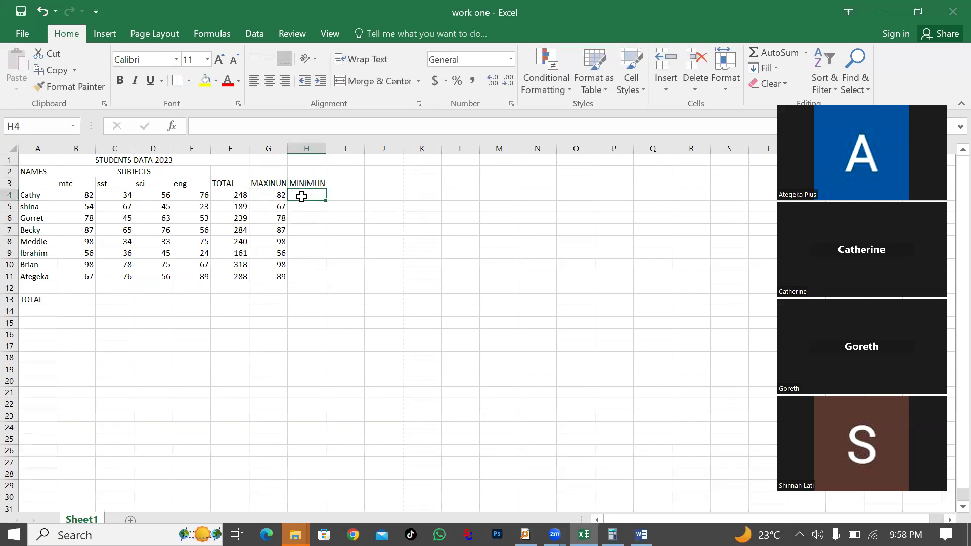
type("=")
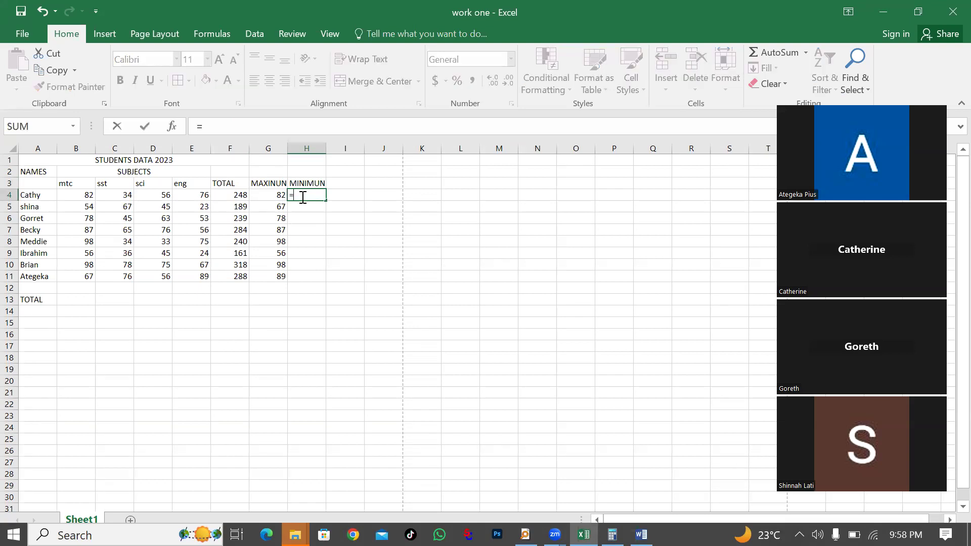
type("MIN")
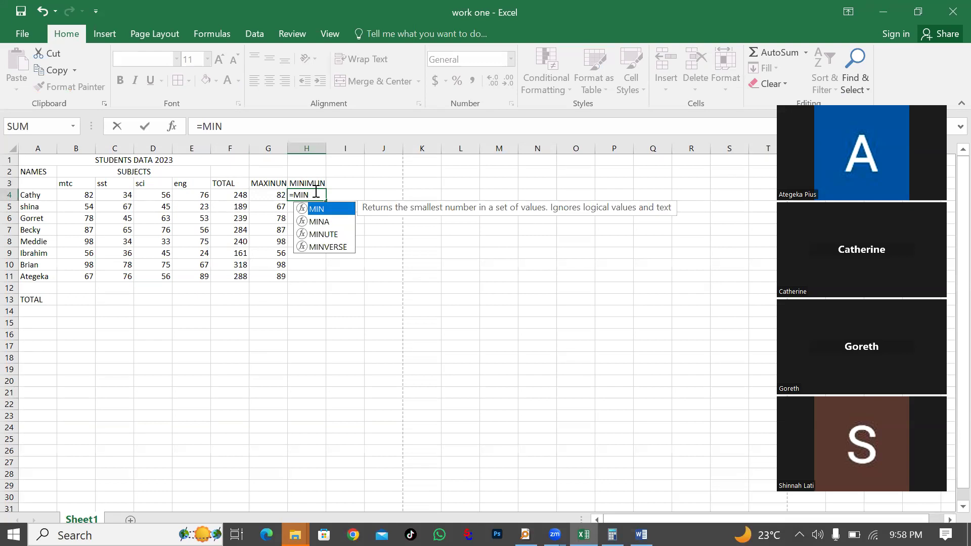
type("(")
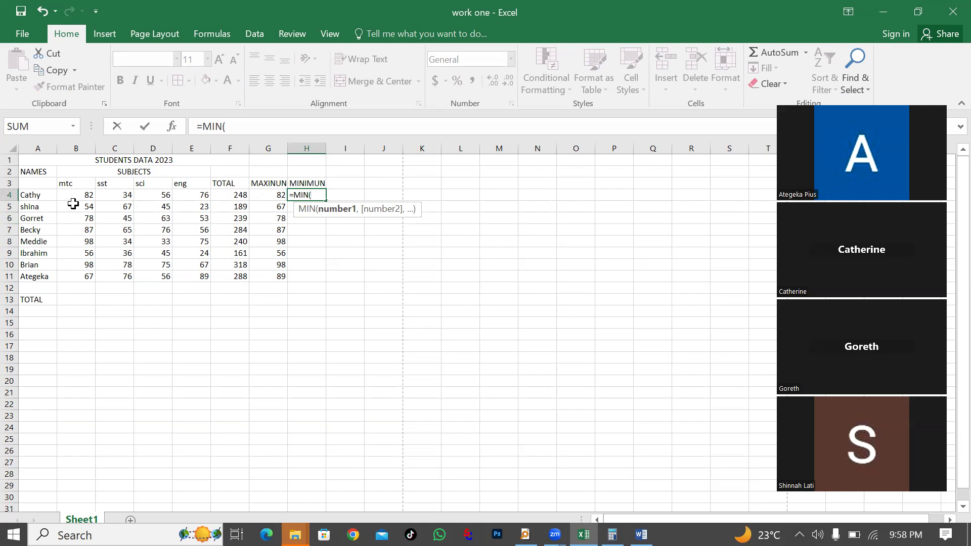
left_click_drag(69, 195, 197, 192)
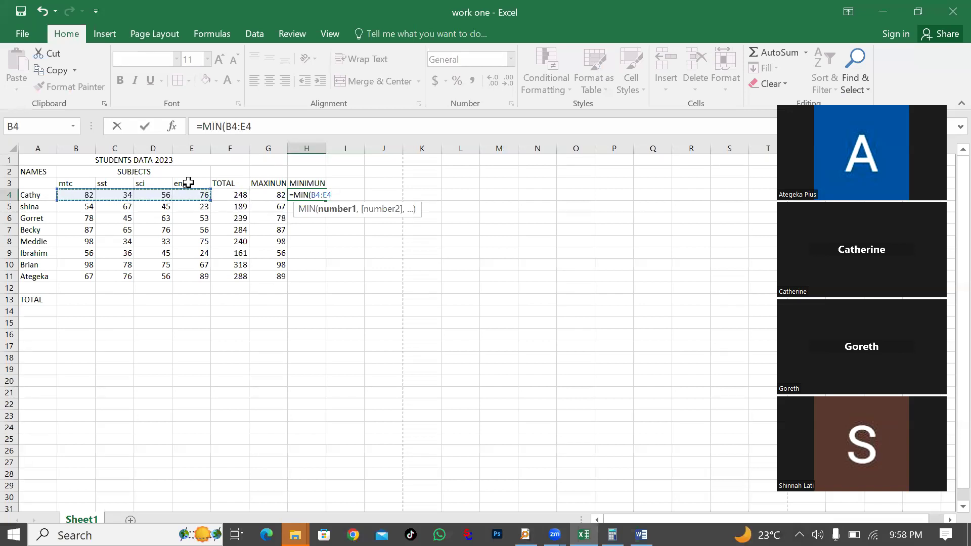
type(")")
key("Return")
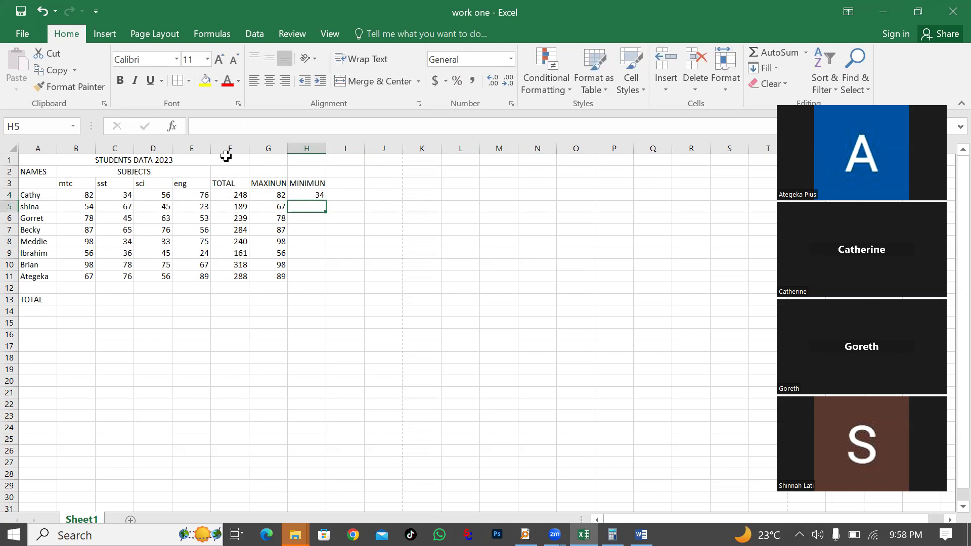
Insert a blank column between the eng and TOTAL columns.
left_click(224, 146)
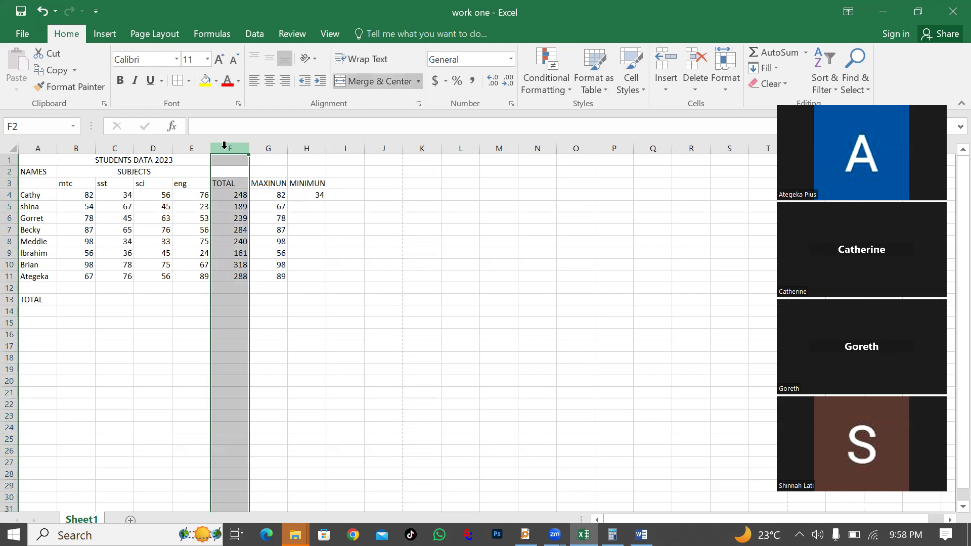
right_click(224, 146)
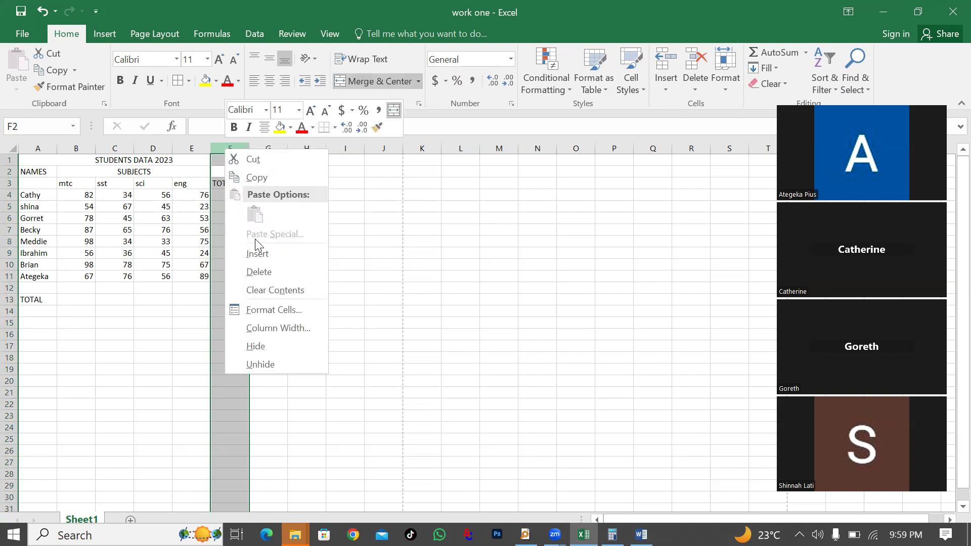
left_click(257, 253)
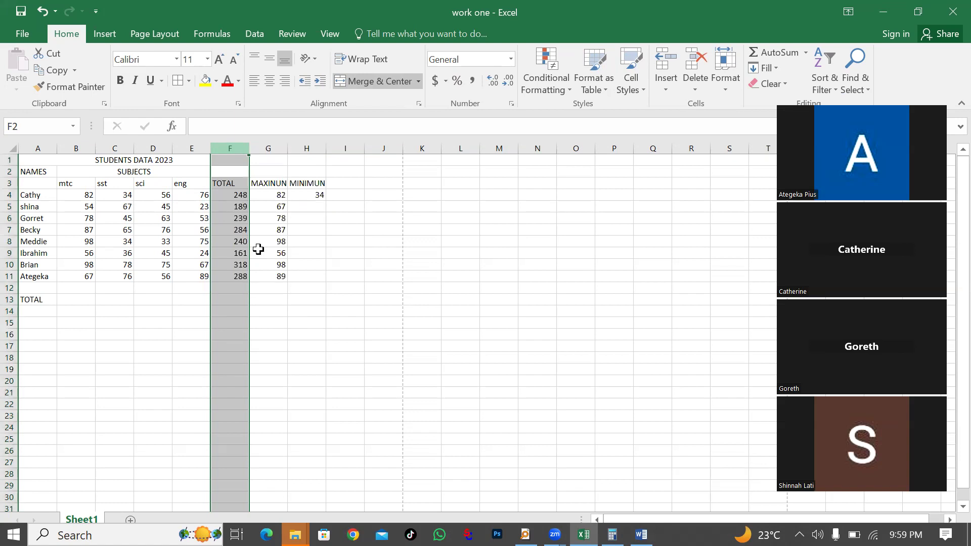
left_click(342, 276)
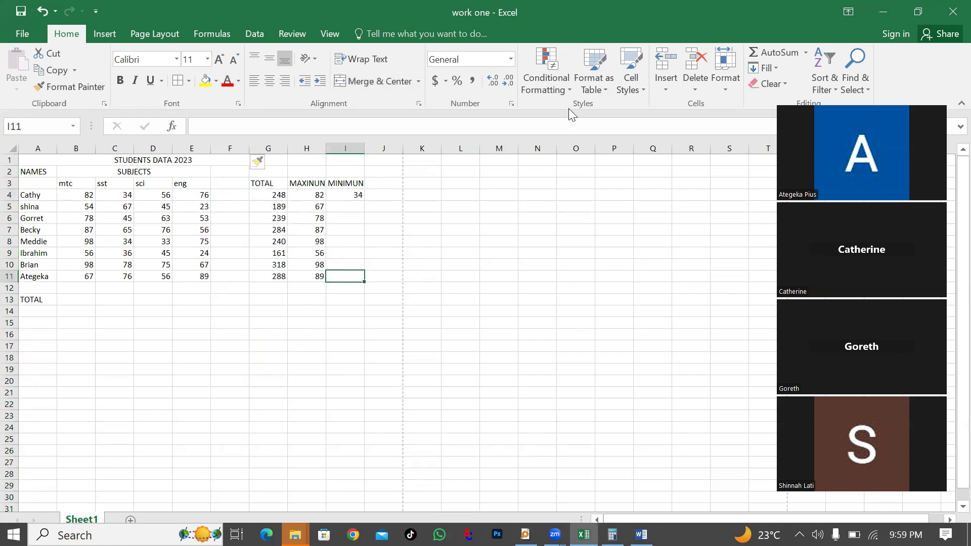
Autofill the MIN formula in I4 down through I11 to find every student's lowest mark.
left_click(347, 207)
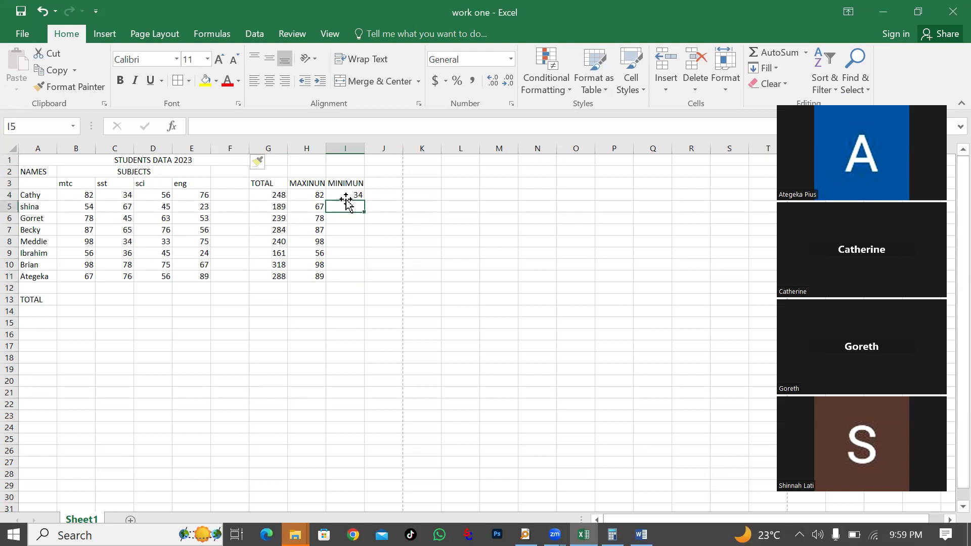
left_click(347, 196)
left_click_drag(363, 201, 357, 283)
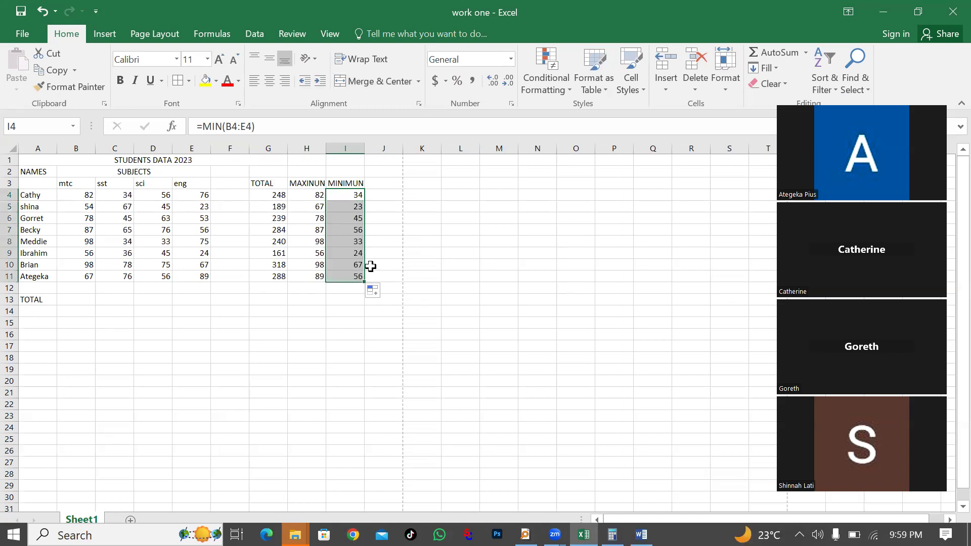
left_click(383, 250)
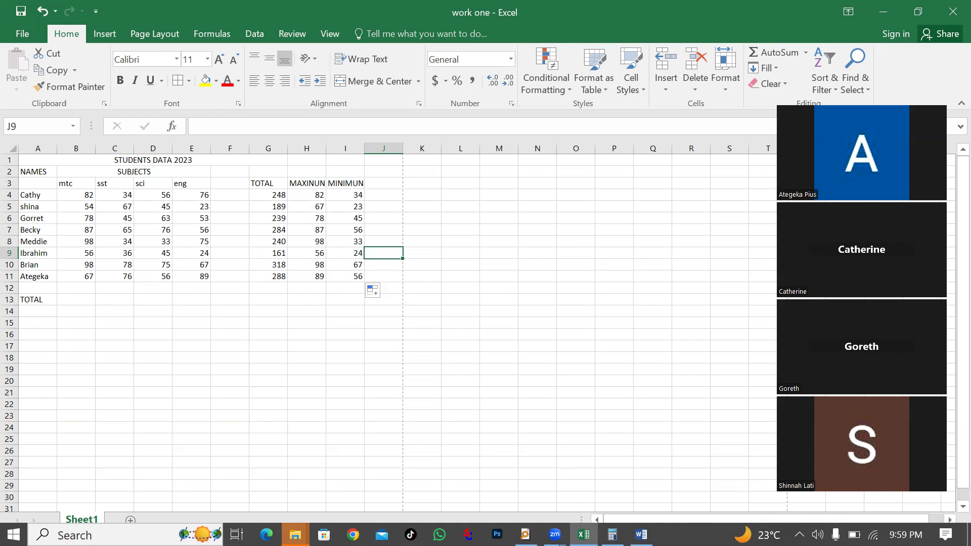
Switch to the Word document and add the line "AV= TOTAL NUMBER OF ITM" below the AUTOFILL heading.
left_click(641, 535)
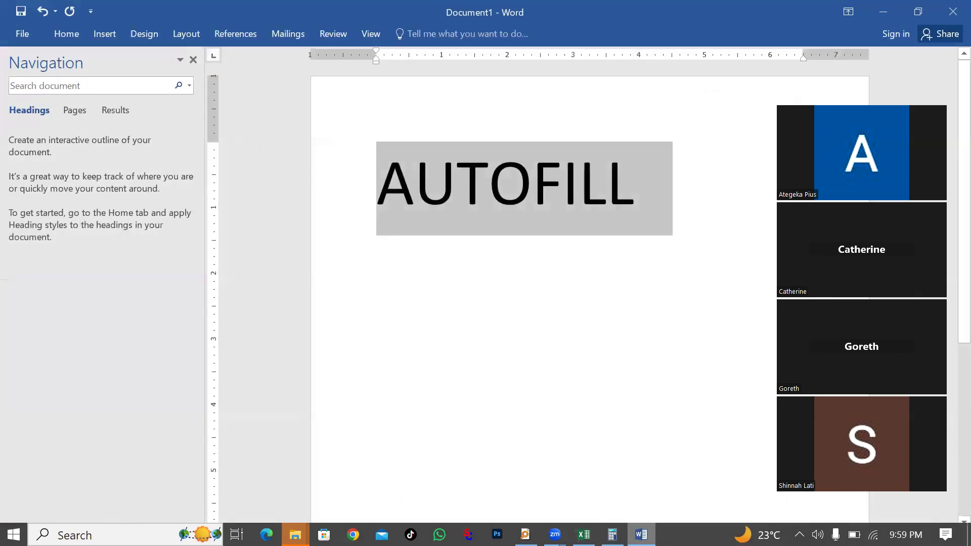
left_click(513, 408)
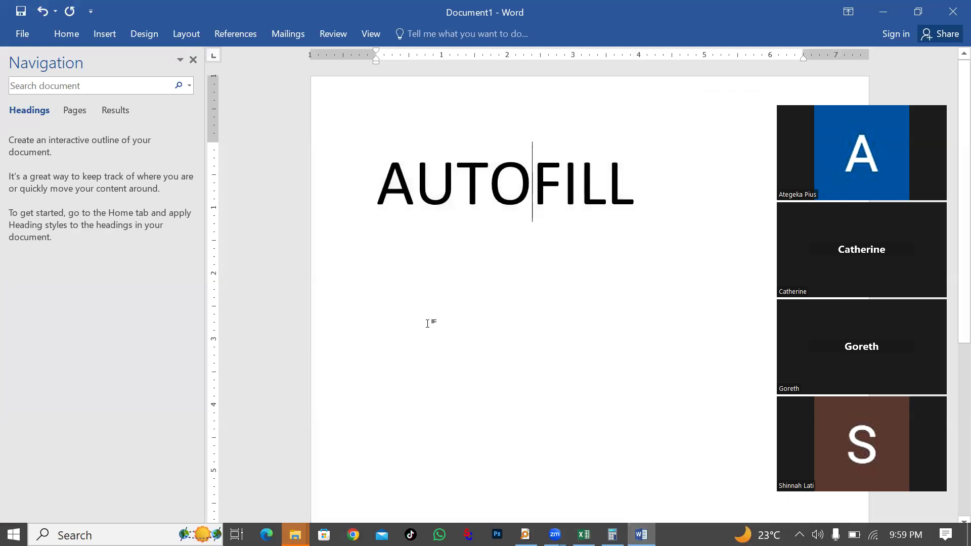
left_click(635, 195)
key("Return")
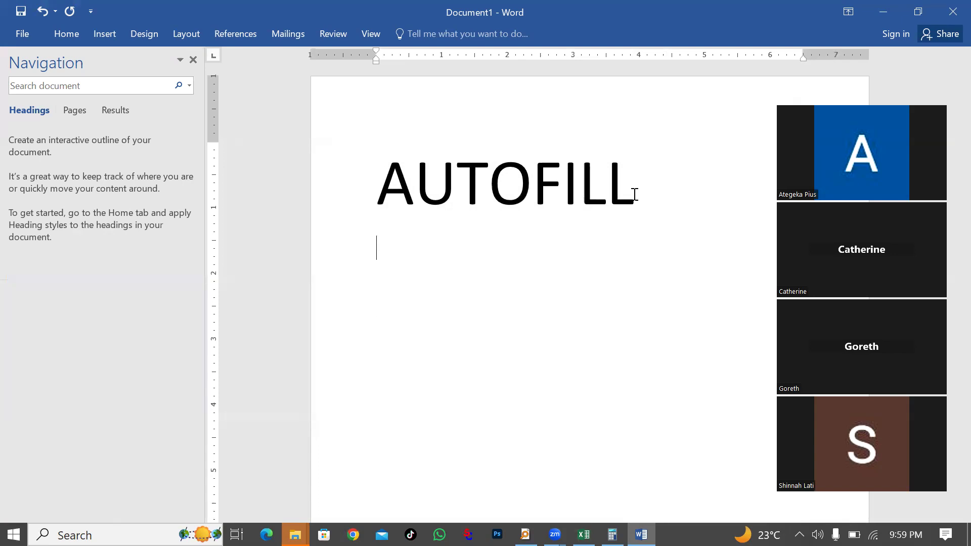
type("AV= TOTAL NUM")
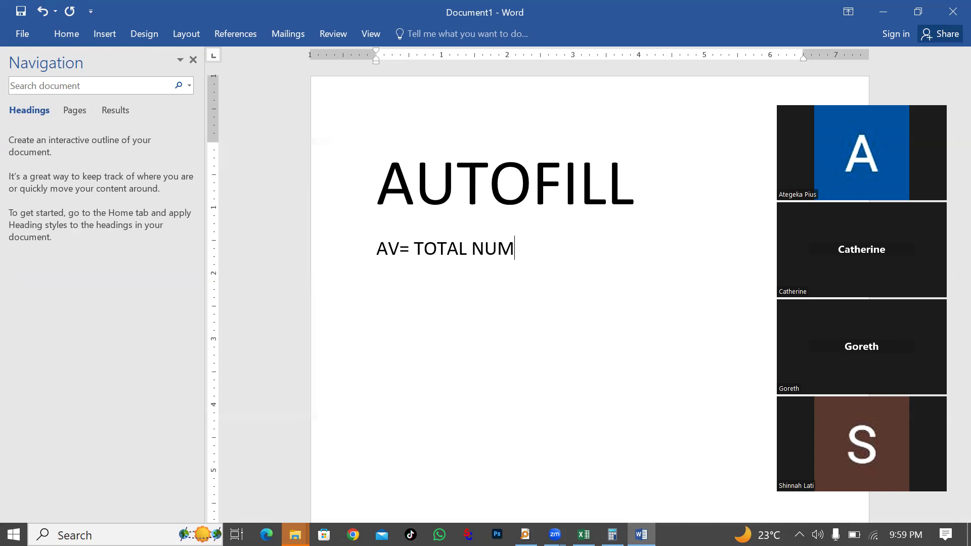
type("BER OF ITM")
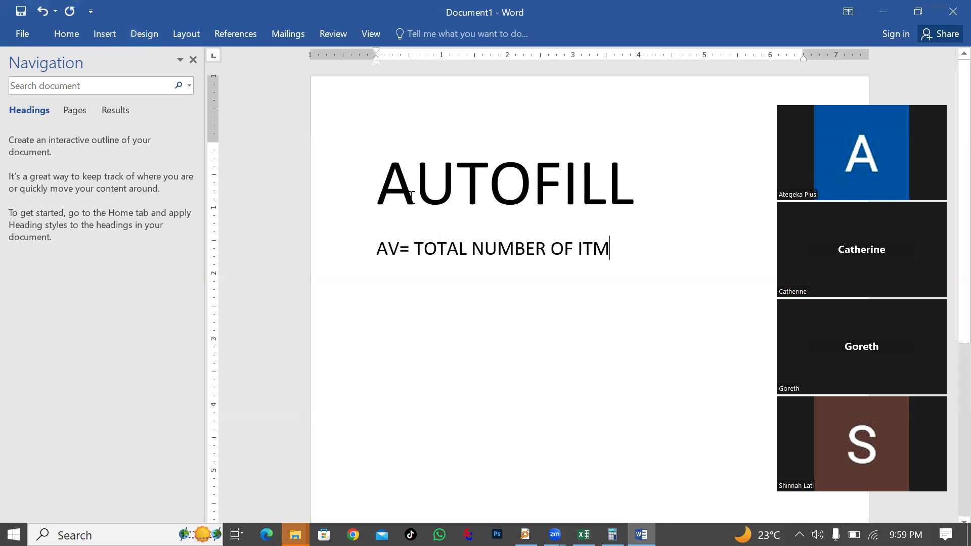
Underline the text TOTAL NUMBER OF ITM as a fraction's numerator and start a new line below it.
left_click_drag(621, 245, 419, 250)
key("ctrl+u")
left_click(527, 310)
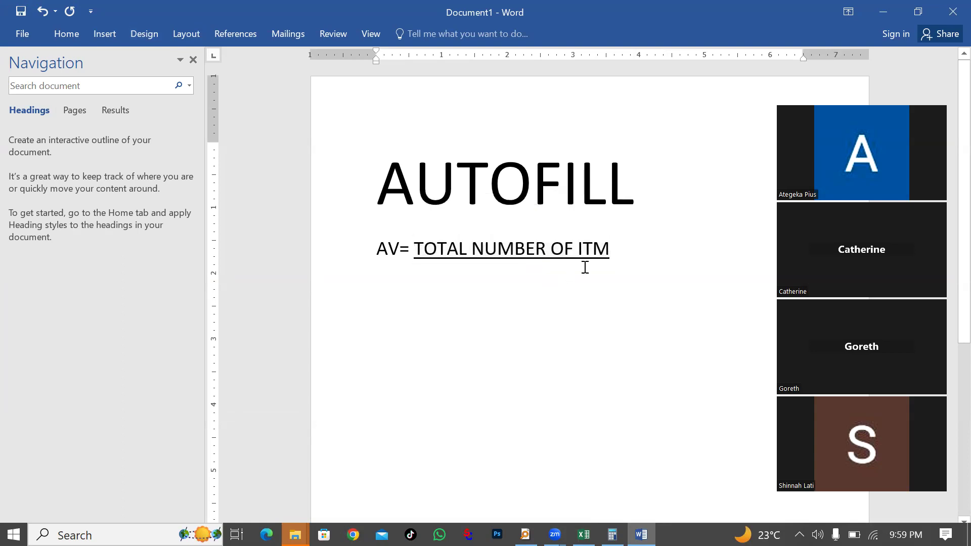
left_click(619, 255)
key("Return")
type("______")
key("BackSpace")
key("BackSpace")
key("BackSpace")
key("BackSpace")
key("BackSpace")
key("BackSpace")
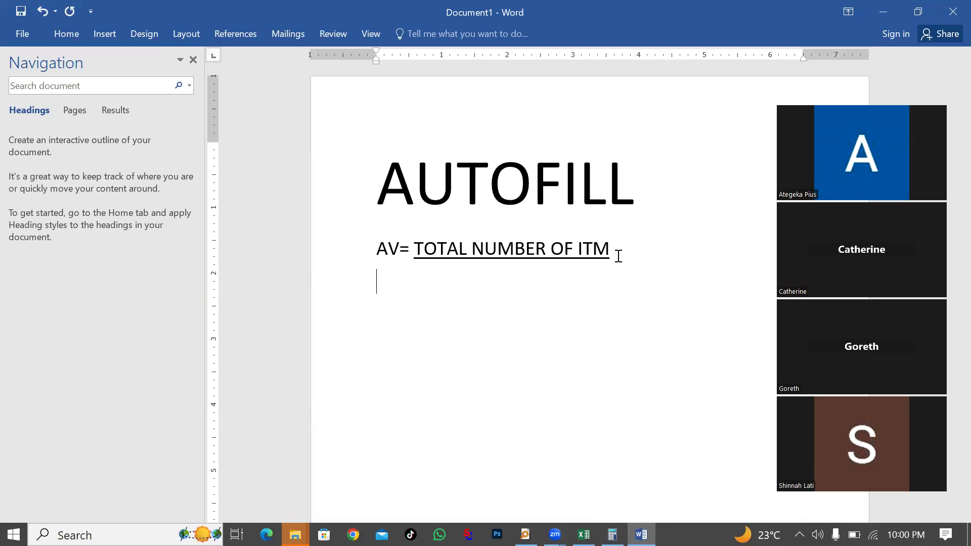
type("``")
key("BackSpace")
key("BackSpace")
Add the indented denominator NUMBER OF ITEMS on the new line, aligned under the start of the underlined text.
key("Tab")
type("NUMBER OF ITEMS")
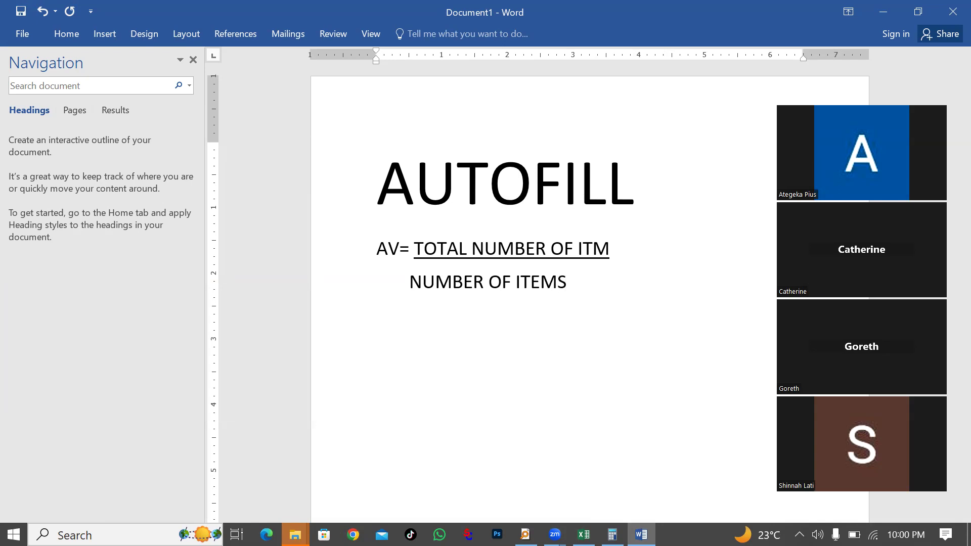
key("Left")
key("Left")
key("Left")
key("Left")
key("Left")
key("Left")
key("Left")
key("Left")
key("Left")
key("Left")
key("Left")
key("Left")
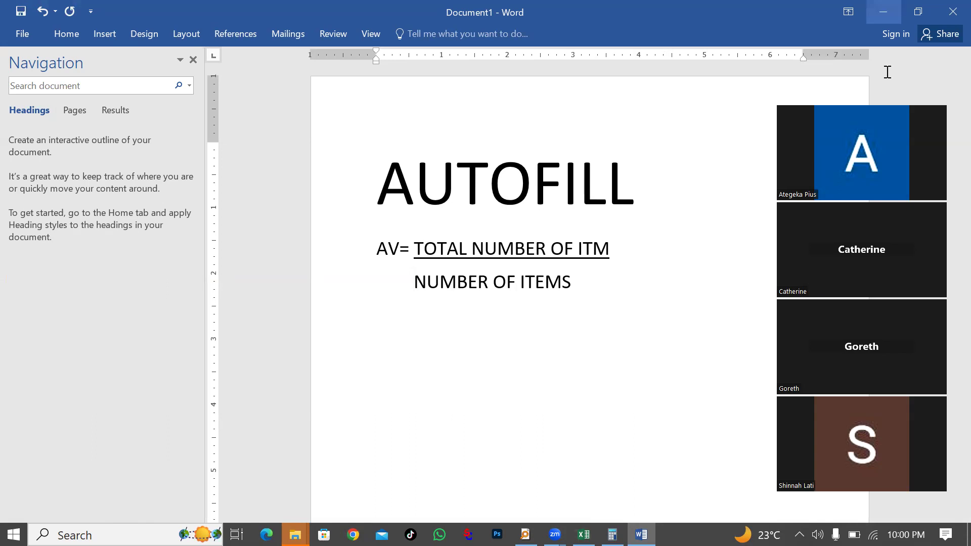
Switch back to the work one workbook in Excel and select J3, beside the MINIMUN heading.
key("alt+Tab")
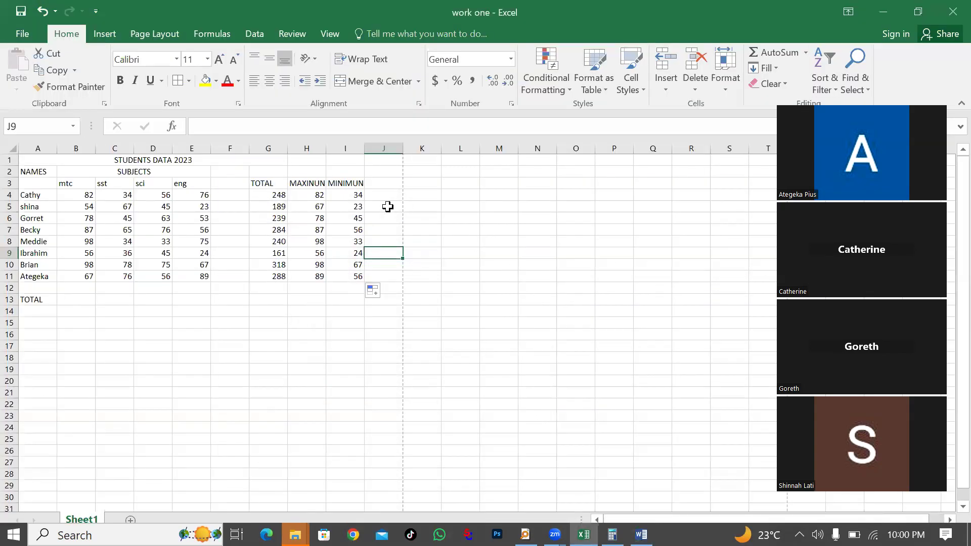
left_click(390, 184)
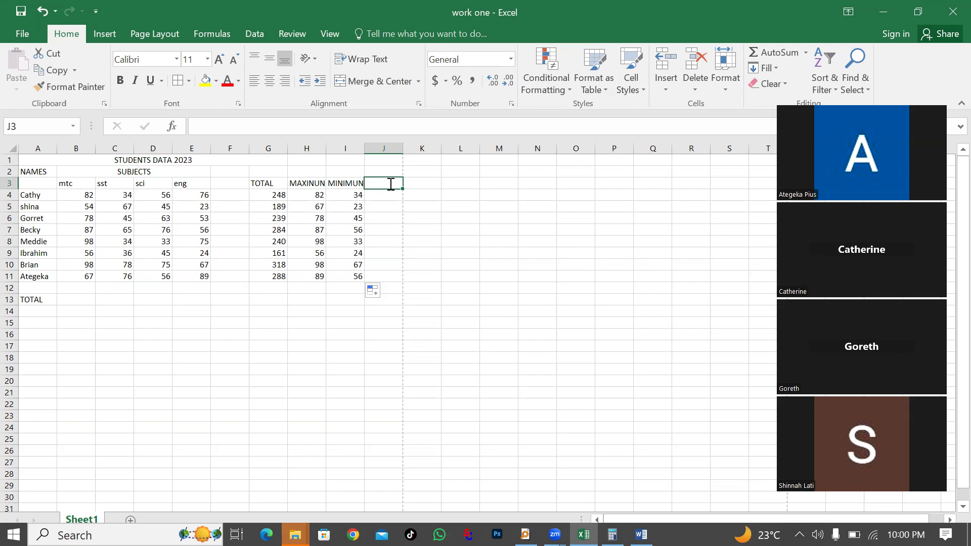
type("=AVER")
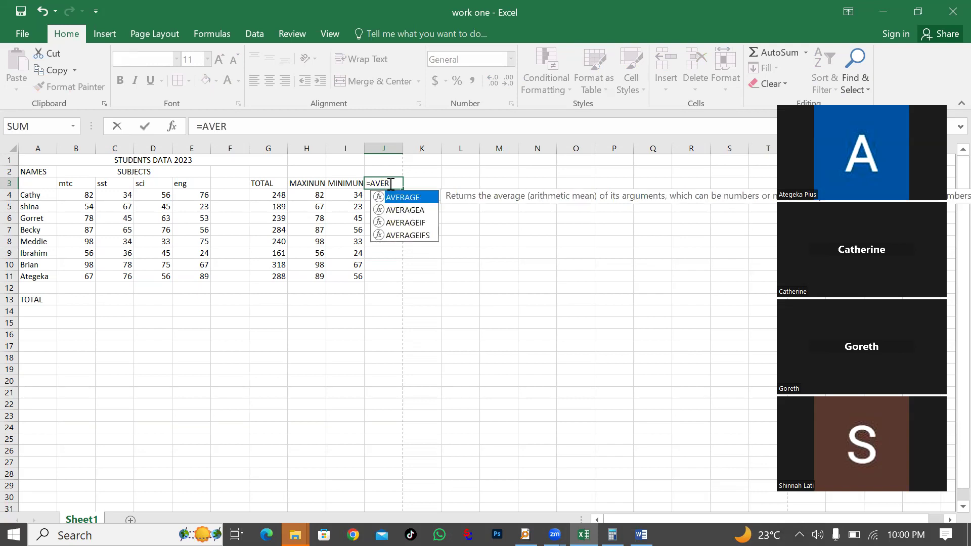
type("AGE(")
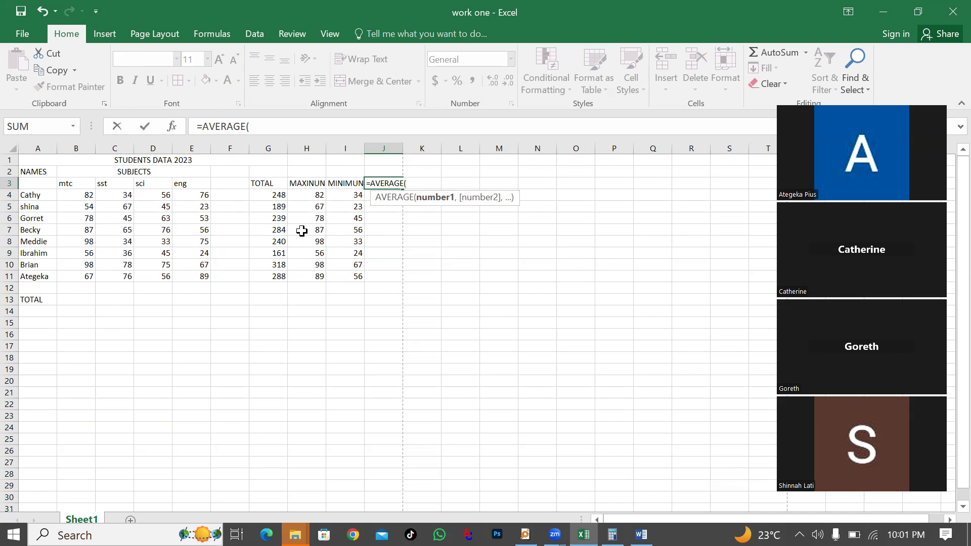
key("BackSpace")
key("BackSpace")
key("BackSpace")
key("BackSpace")
key("BackSpace")
key("BackSpace")
key("BackSpace")
key("BackSpace")
key("BackSpace")
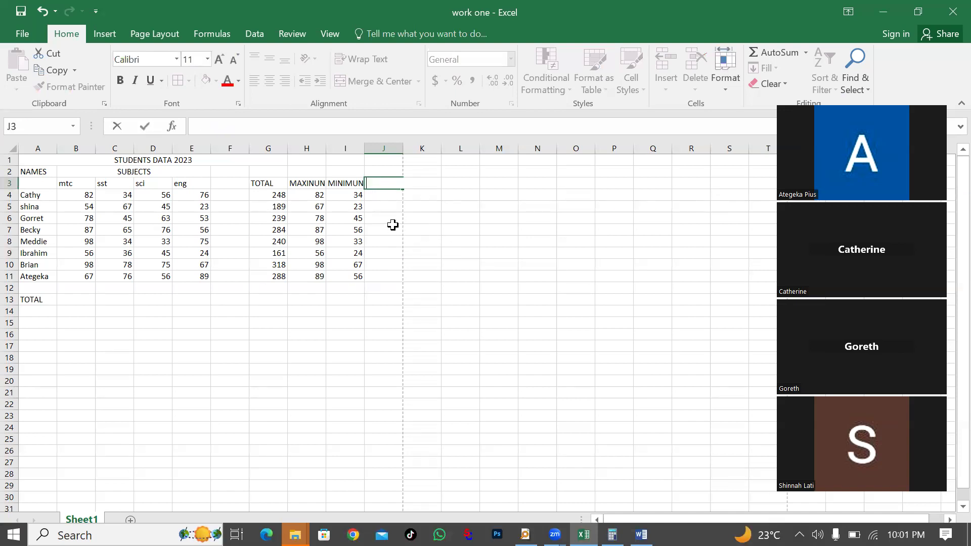
left_click(383, 197)
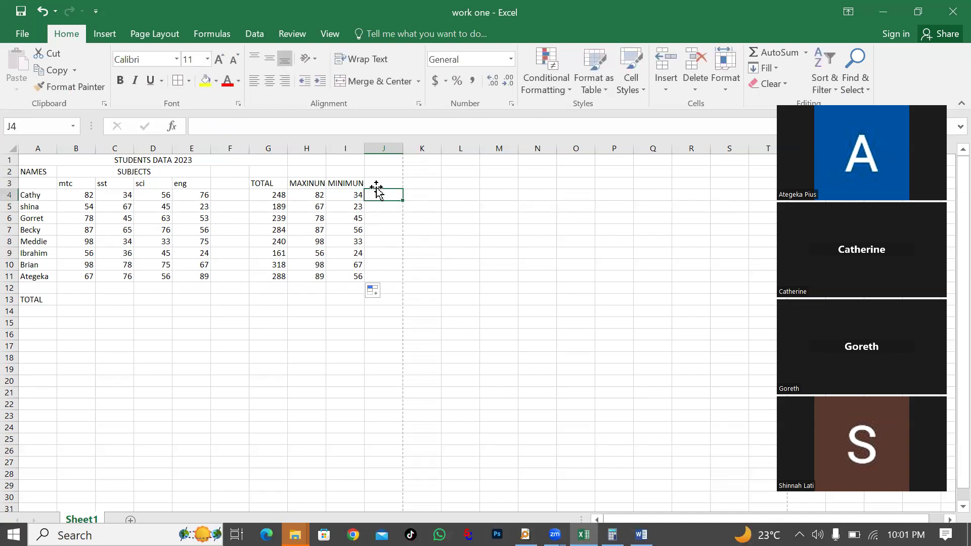
left_click(376, 182)
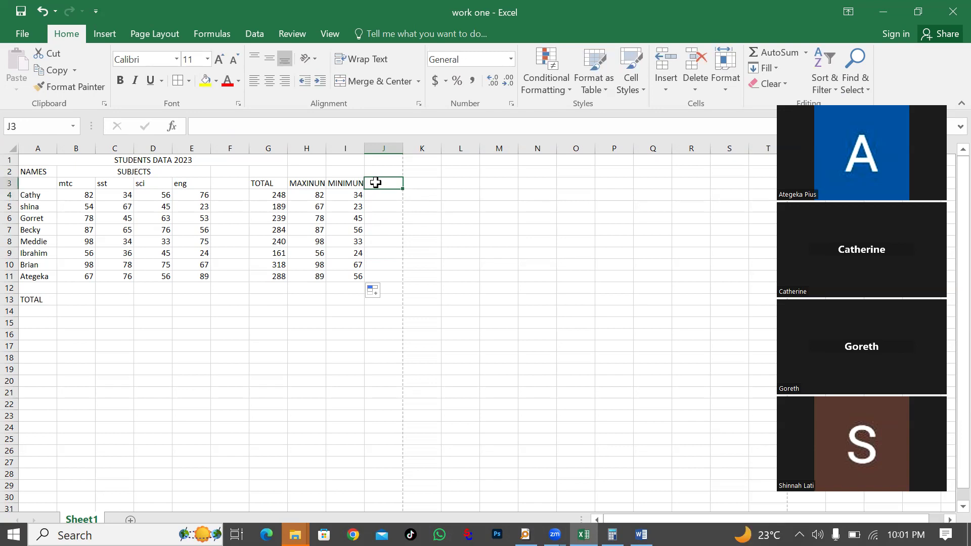
Add the heading AVERAGE in J3 and enter =AVERAGE(B4:E4) in J4 for the first student's marks.
type("AVERAGE")
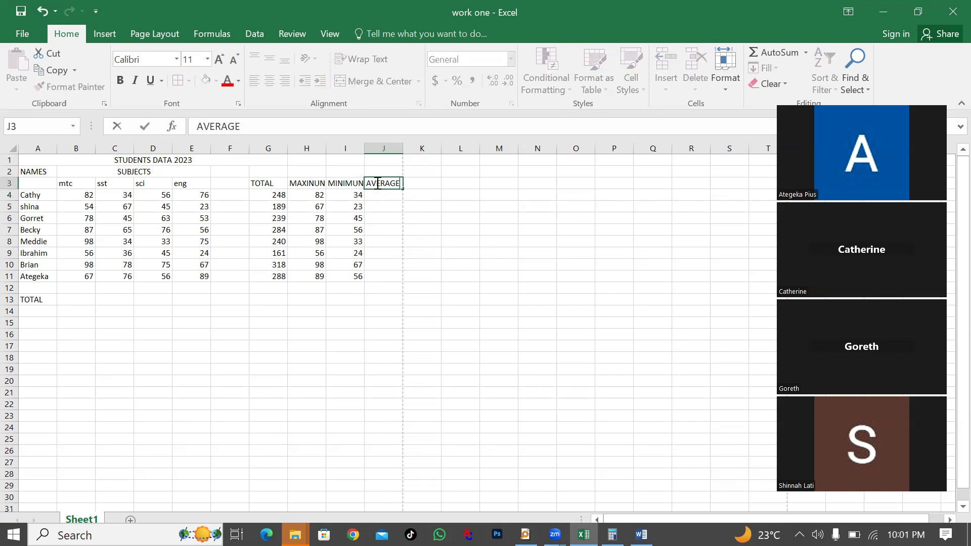
left_click(385, 200)
type("=")
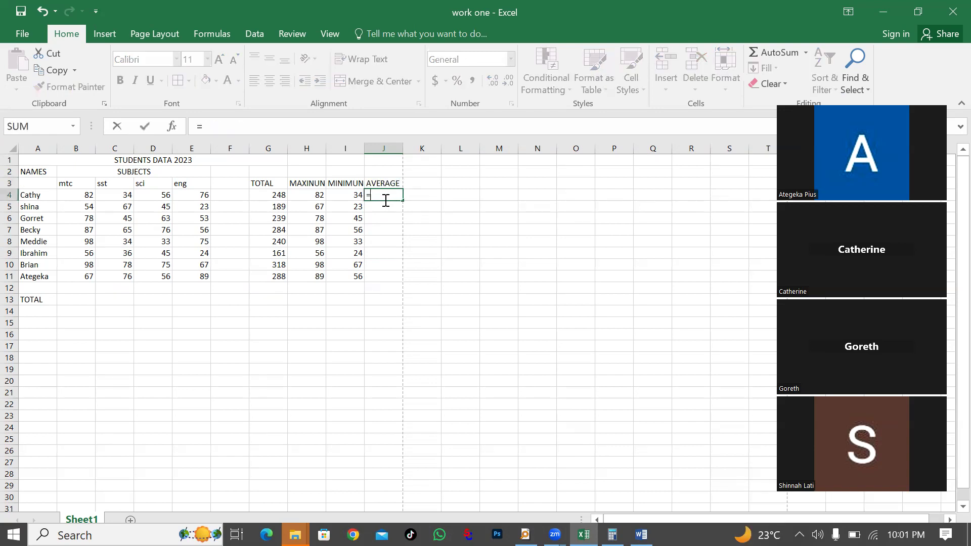
type("AVER")
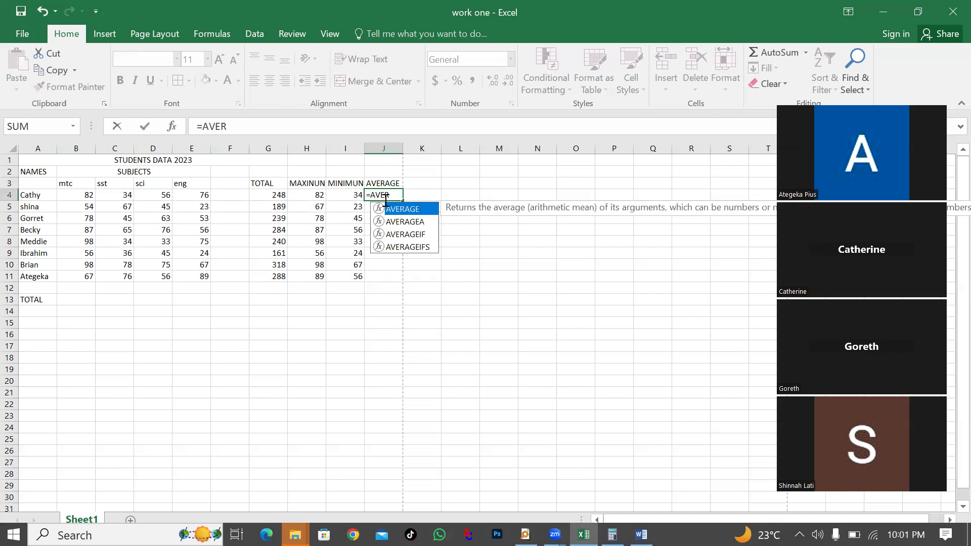
double_click(402, 209)
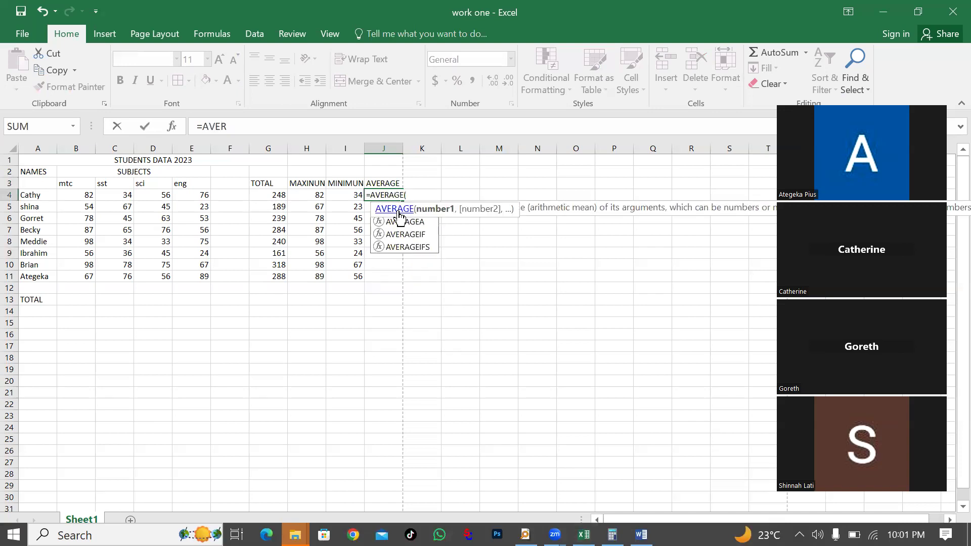
left_click(79, 196)
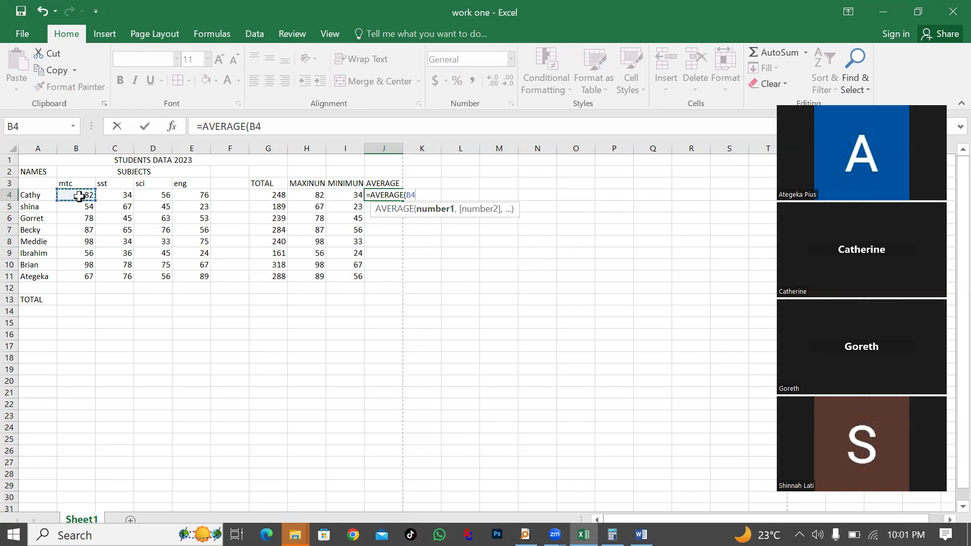
left_click_drag(79, 196, 190, 195)
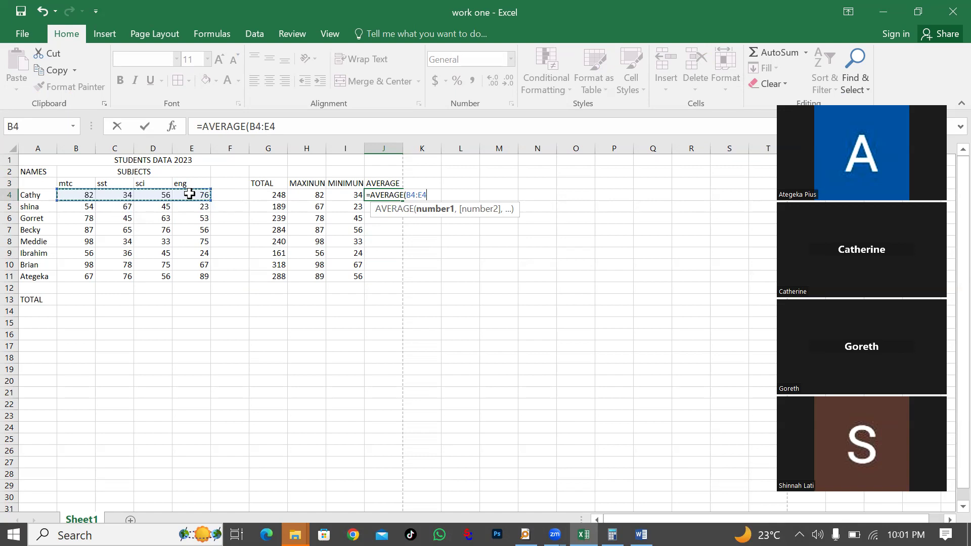
type(")")
key("Return")
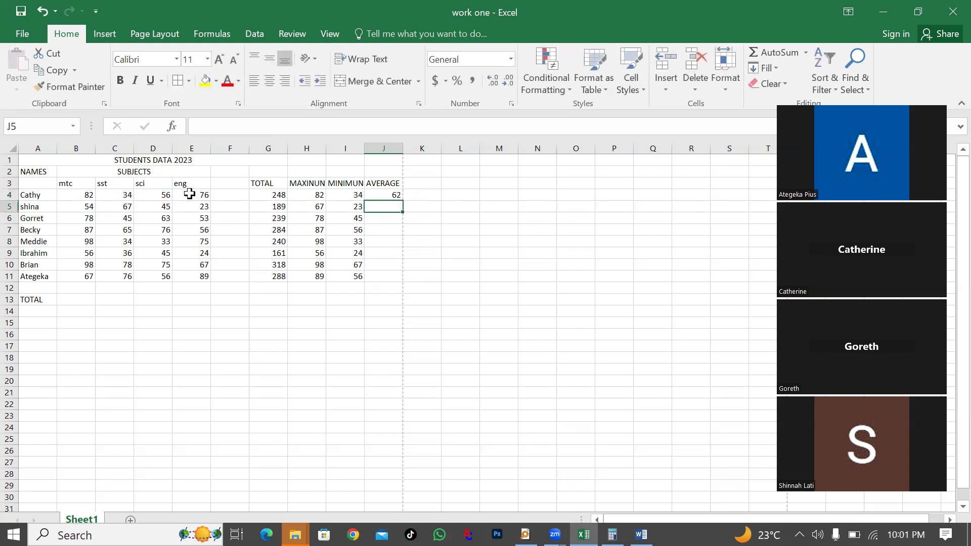
Autofill the average formula from J4 down to J11 for the remaining students.
left_click(377, 195)
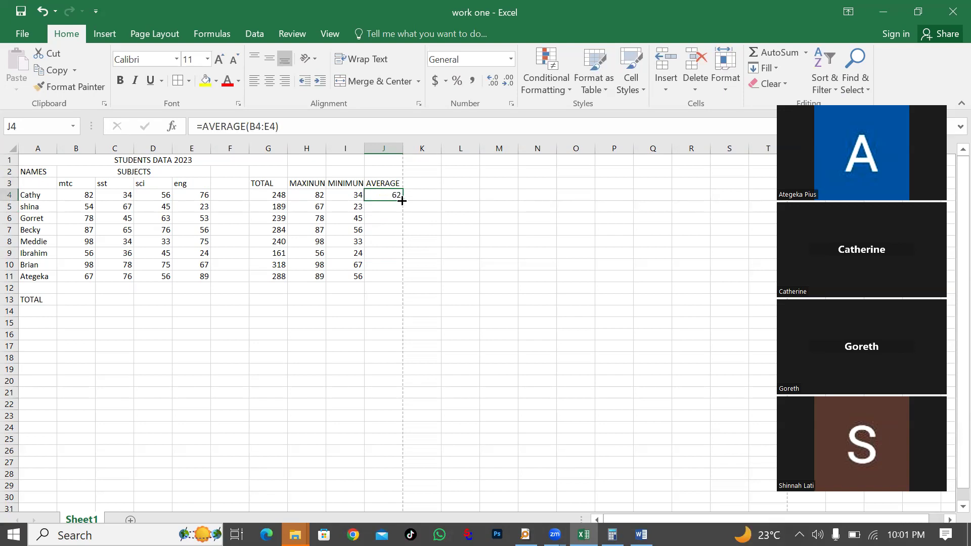
left_click_drag(402, 200, 398, 277)
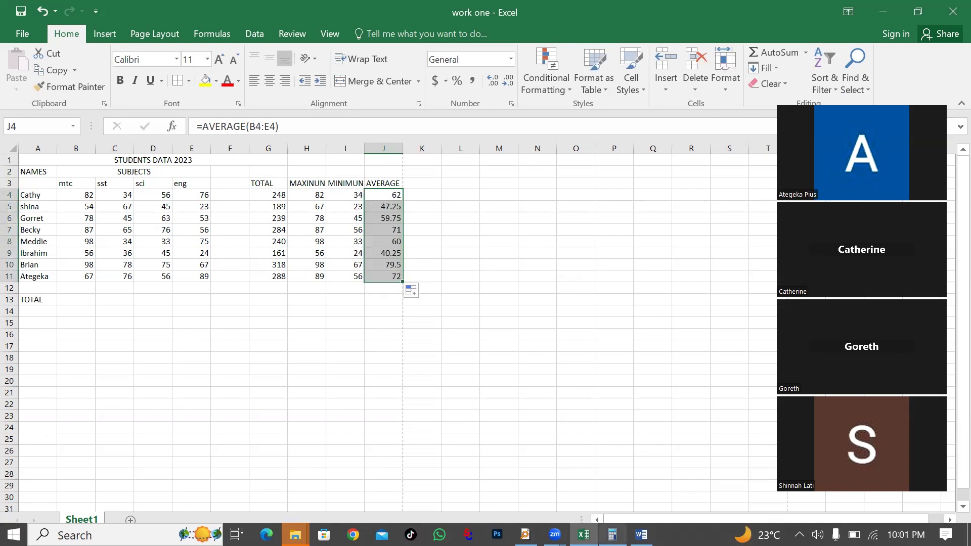
Check the first student's average by calculating 248 ÷ 4 in Calculator, and close Calculator.
left_click(612, 534)
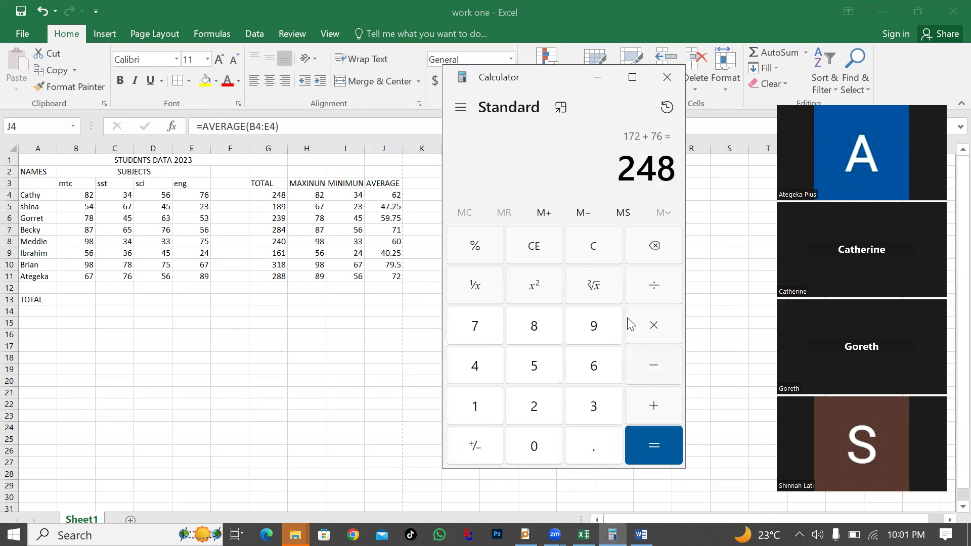
left_click(599, 246)
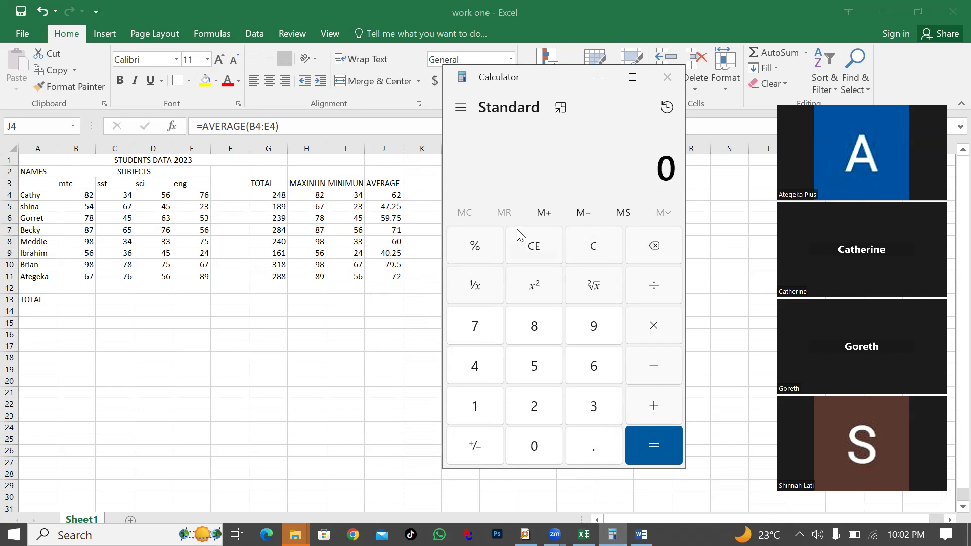
left_click(531, 365)
left_click(593, 250)
left_click(535, 408)
key("4")
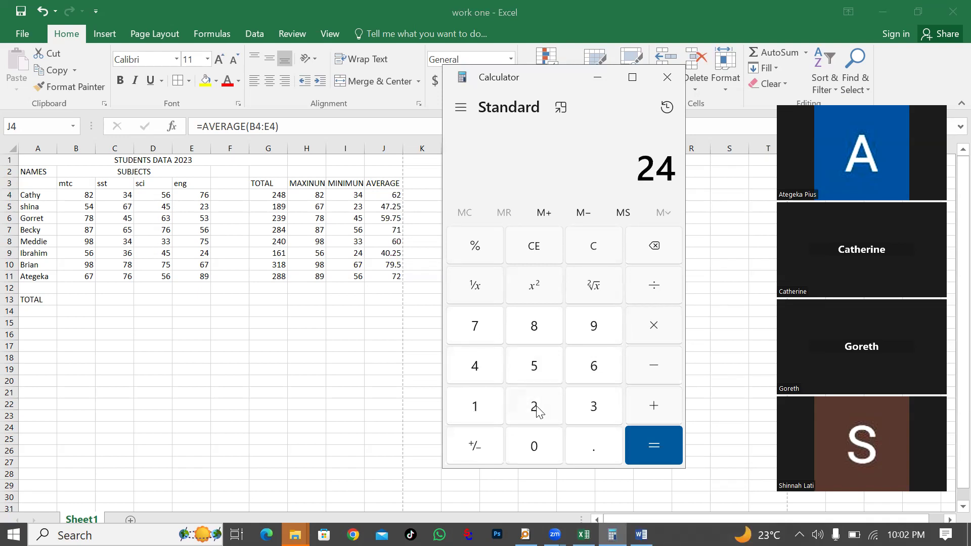
key("8")
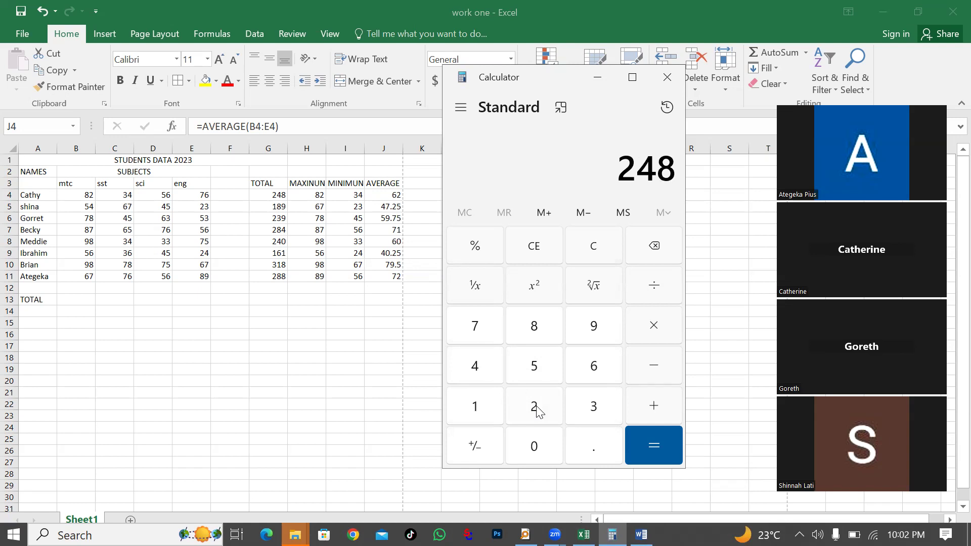
left_click(656, 291)
key("4")
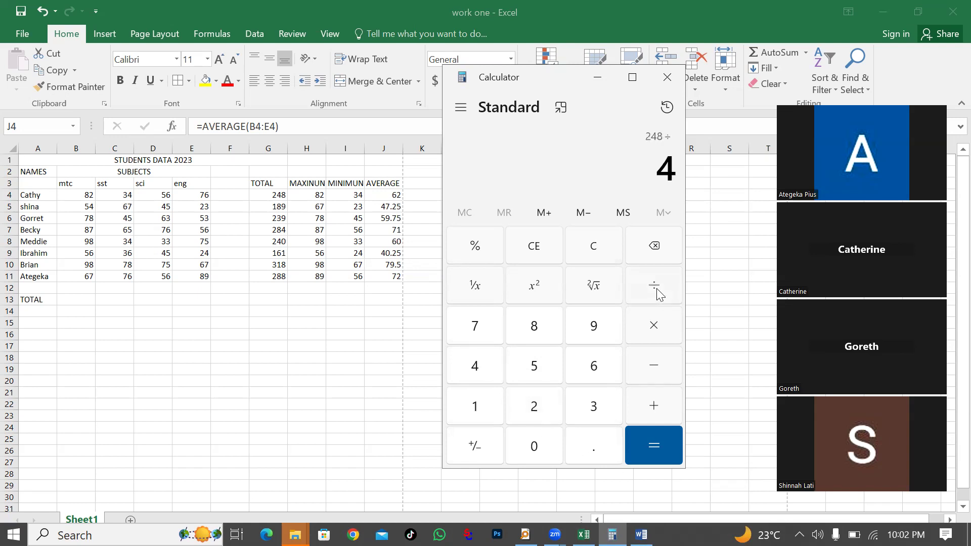
left_click(646, 449)
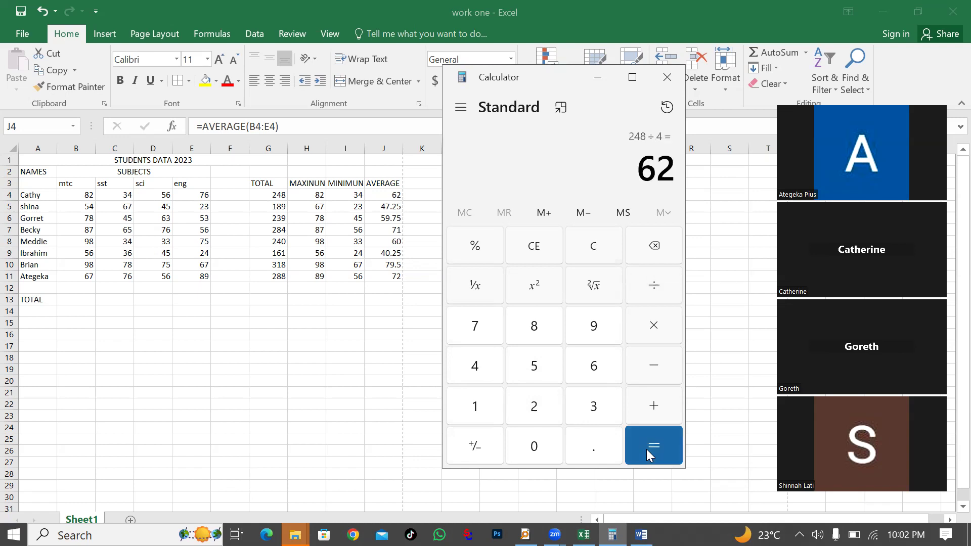
left_click(669, 78)
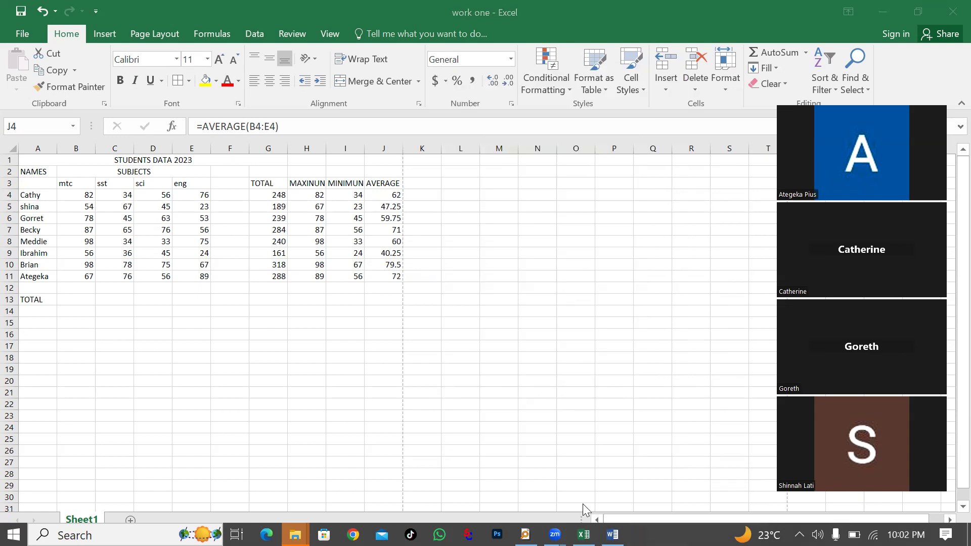
Switch to the Word document and insert a blank line below the AUTOFILL heading, reducing its font size to about that of the formula text.
left_click(607, 536)
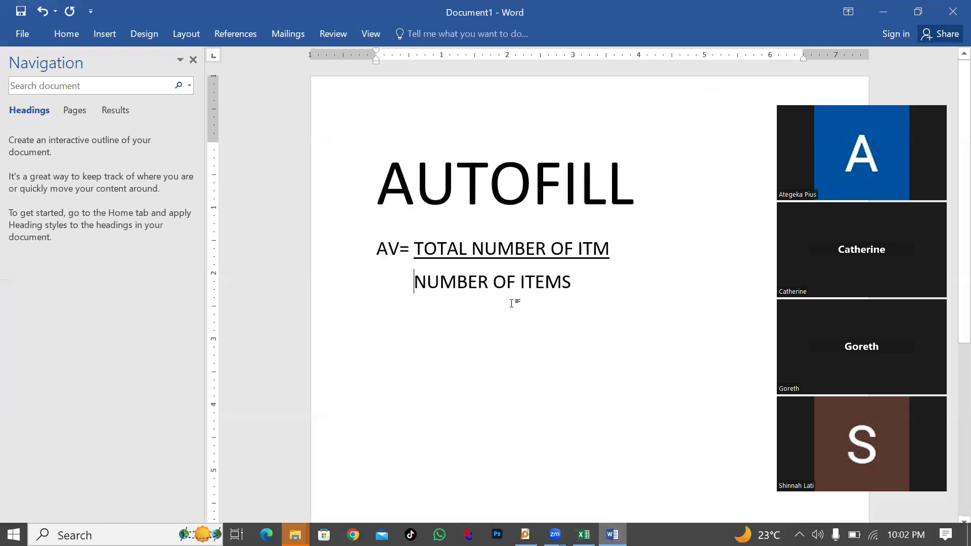
left_click(637, 196)
key("Return")
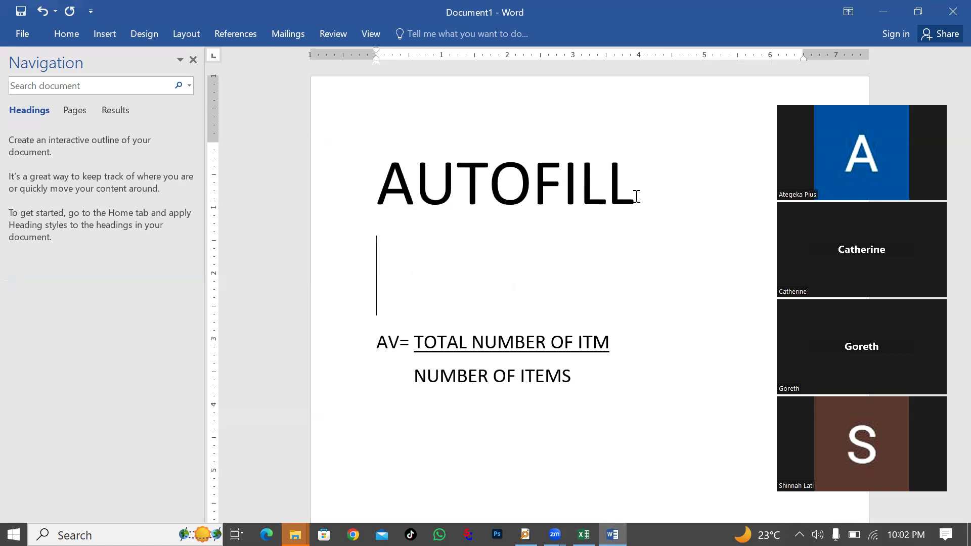
key("ctrl+shift+comma")
key("ctrl+shift+comma")
key("ctrl+shift+comma")
key("ctrl+shift+comma")
key("ctrl+shift+comma")
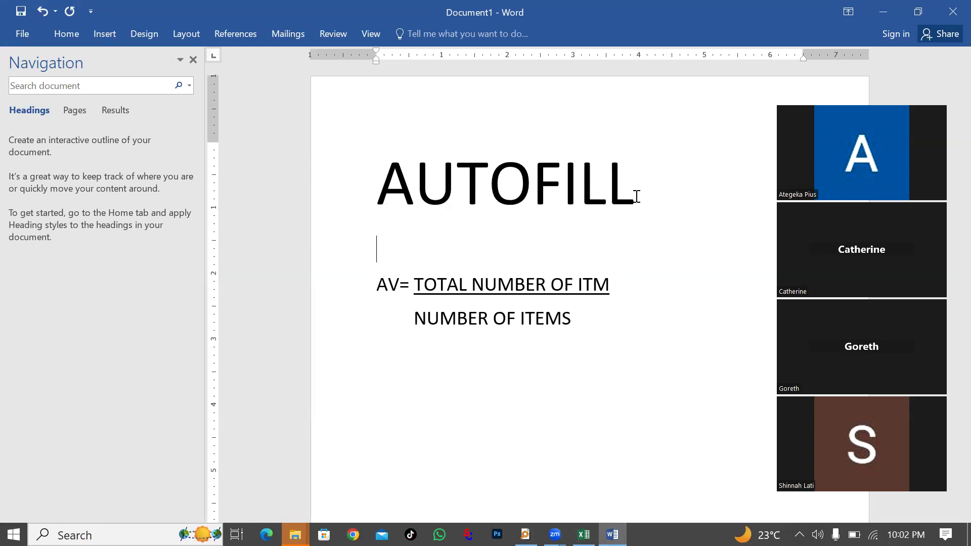
Write the total formula "TOTAL =SUM(CELL REFERENCE)" on the blank line below the AUTOFILL heading.
type("TOTAL")
type("==")
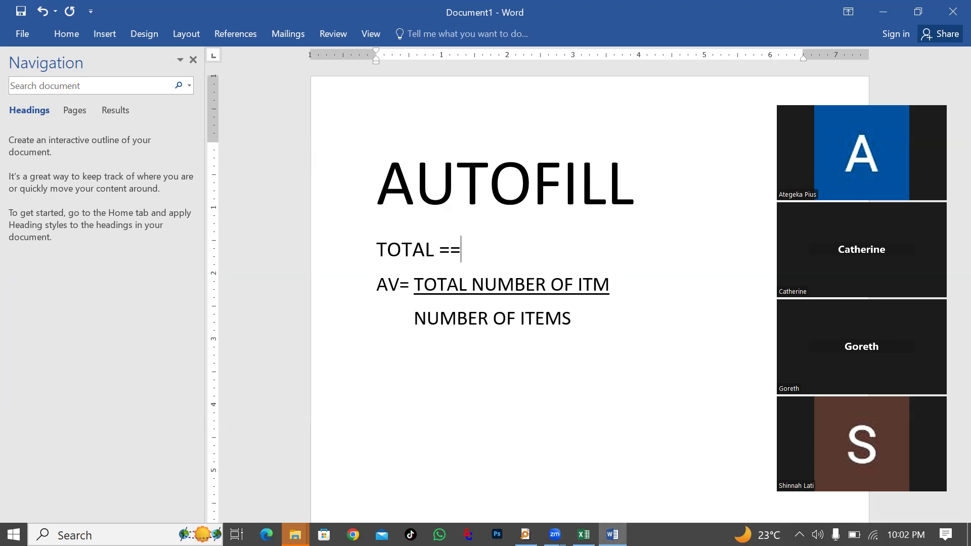
key("BackSpace")
type("SUM(CELL")
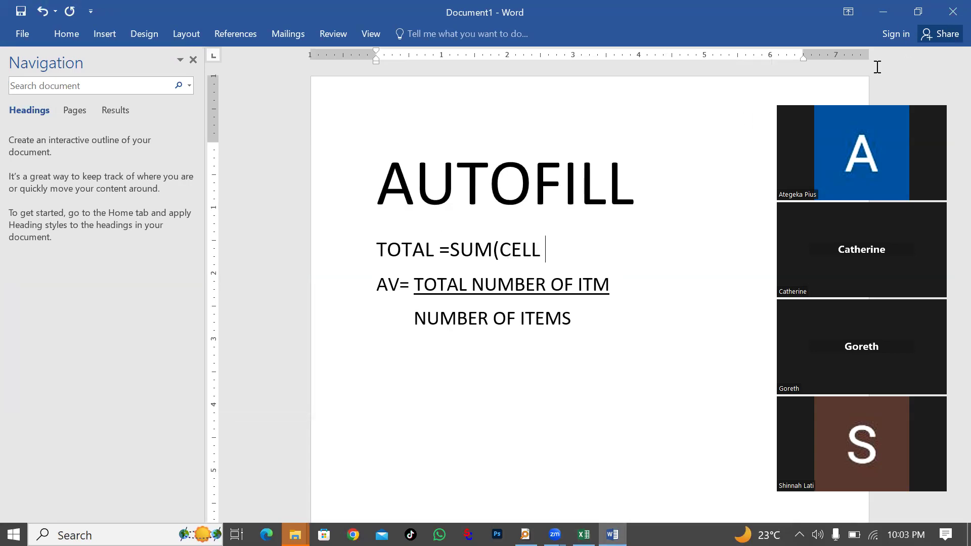
type(" REFER")
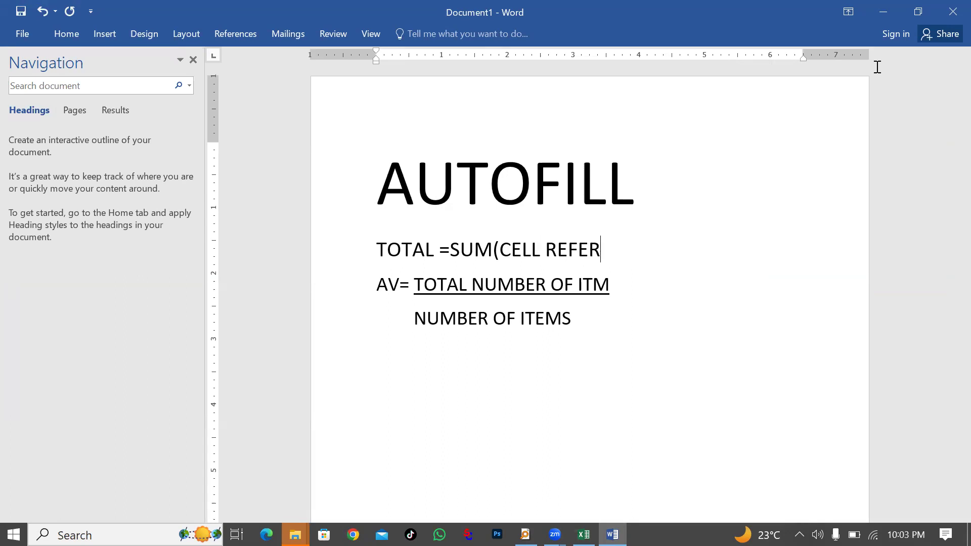
type("ENCE)")
Add the line "MINIMUM this is minimum item" below the TOTAL formula.
key("Return")
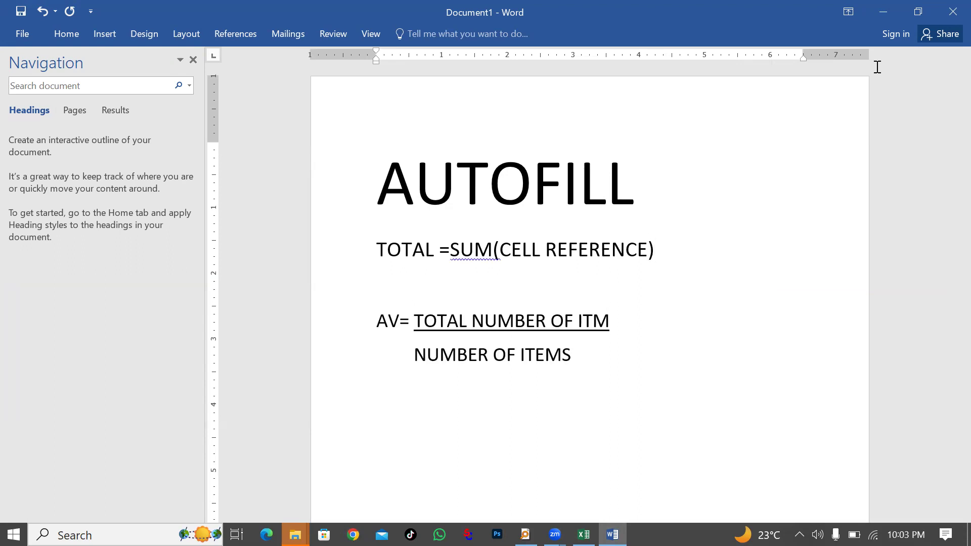
type("MINIMUN")
key("BackSpace")
type("M")
type(" th")
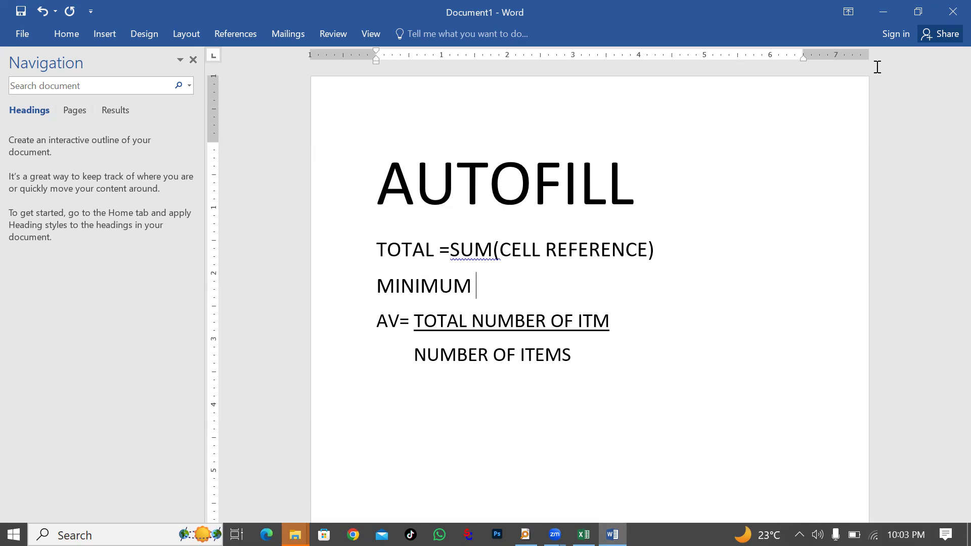
type("is is mi")
type("ni")
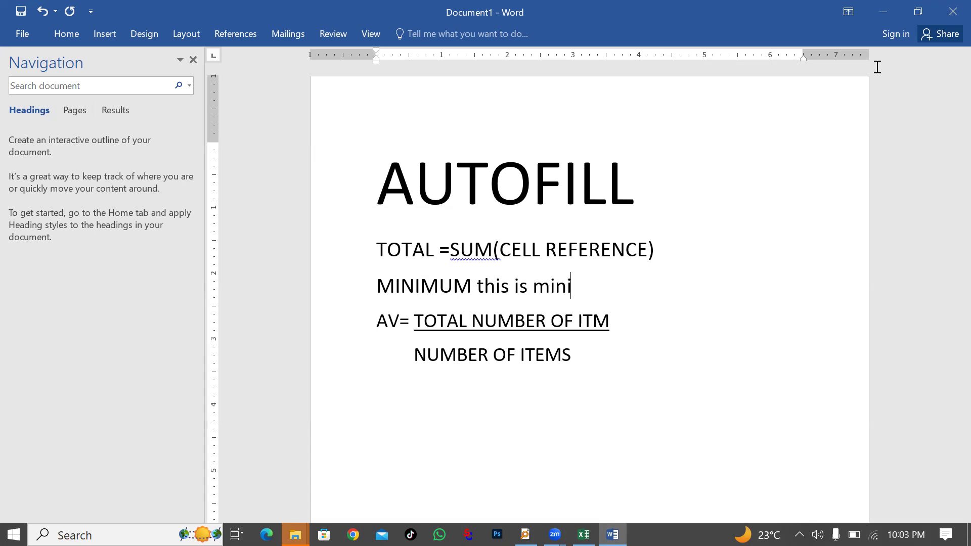
type("mum item")
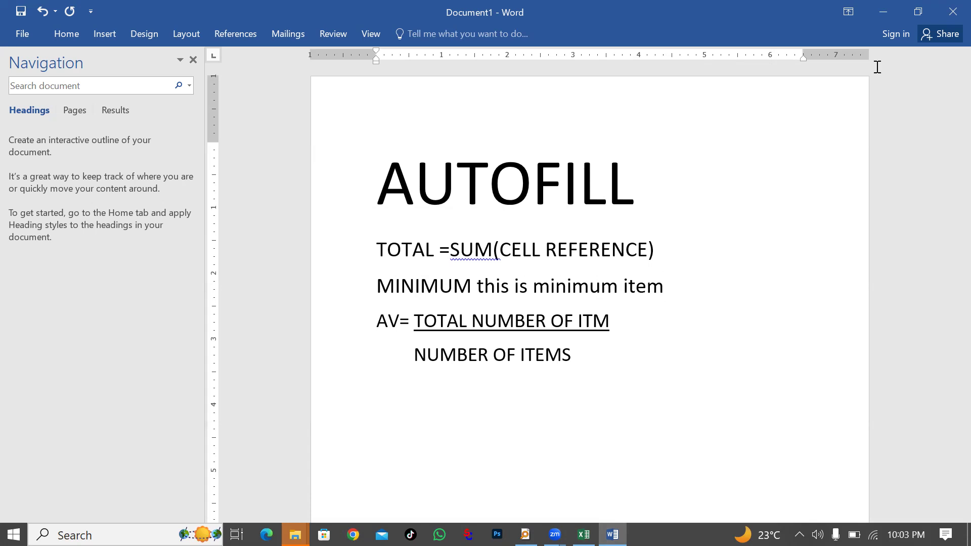
Add the formula line "=min(cell reference)" below the MINIMUM description.
key("Return")
type("-")
key("BackSpace")
type("=mi")
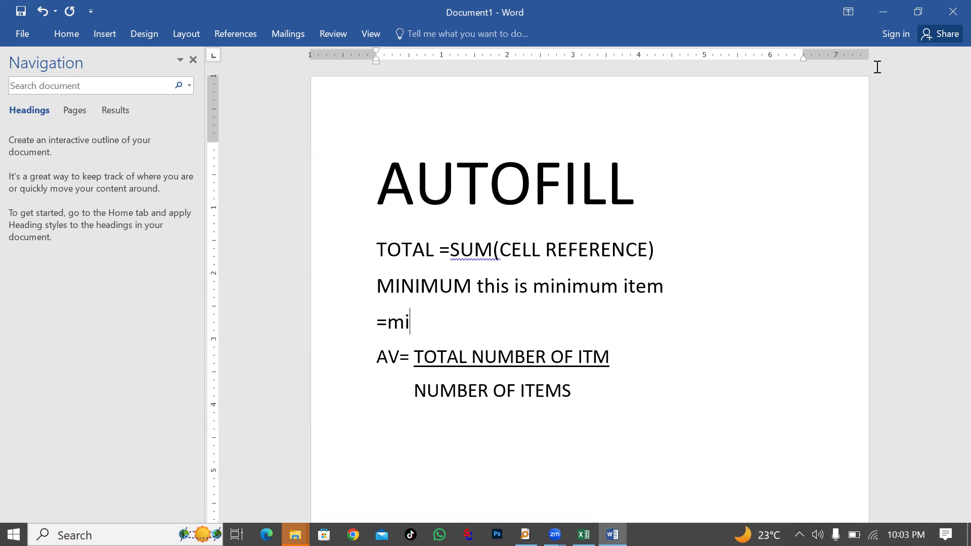
type("n(")
type("cell reference)")
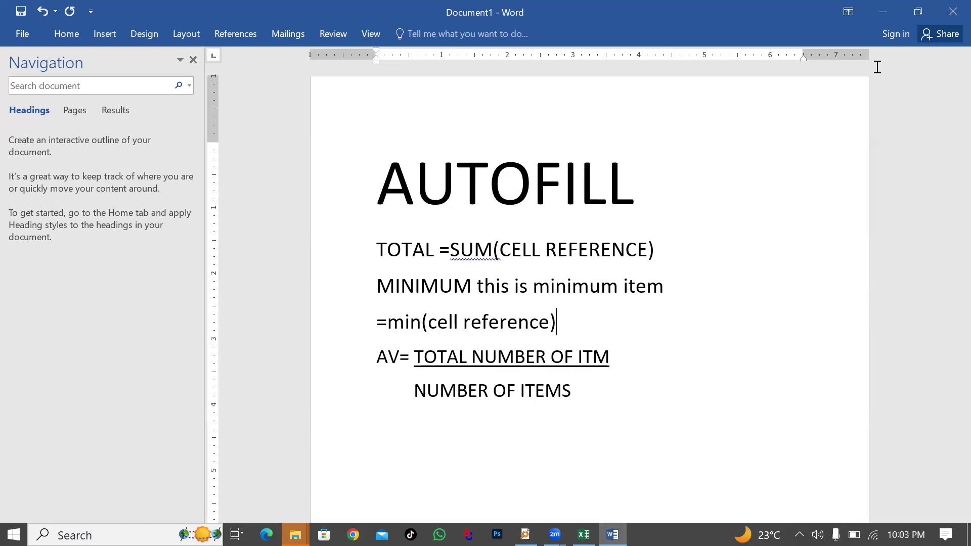
Add the line "Maximum this is highest score/item" below the min formula.
key("Return")
type("maximum")
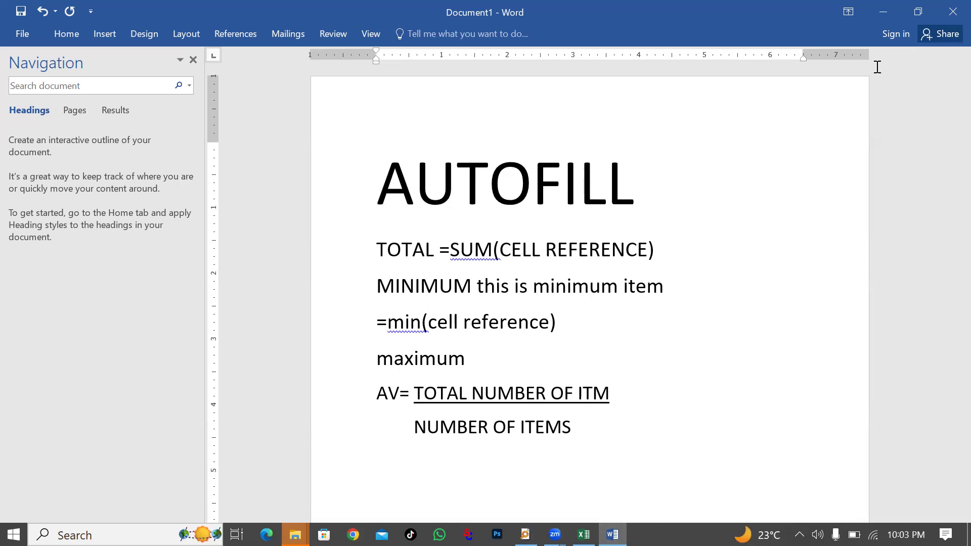
type(" this")
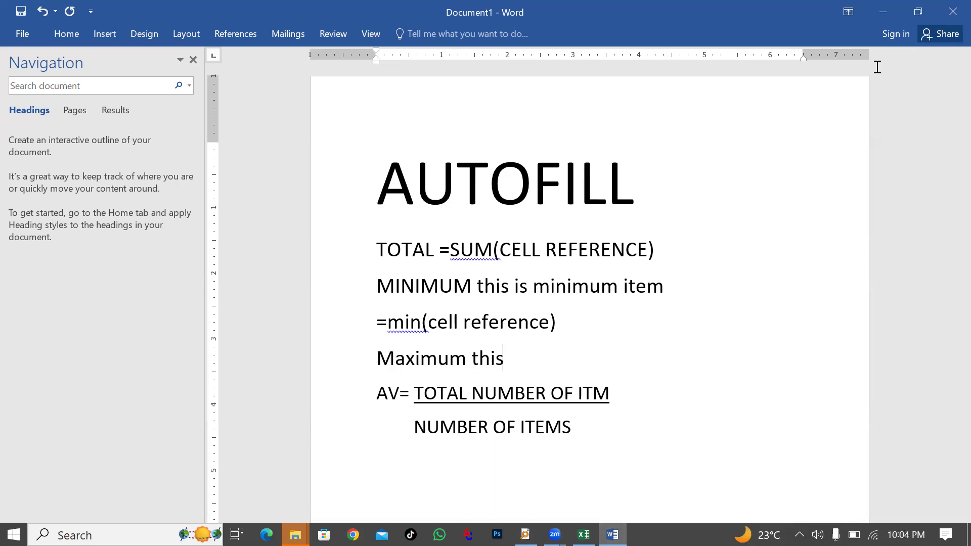
type(" is hi")
type("ghest ")
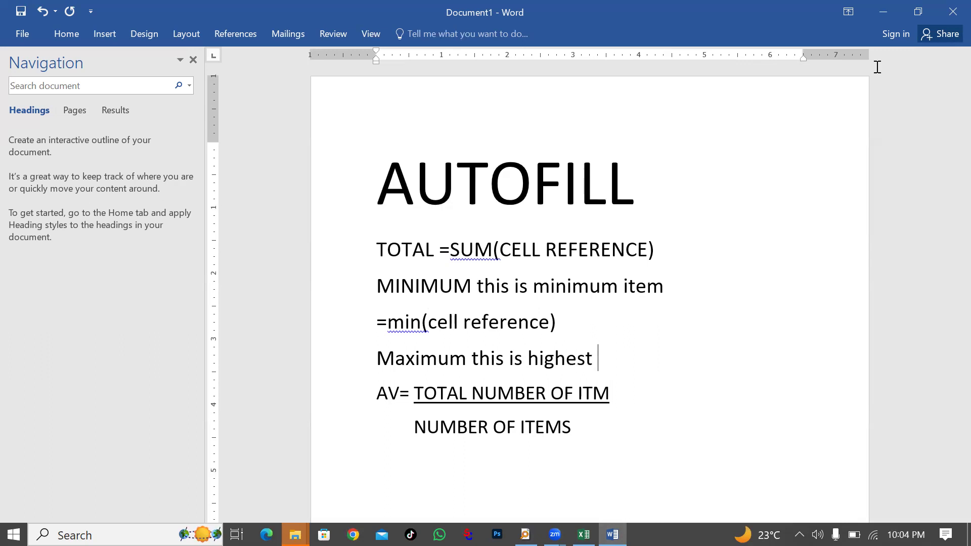
type("score/item")
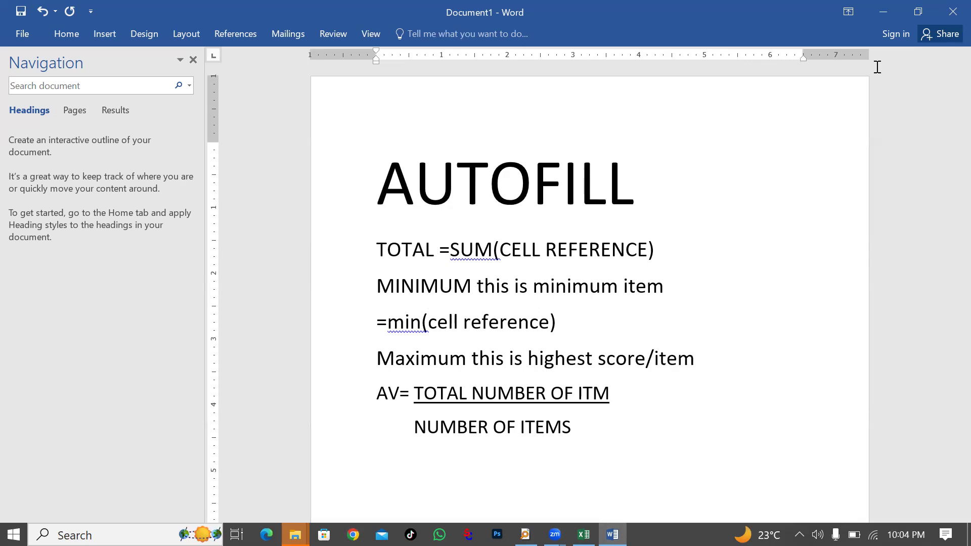
Add the formula line "=max(cell reference)" below the Maximum description.
key("Return")
type("=")
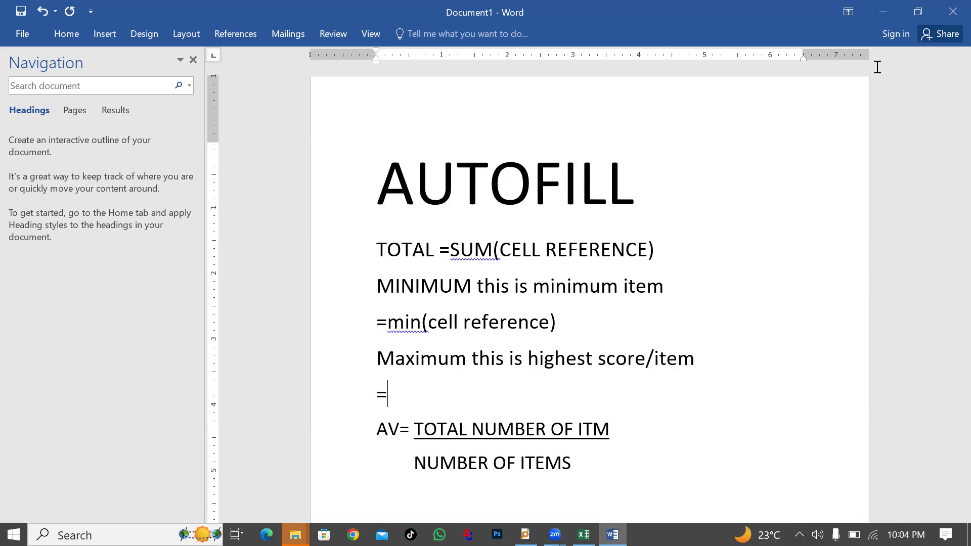
type("max(cell")
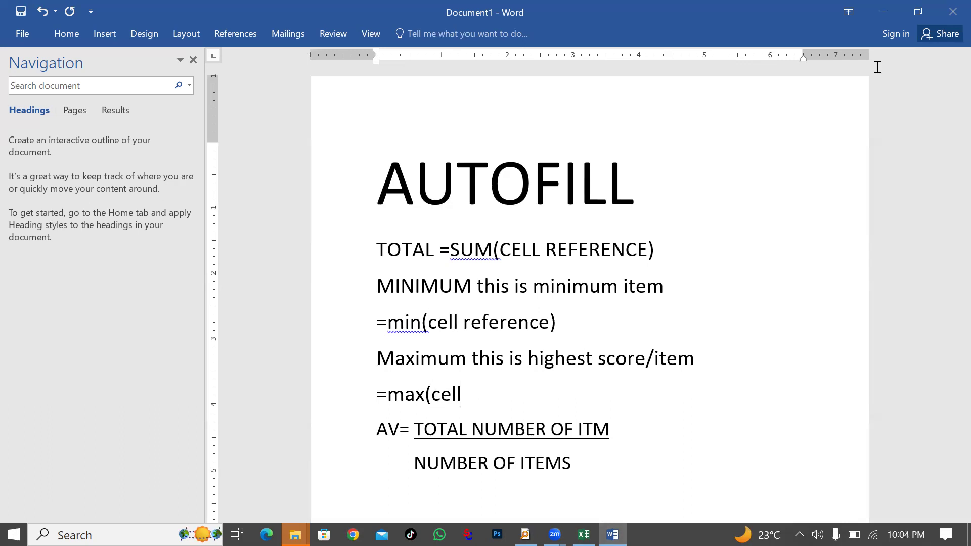
type(" reference")
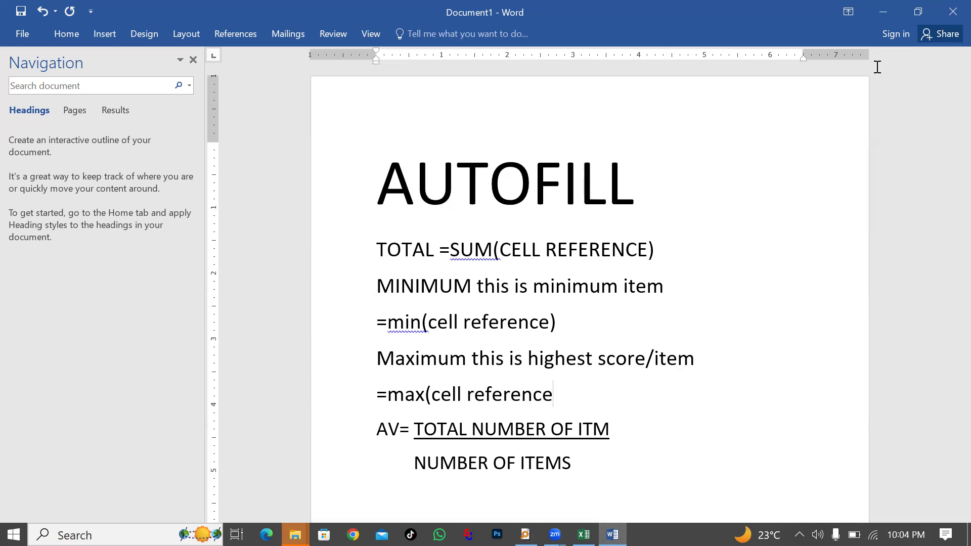
type(")")
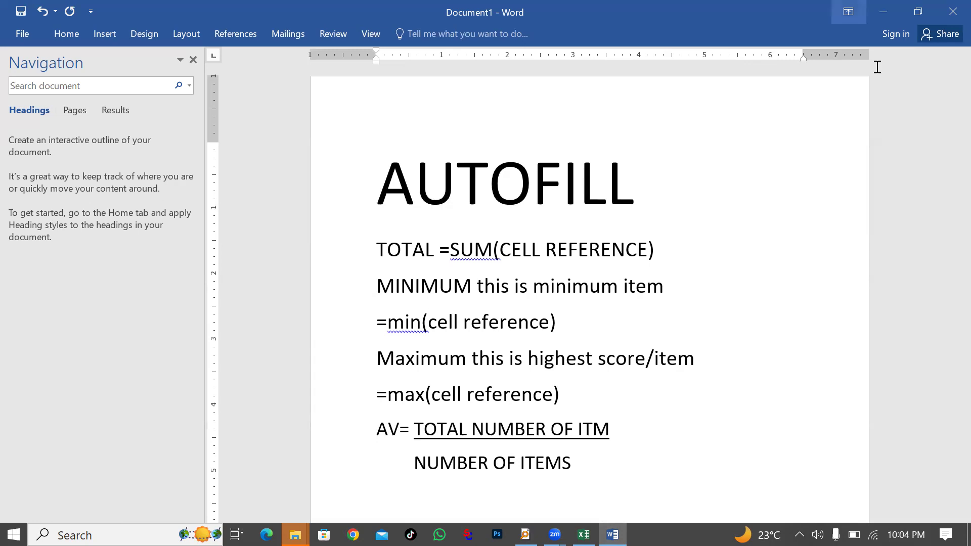
Insert the line "Cell reference is the name of the given box(intersection of the row and column)" above the TOTAL formula.
left_click(378, 248)
key("Return")
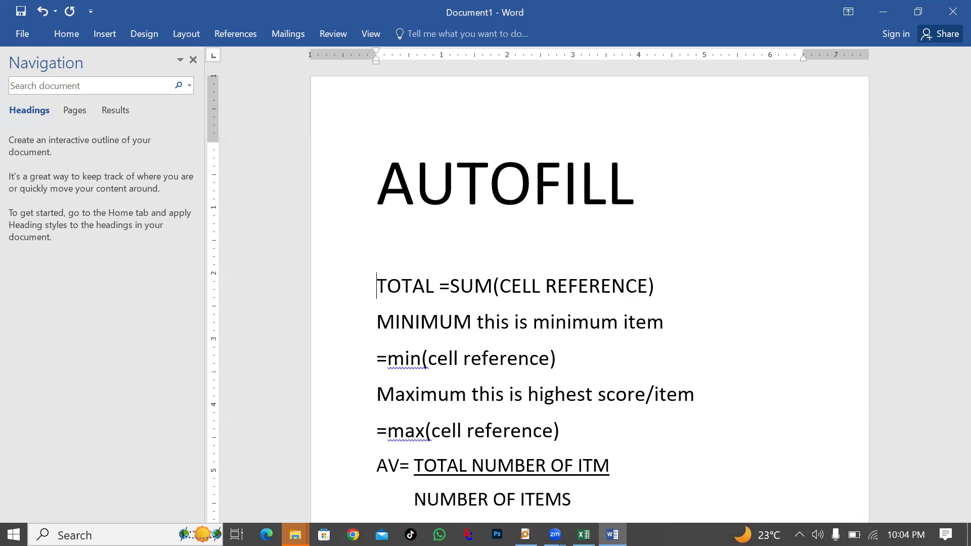
type("cell refer")
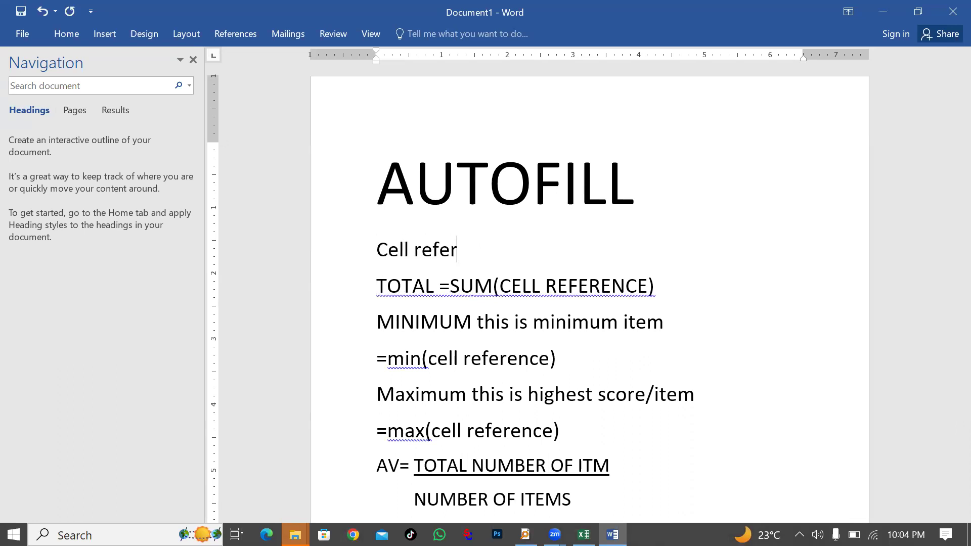
type("nce id")
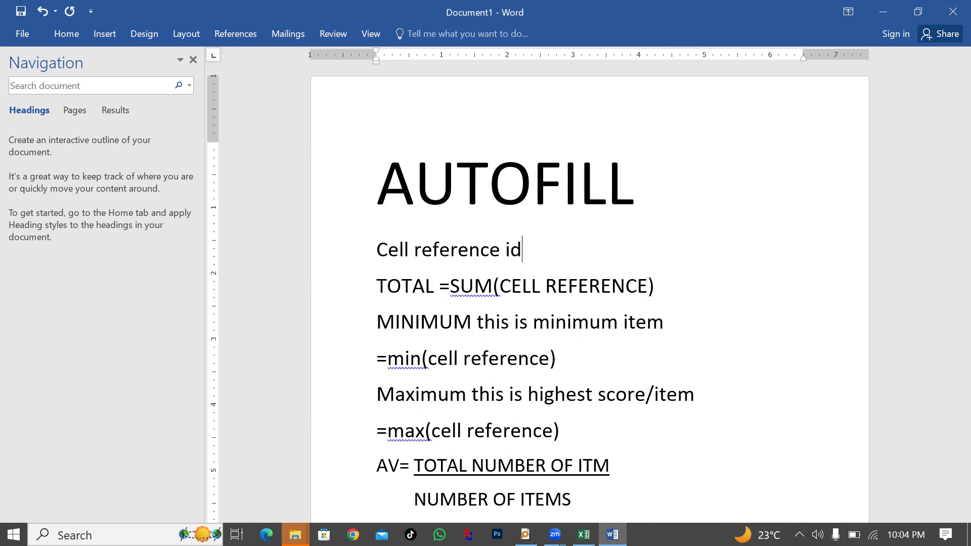
key("BackSpace")
type("s the name f")
key("BackSpace")
type("of th")
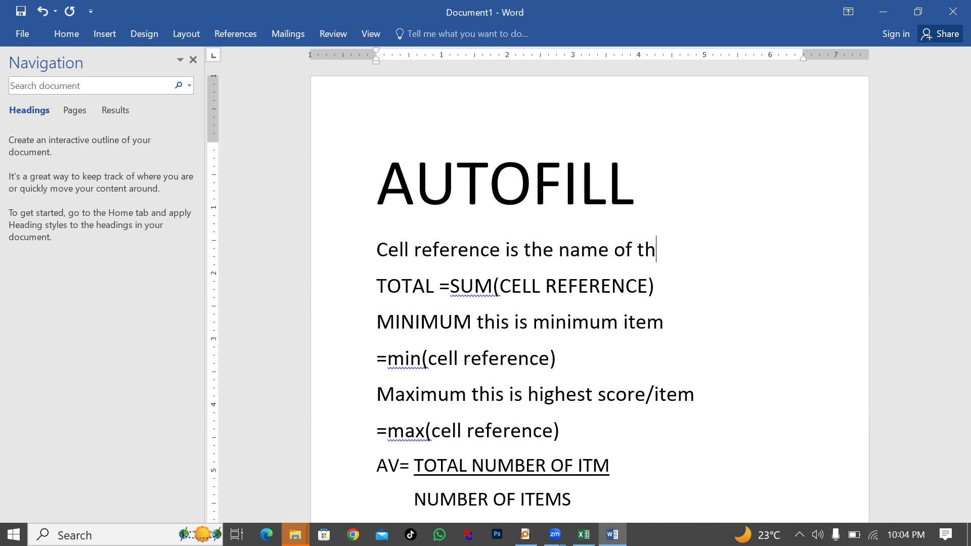
type("e given box")
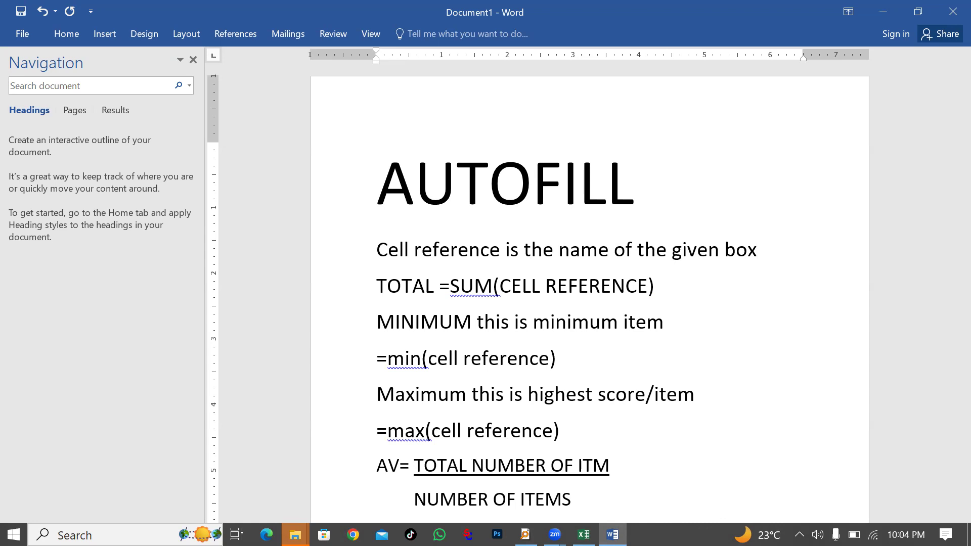
type("(intersection of the row and column")
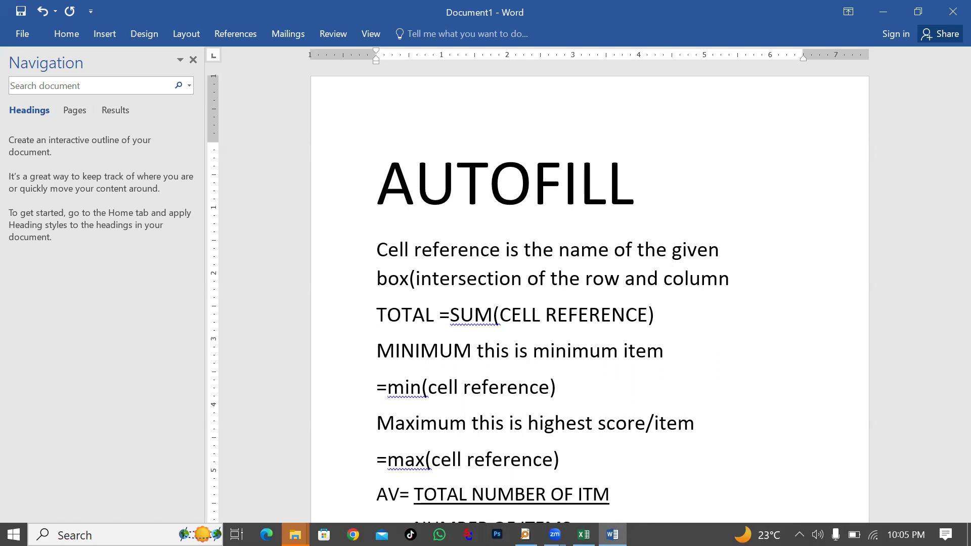
type(")")
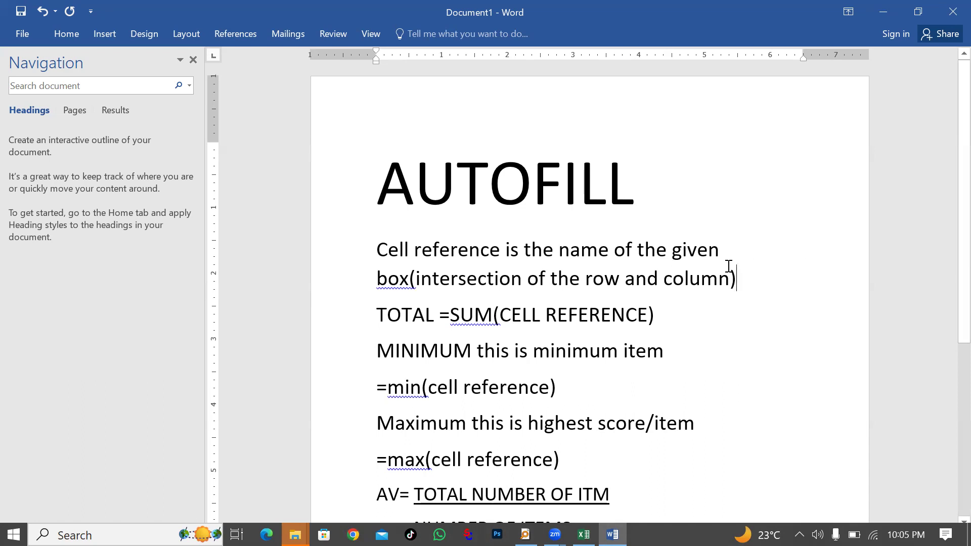
Add the example "e.g E2:E5" after CELL REFERENCE inside the parentheses of the SUM formula.
scroll(729, 266, "down", 3, "ctrl")
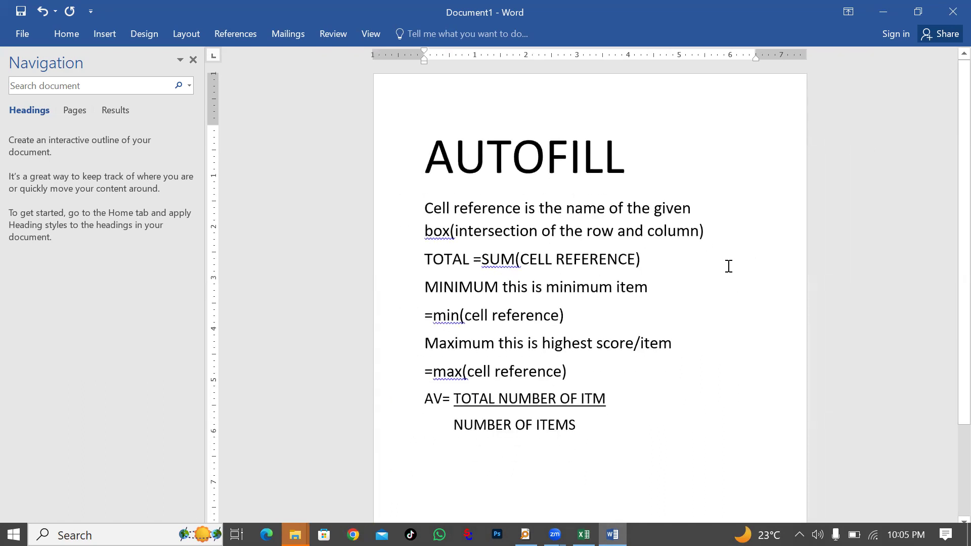
left_click(637, 259)
type("e.g ")
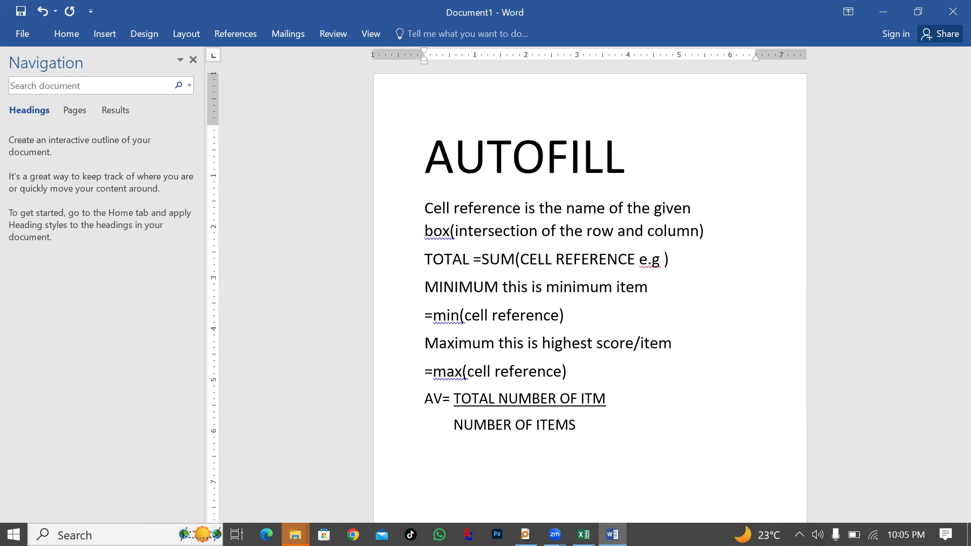
type("e")
key("BackSpace")
type("E2:E5")
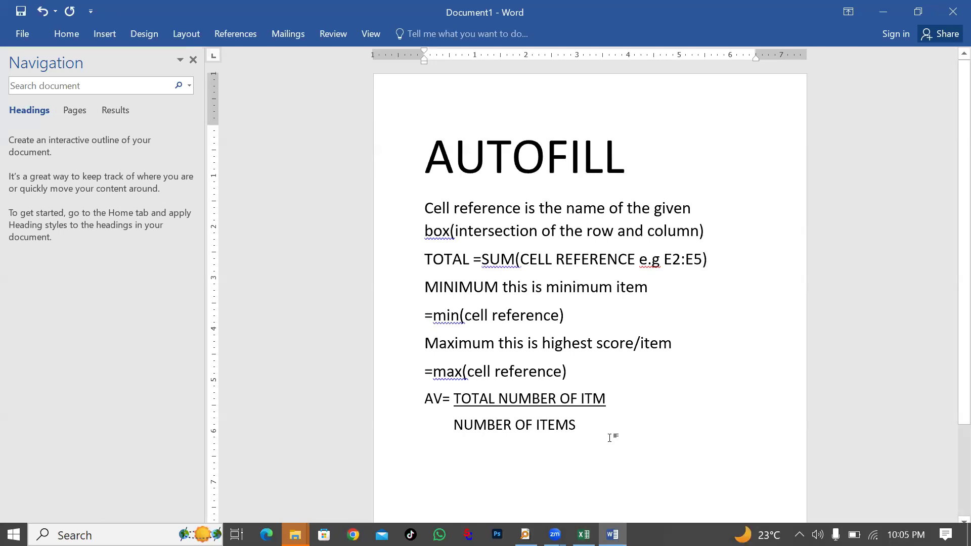
Add the line "NOTE remember to use an equal sign whenever introducing a formular in ms excel" below NUMBER OF ITEMS.
key("Return")
type("NOTE ")
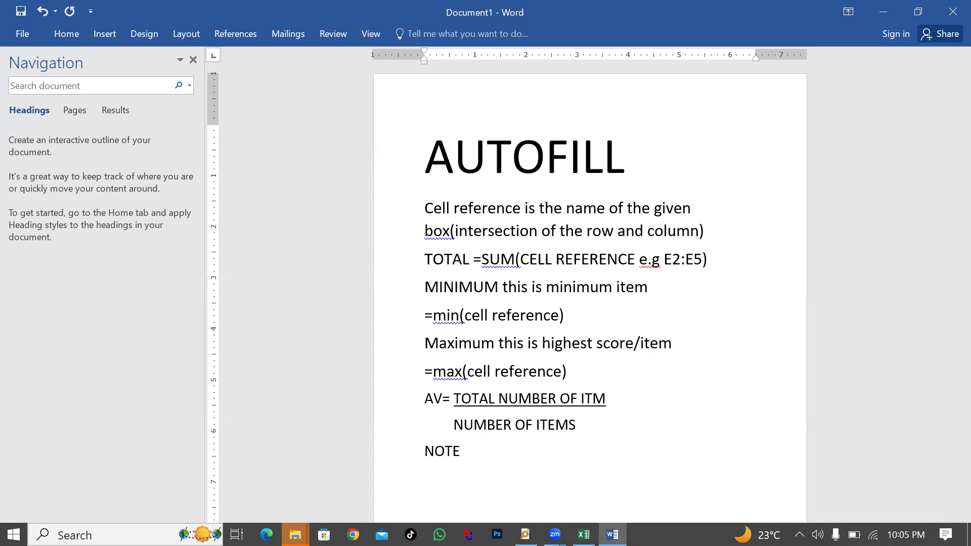
type("remeber to use an ")
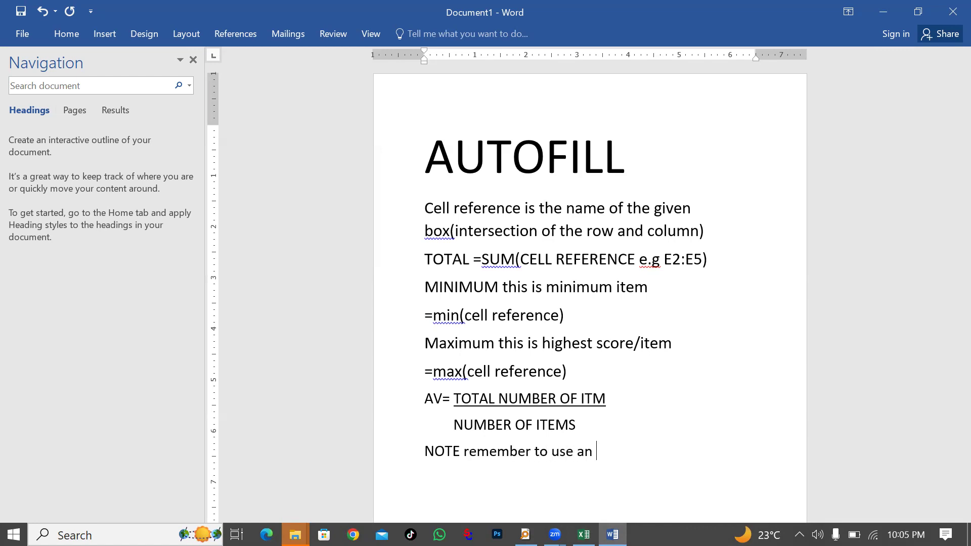
type("equal sign whe ")
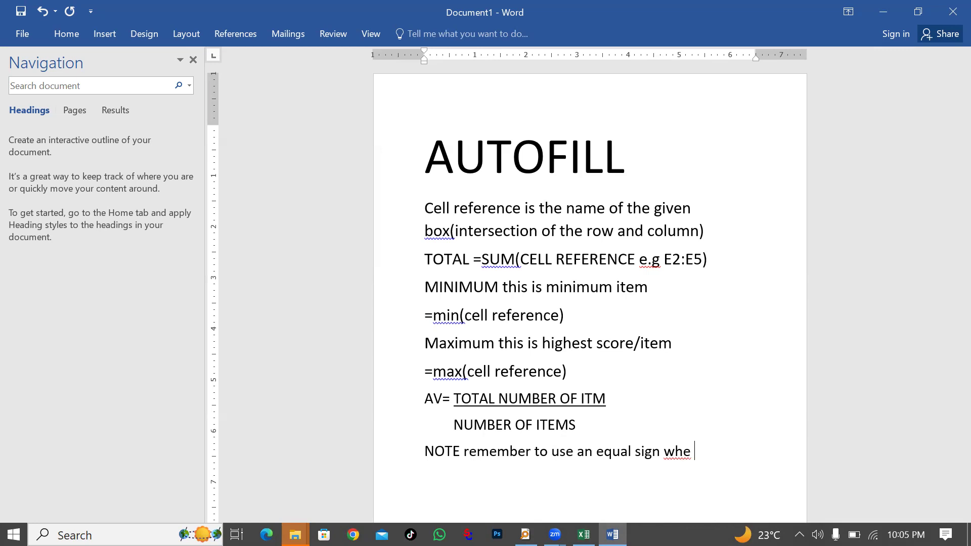
type("never")
type("introduc")
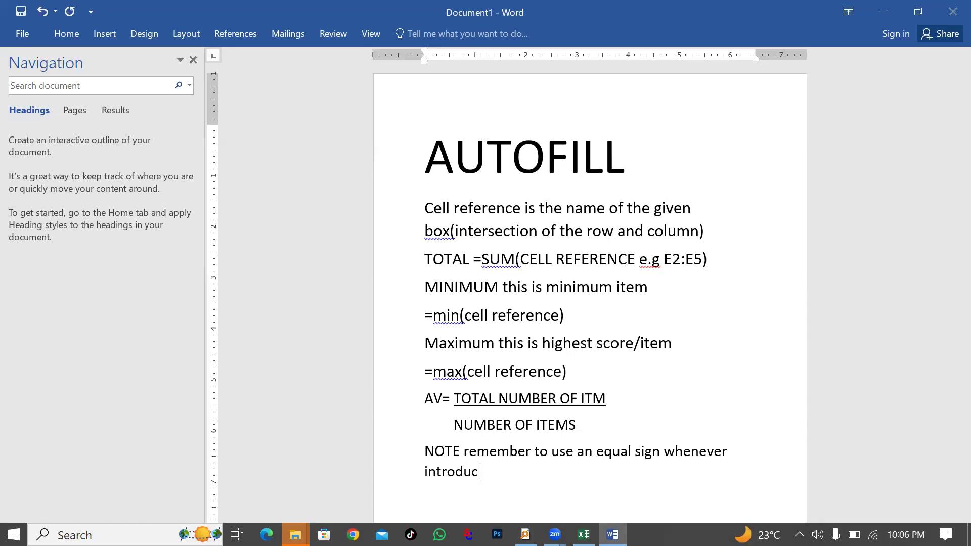
type("ing a formmul")
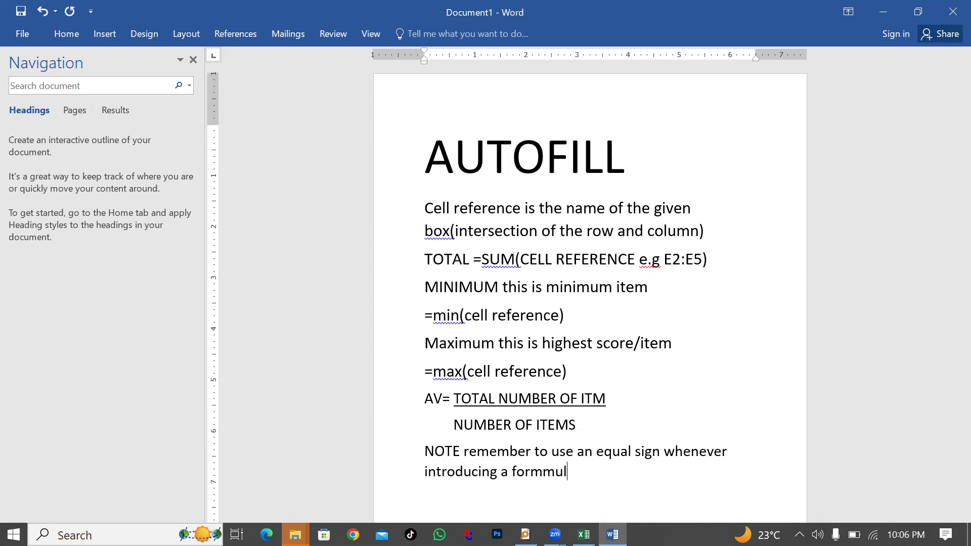
key("BackSpace")
key("BackSpace")
type("uls")
key("BackSpace")
type("a")
type("r in ms exc")
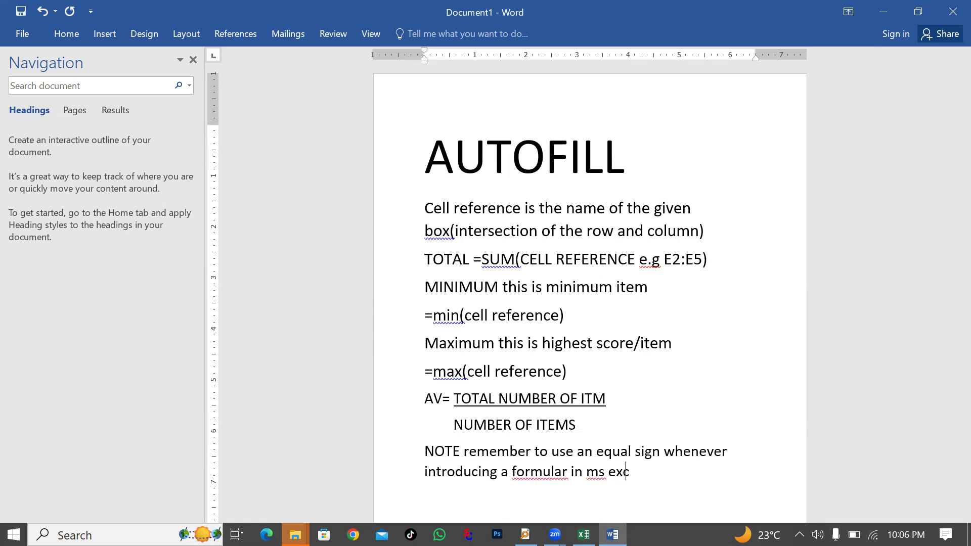
type("el du")
key("BackSpace")
key("BackSpace")
Add the line "Don't mistake : with ; we use :" below the note and make "we use :" bold.
type("Don't mistake ")
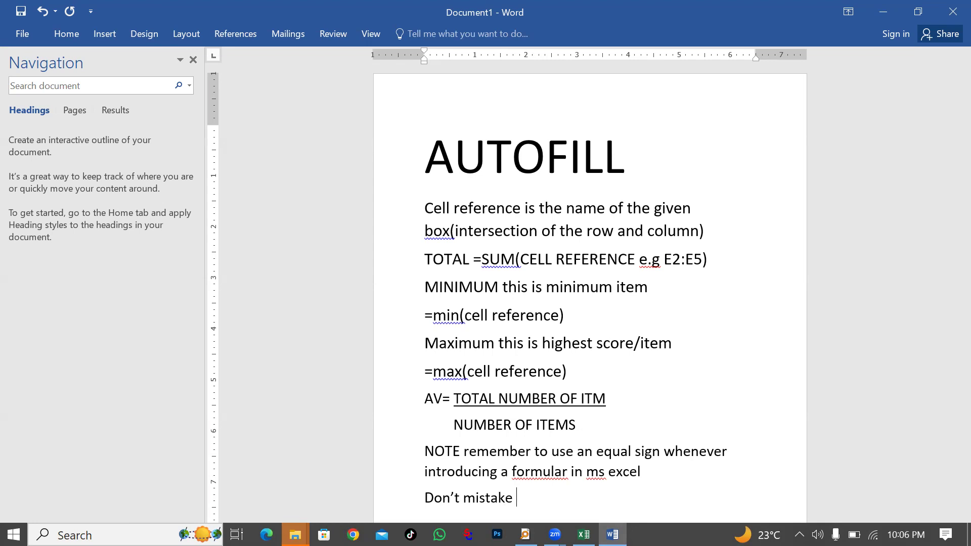
type(":")
left_click(543, 504)
type("with ; we use")
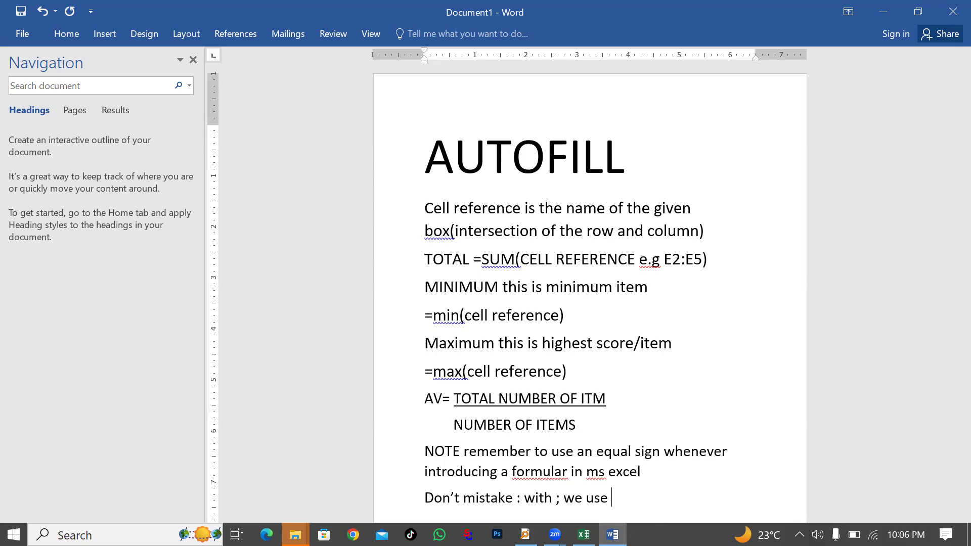
left_click_drag(613, 499, 575, 503)
key("ctrl+b")
left_click(701, 285)
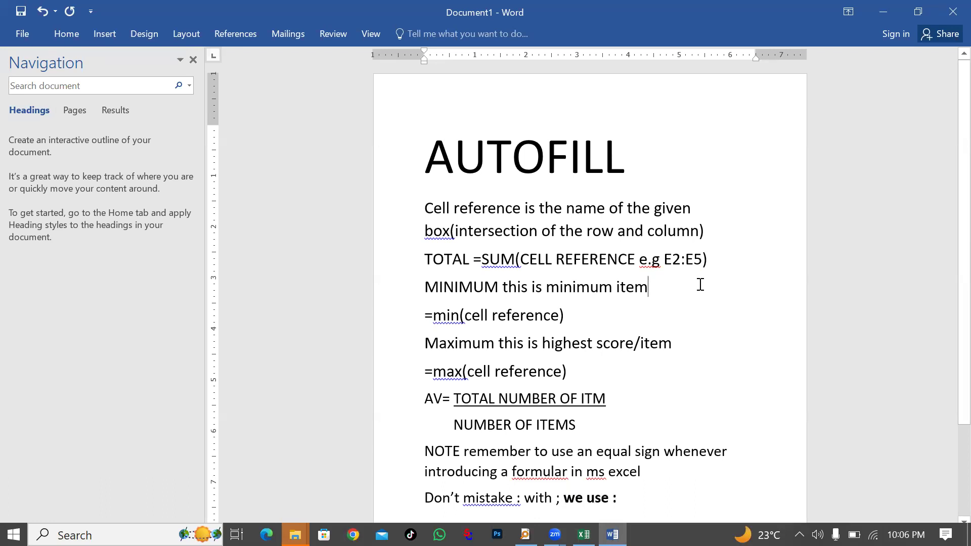
Replace the AUTOFILL heading text with "Ms excel".
left_click_drag(625, 154, 432, 158)
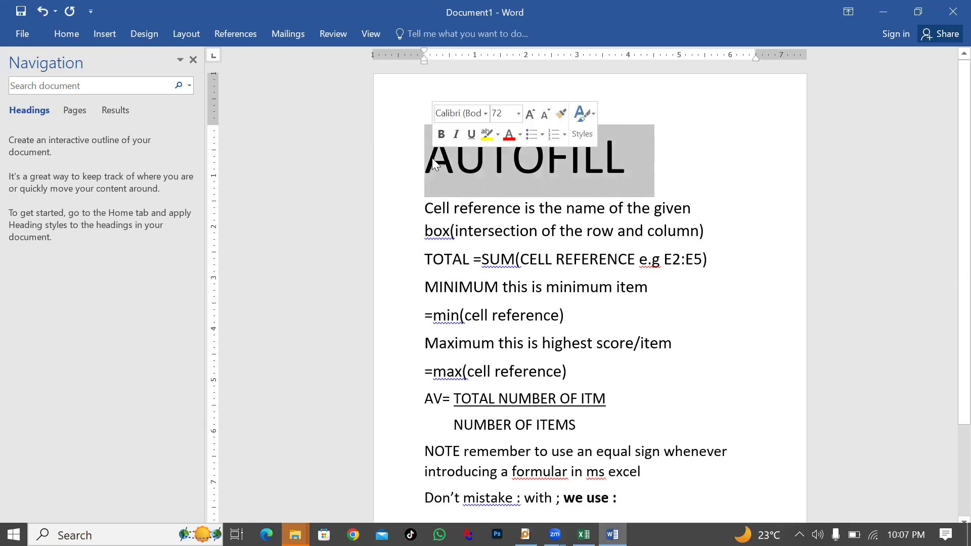
type("ms")
type("excel")
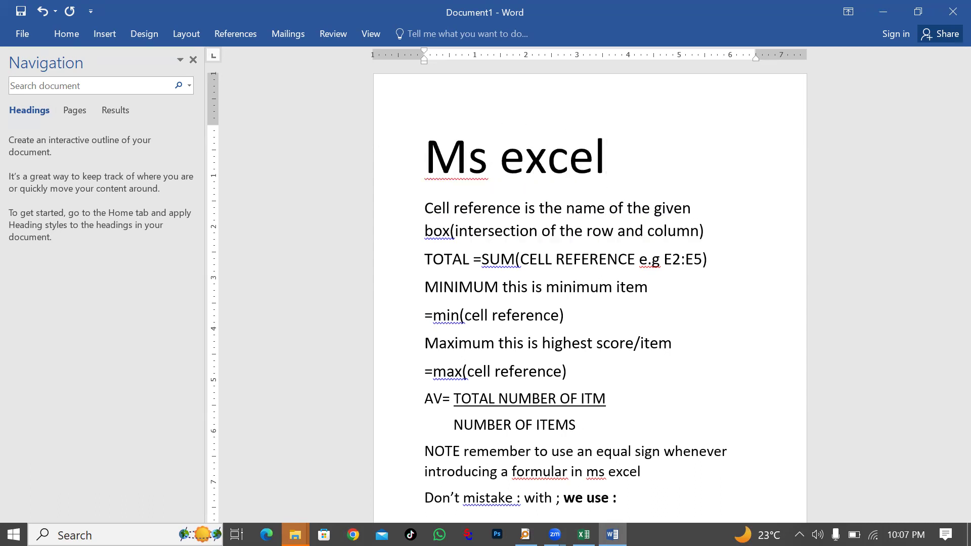
scroll(947, 304, "down", 1)
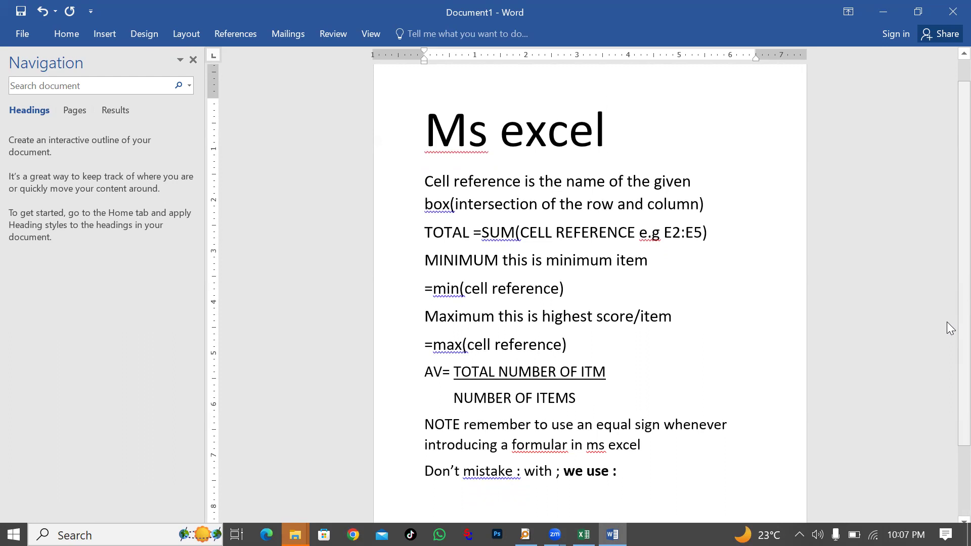
Switch to the "work one" workbook in Excel and make the STUDENTS DATA 2023 title red and bold.
left_click(896, 21)
left_click(343, 312)
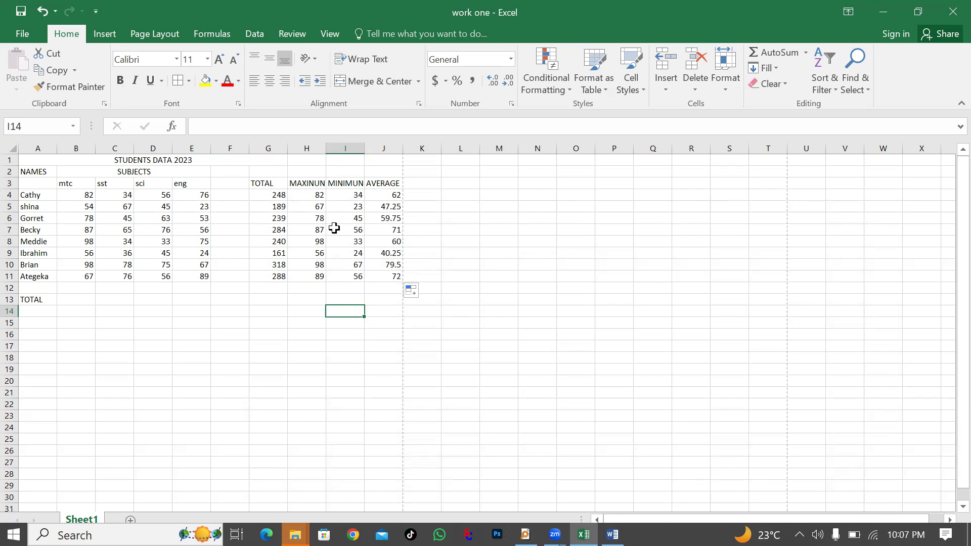
left_click(130, 161)
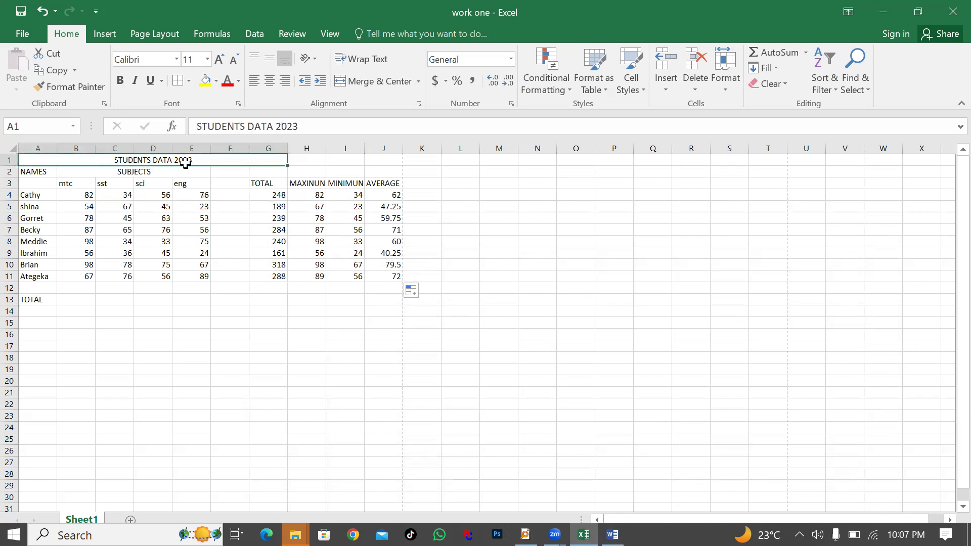
left_click(227, 81)
left_click(121, 80)
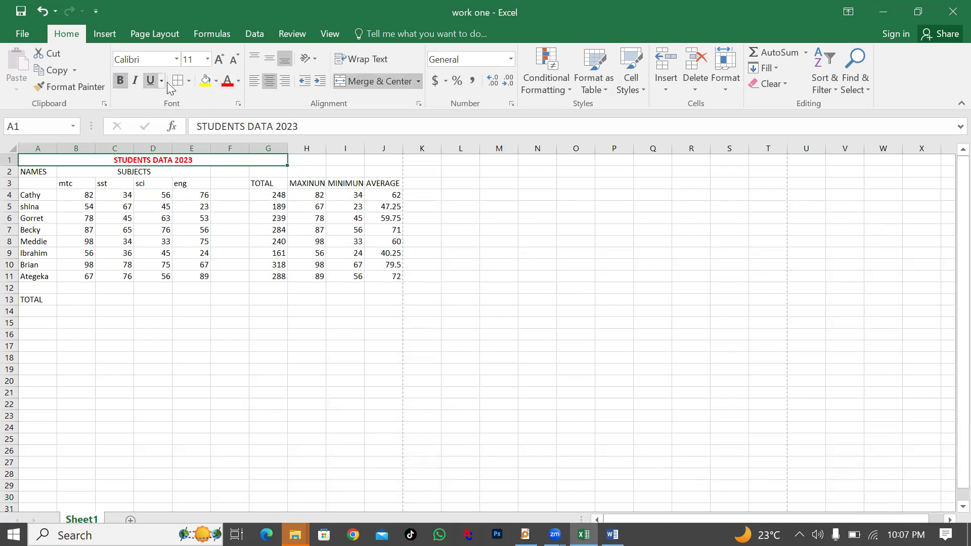
Set the STUDENTS DATA 2023 title to font size 22 in Agency FB.
left_click(207, 59)
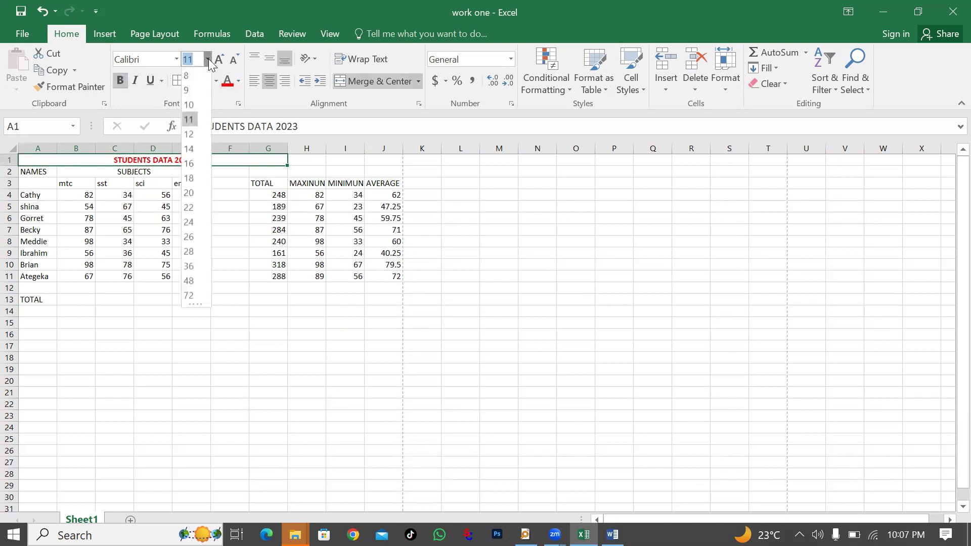
left_click(189, 207)
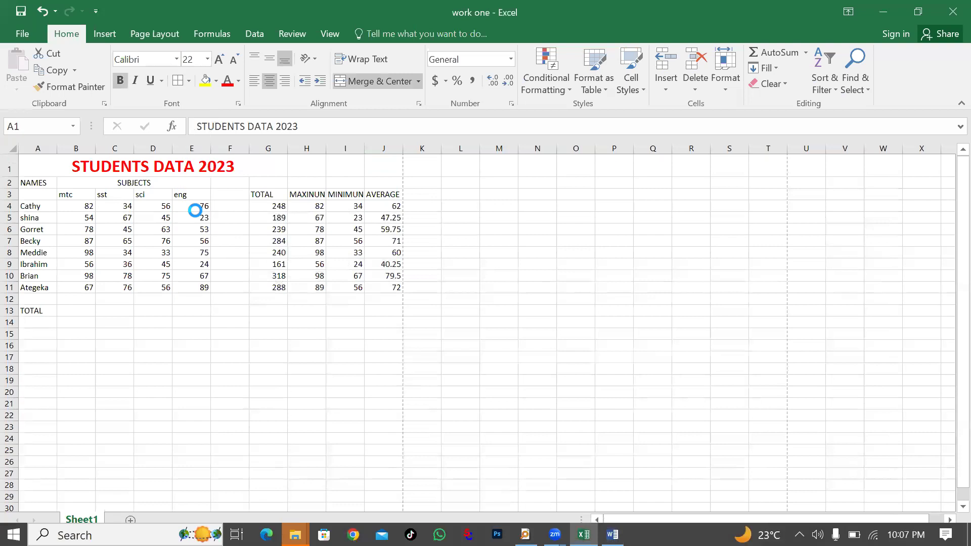
left_click(176, 60)
left_click(160, 150)
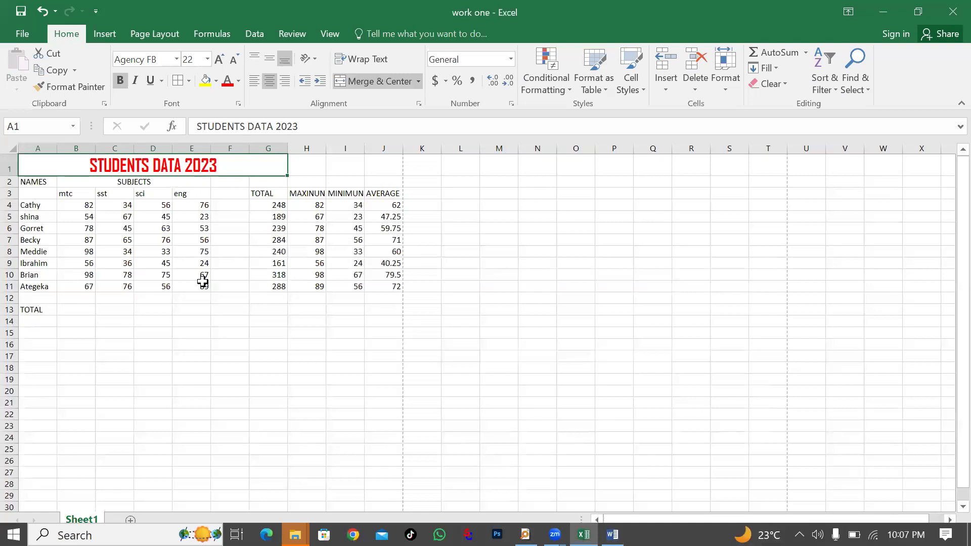
left_click(258, 352)
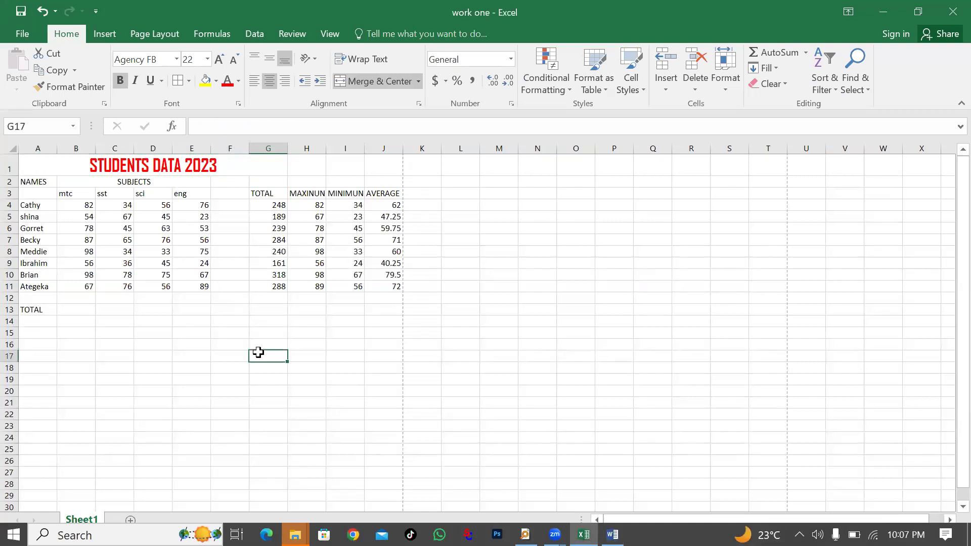
Unmerge the title row and merge and center the title across A1:J1, up to the AVERAGE column.
left_click(228, 167)
left_click_drag(228, 167, 380, 169)
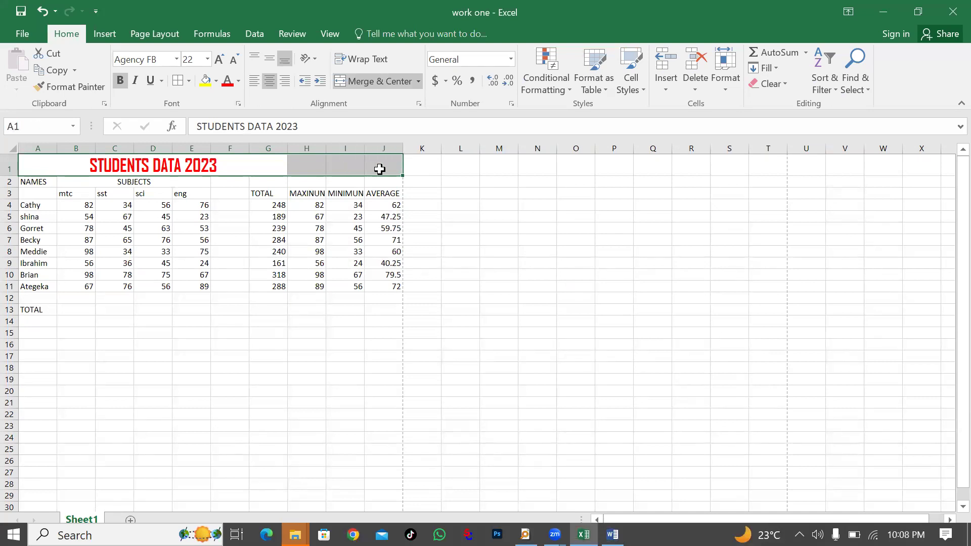
left_click(371, 83)
left_click(371, 83)
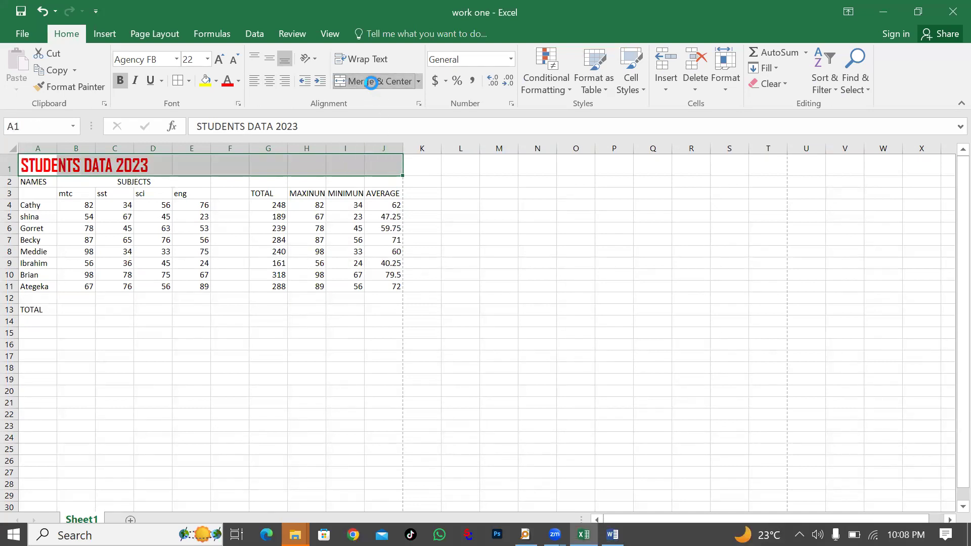
left_click(329, 342)
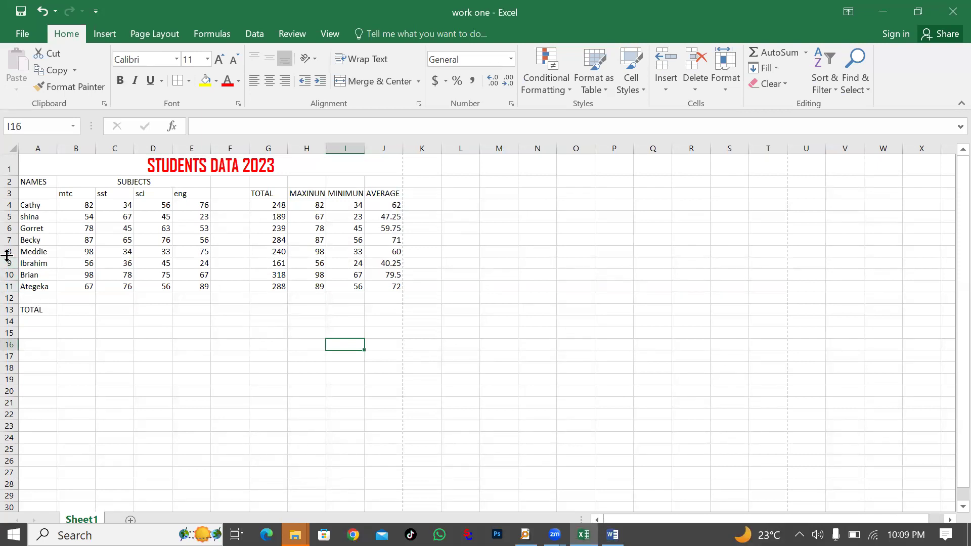
left_click(157, 354)
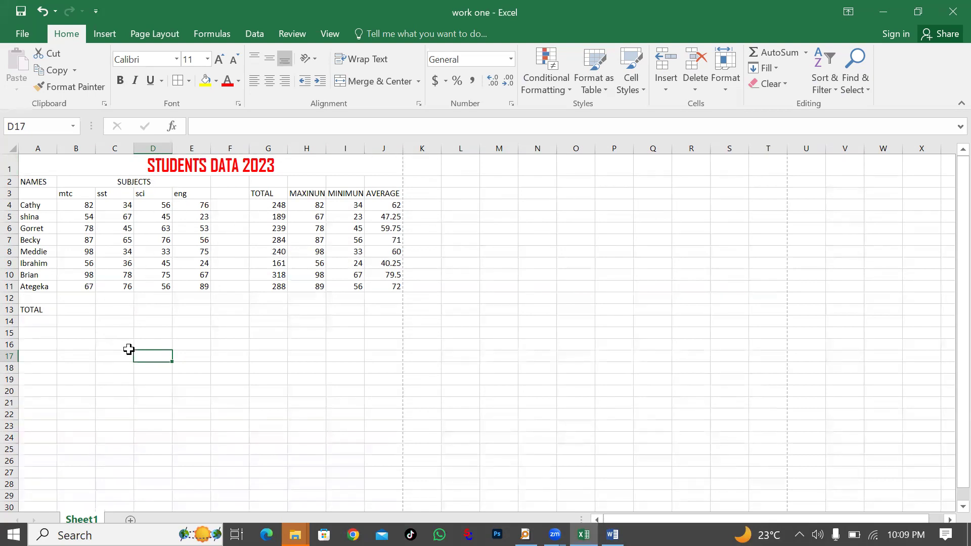
left_click(161, 323)
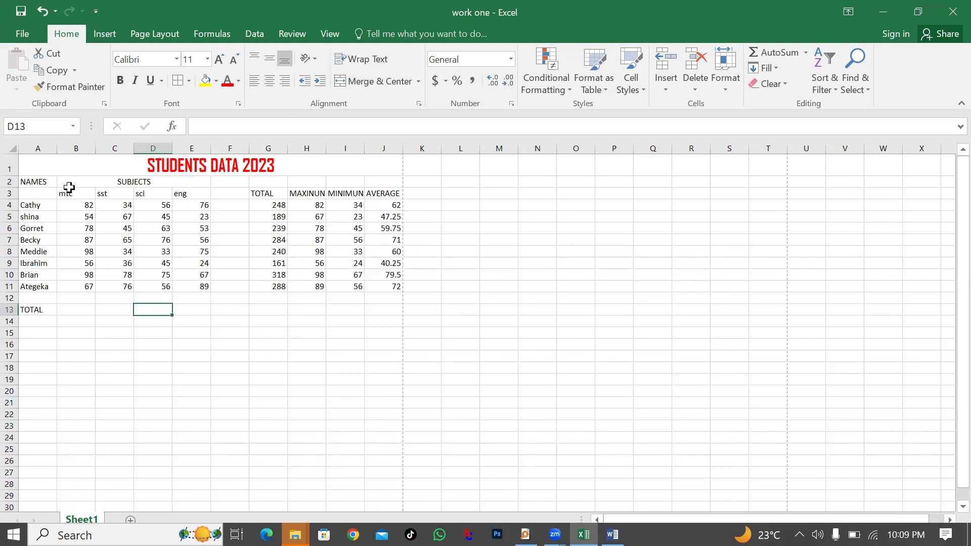
left_click(37, 181)
left_click(37, 193)
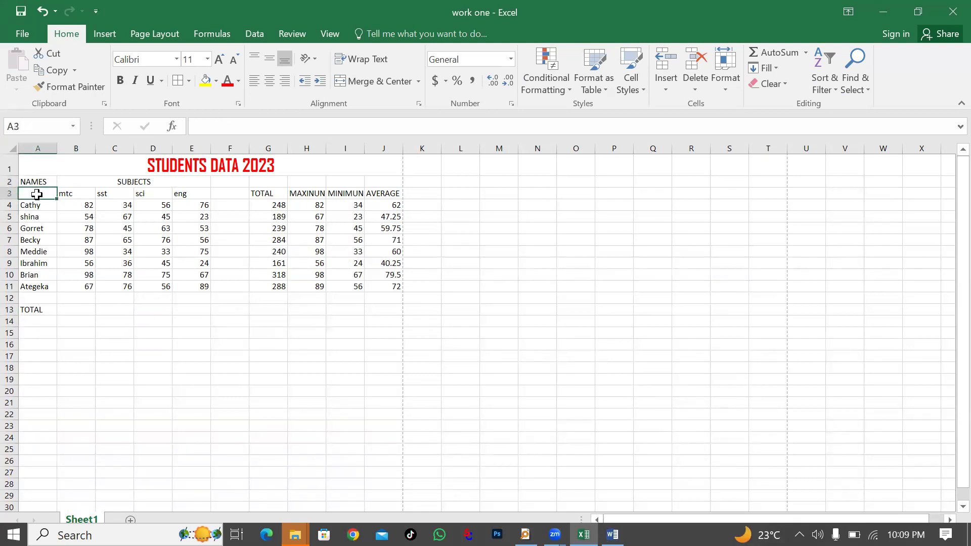
left_click(88, 204)
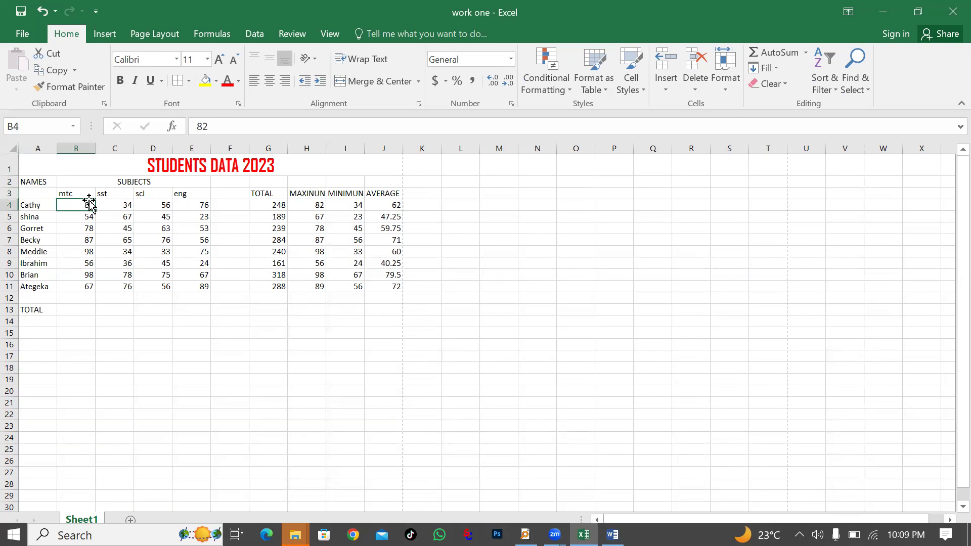
left_click(125, 228)
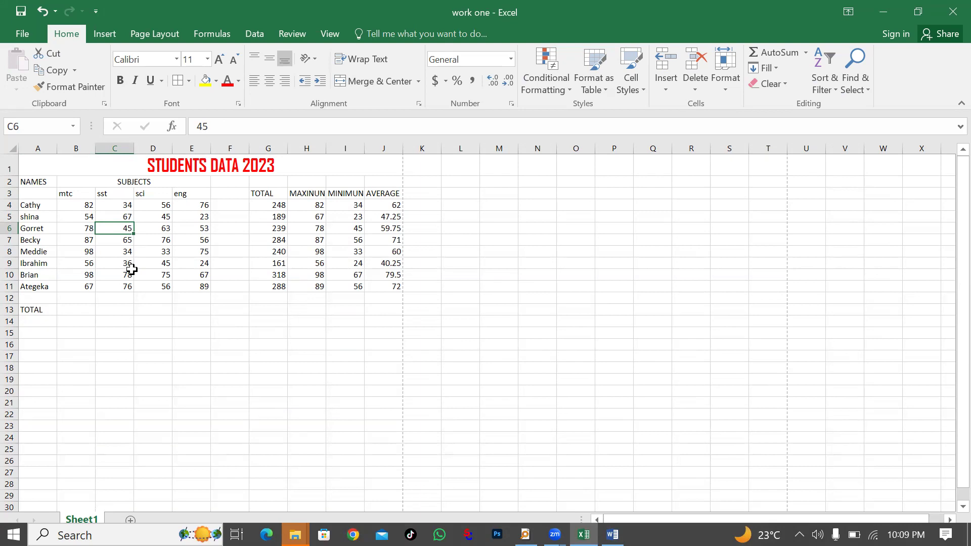
Insert a blank column before the NAMES column.
left_click(38, 148)
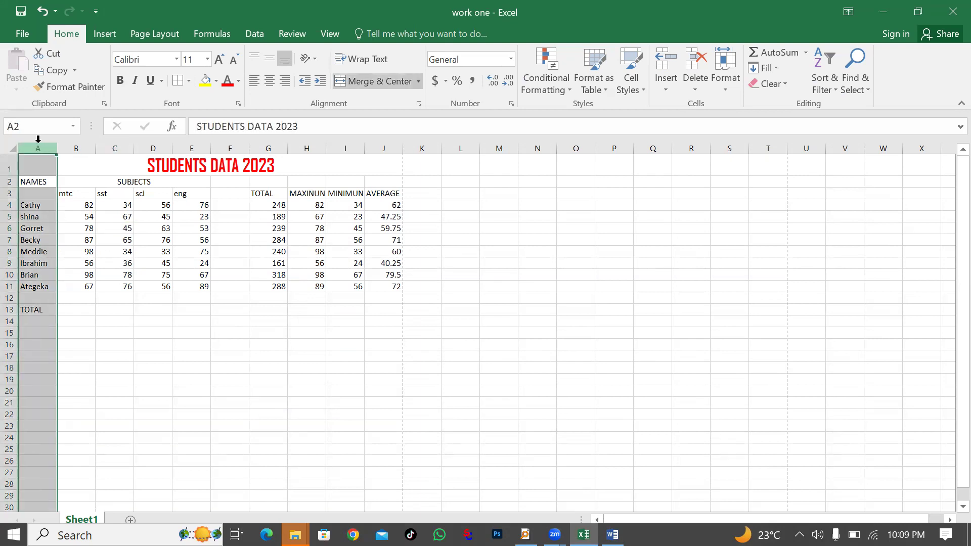
right_click(38, 143)
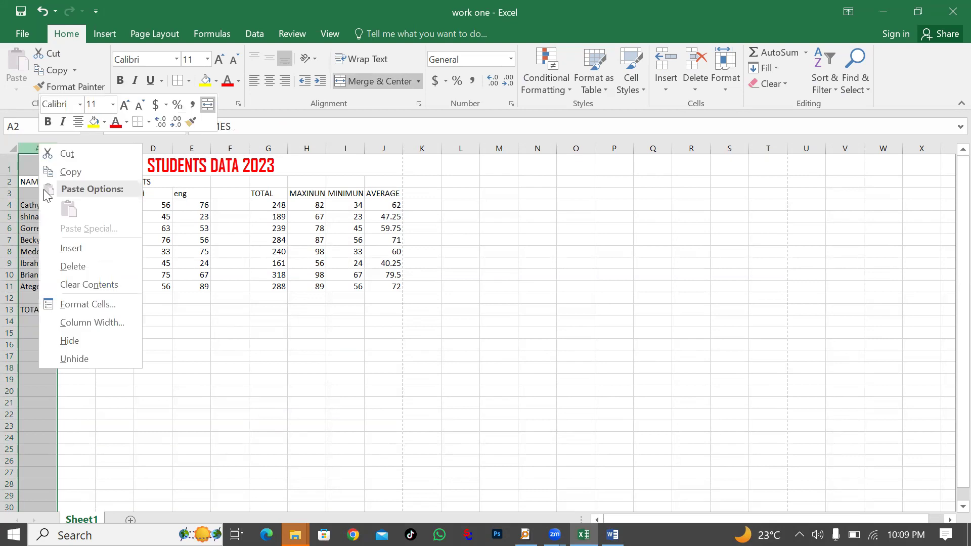
left_click(71, 248)
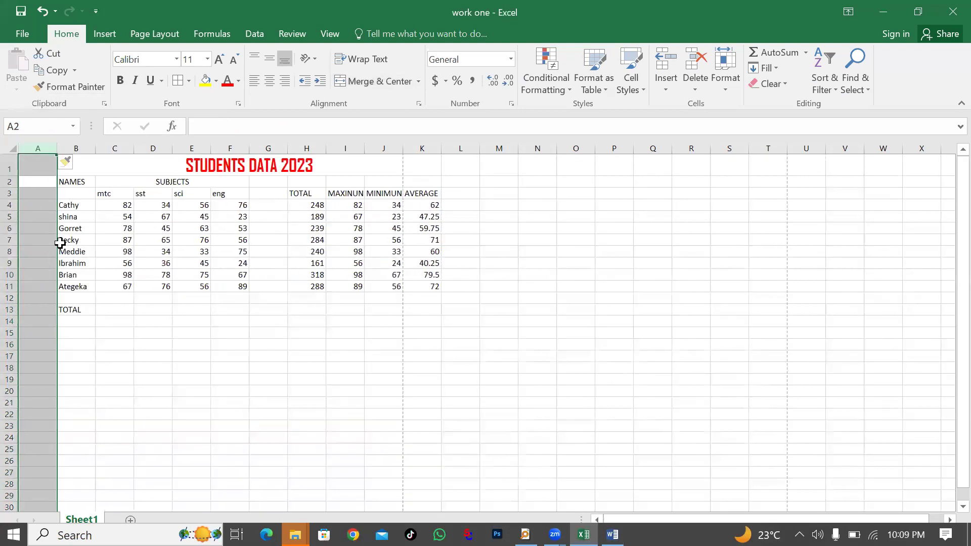
left_click(41, 204)
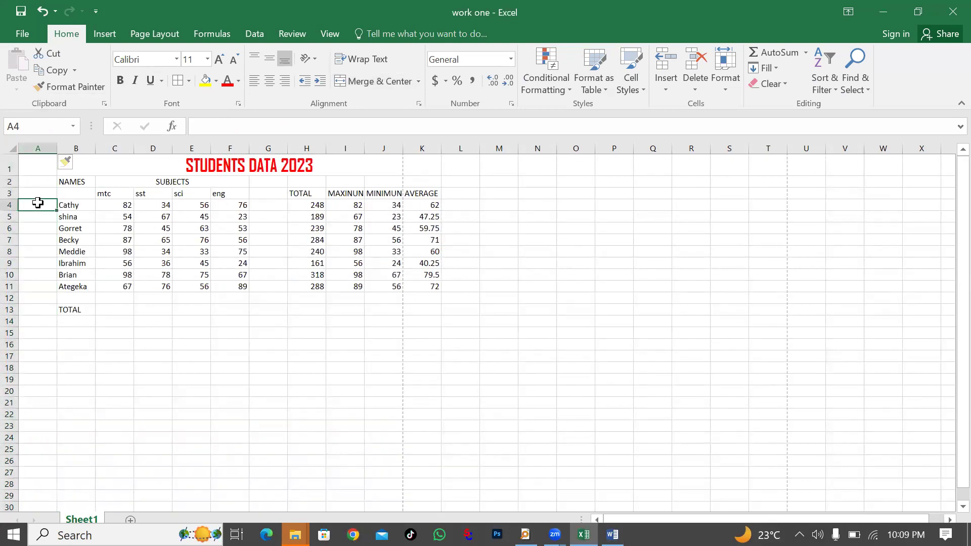
left_click_drag(39, 205, 39, 284)
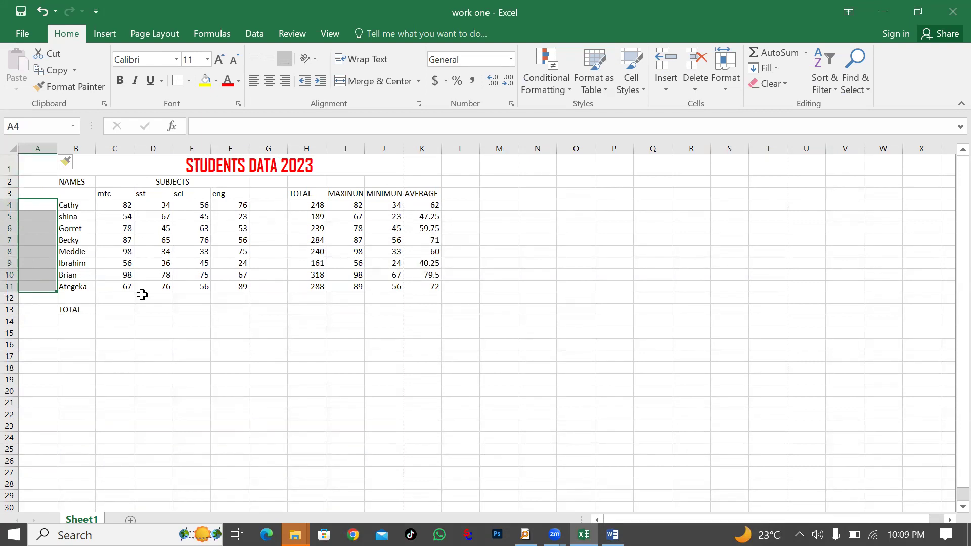
left_click(174, 327)
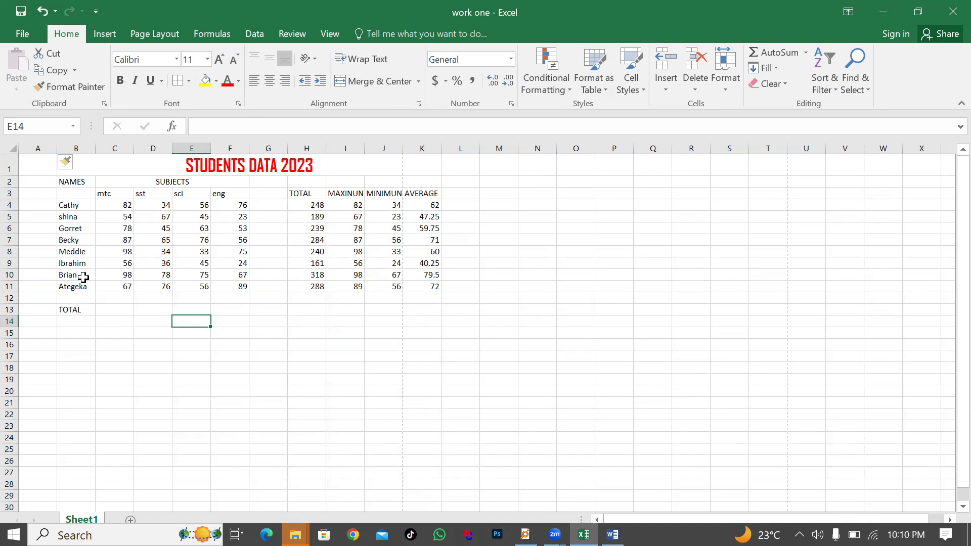
left_click(66, 260)
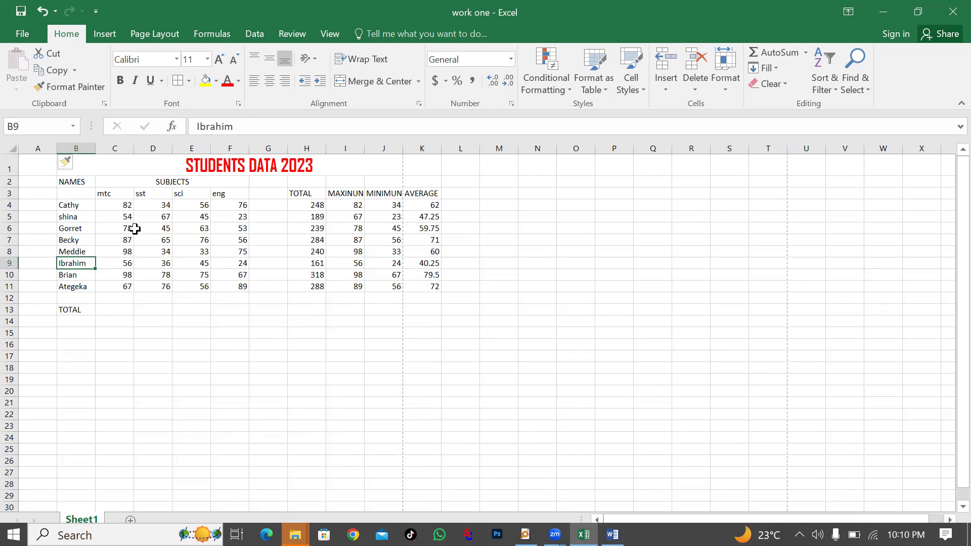
Check the sheet in print preview and undo the column insertion.
left_click(20, 25)
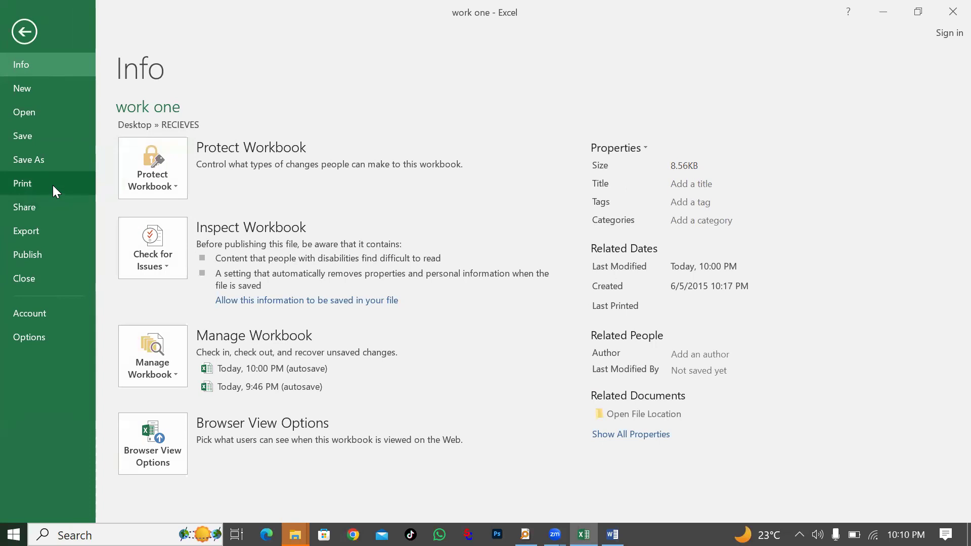
left_click(53, 185)
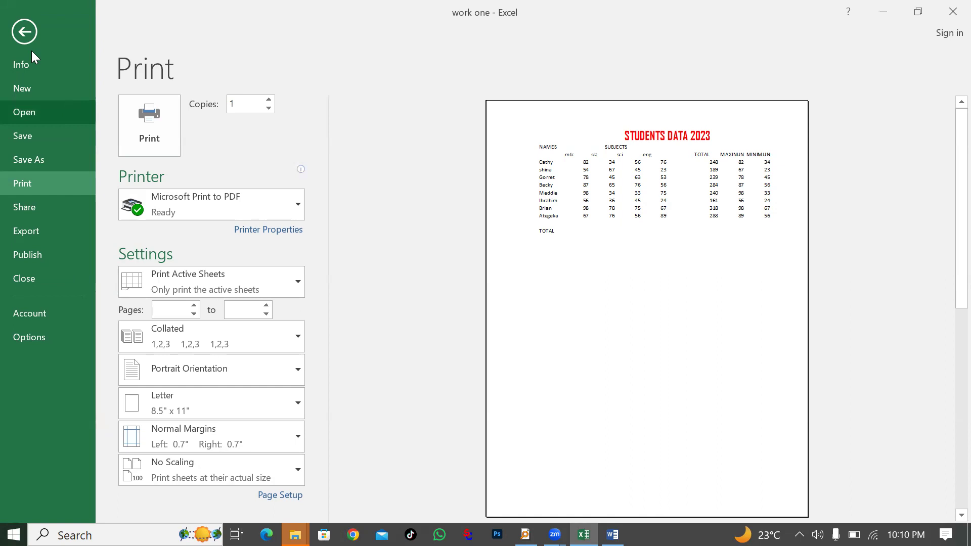
left_click(26, 27)
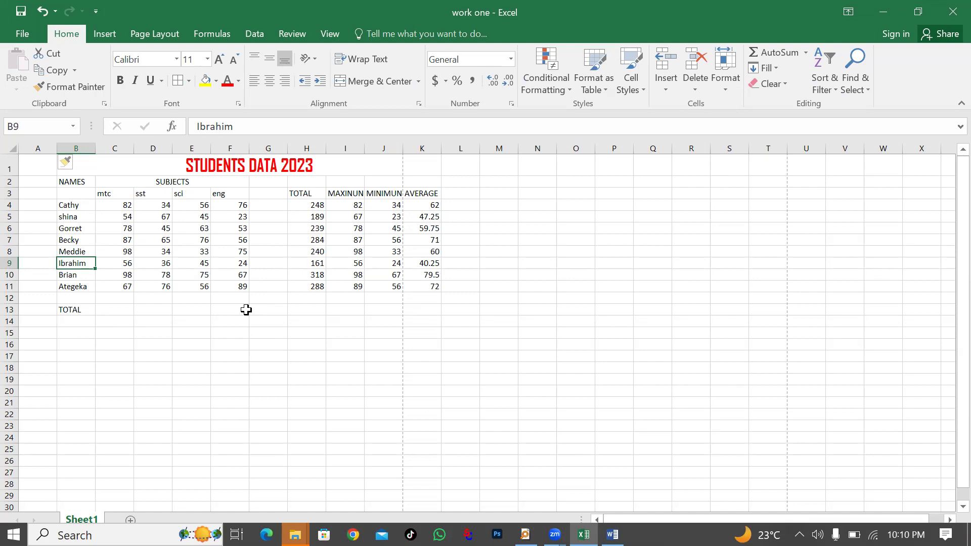
key("ctrl+z")
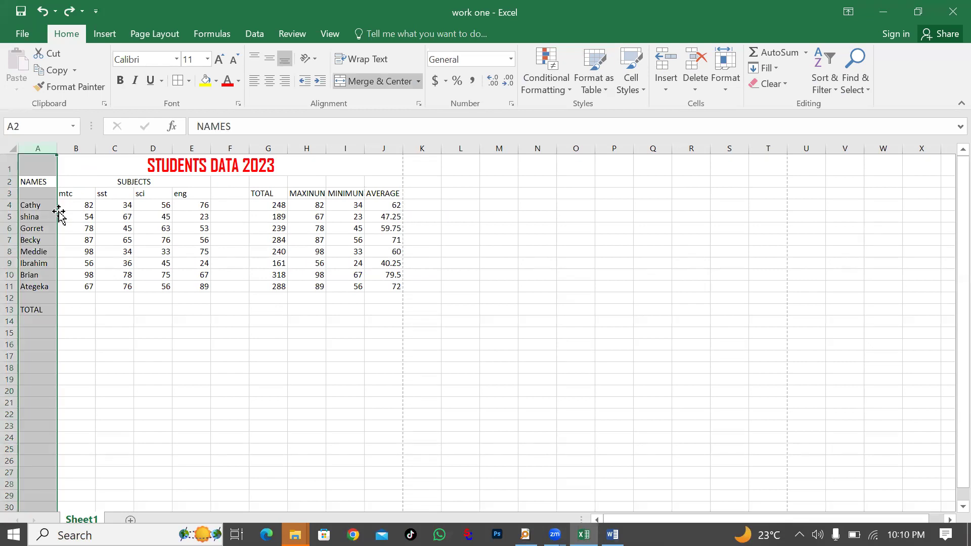
Apply All Borders to the whole students table, from the title row to the TOTAL row (A1:J13).
left_click(47, 172)
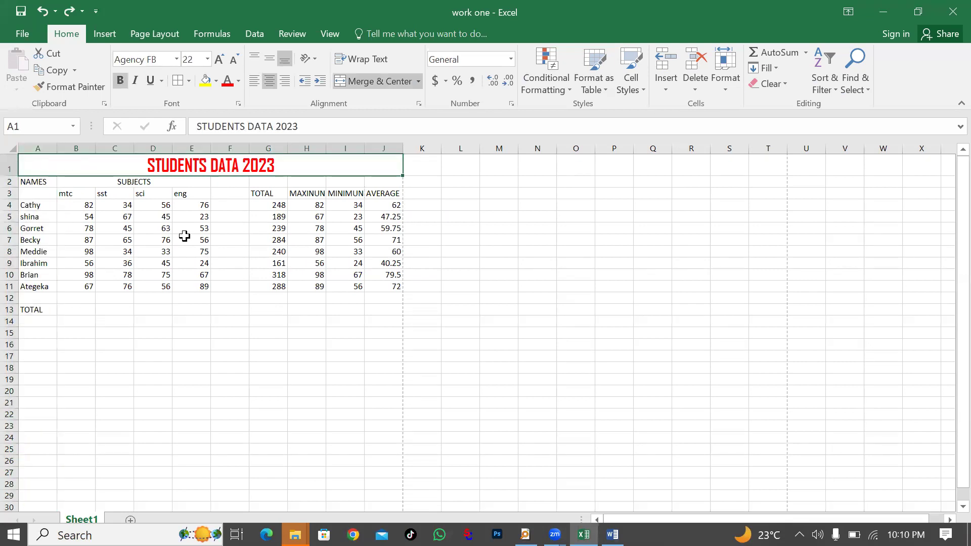
left_click(330, 313, "shift")
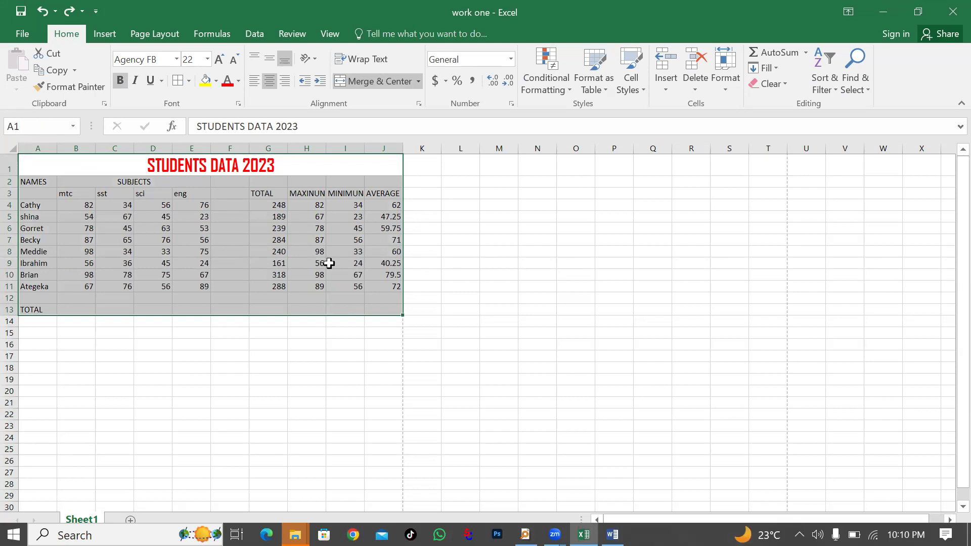
left_click(188, 80)
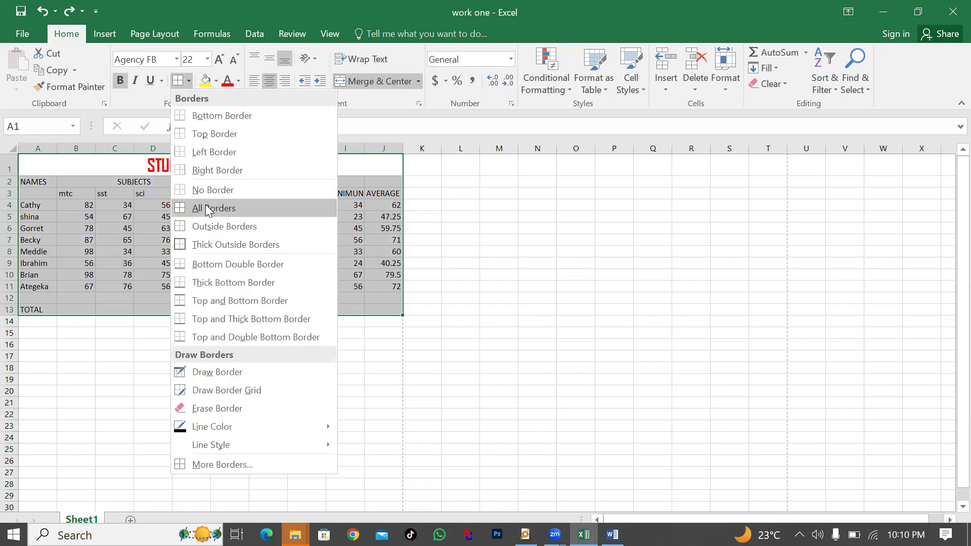
left_click(208, 208)
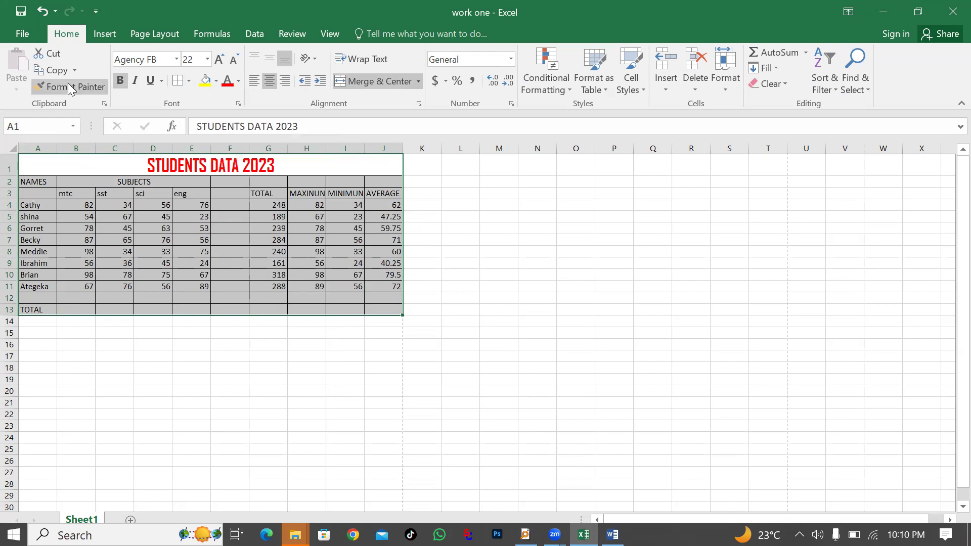
Examine the bordered students table in print preview and return to the worksheet.
left_click(30, 37)
left_click(57, 194)
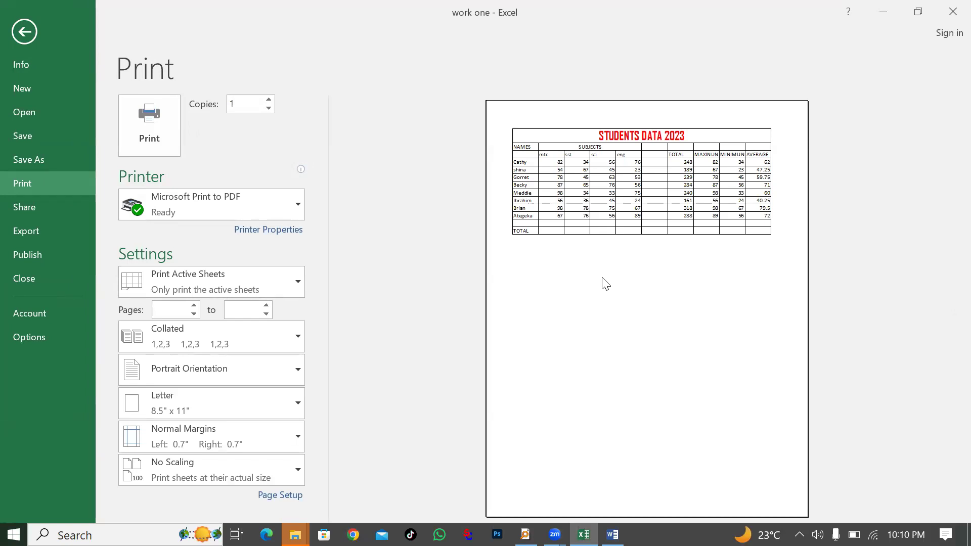
left_click(28, 41)
left_click(311, 412)
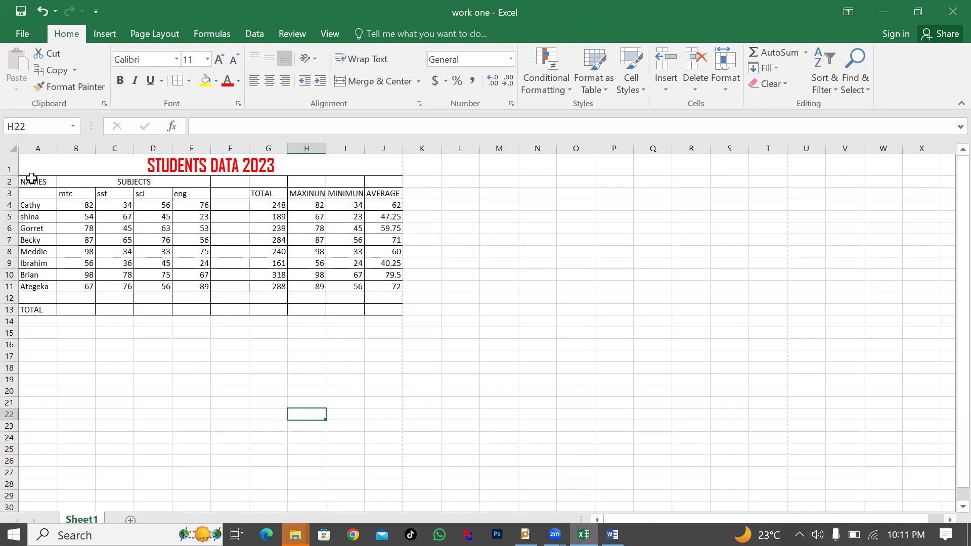
Copy the whole students table A1:J13 and add a new worksheet after Sheet1.
mouse_move(29, 166)
left_mouse_down()
mouse_move(210, 251)
mouse_move(218, 311)
left_mouse_up()
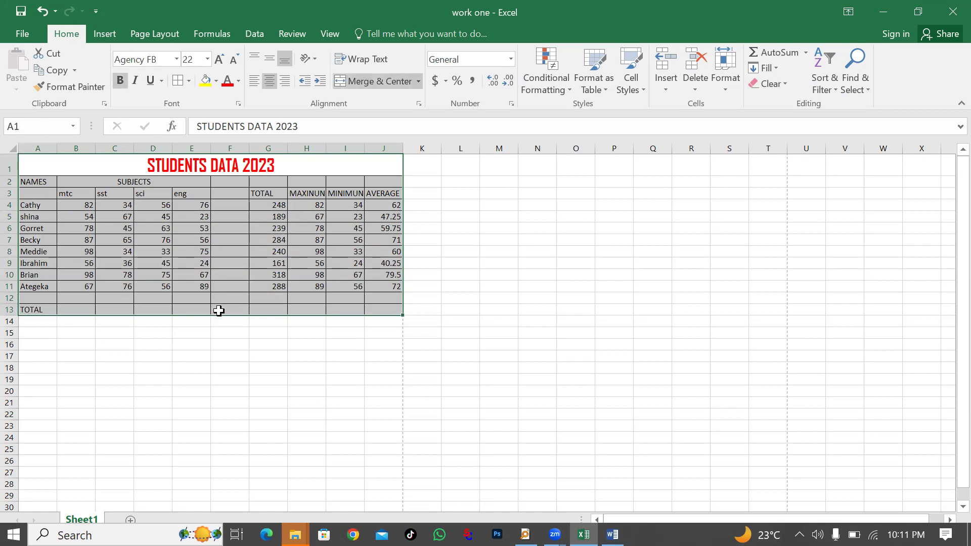
key("ctrl+c")
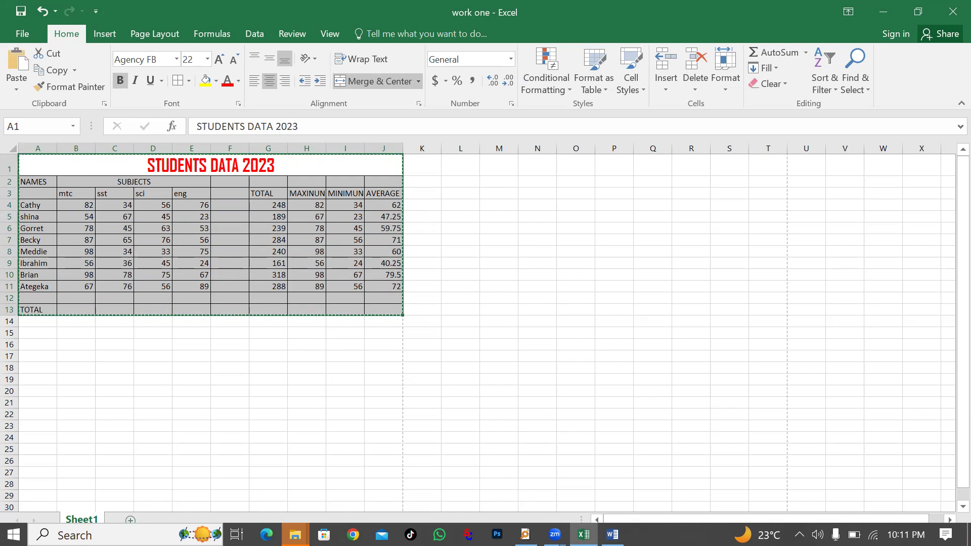
left_click(130, 520)
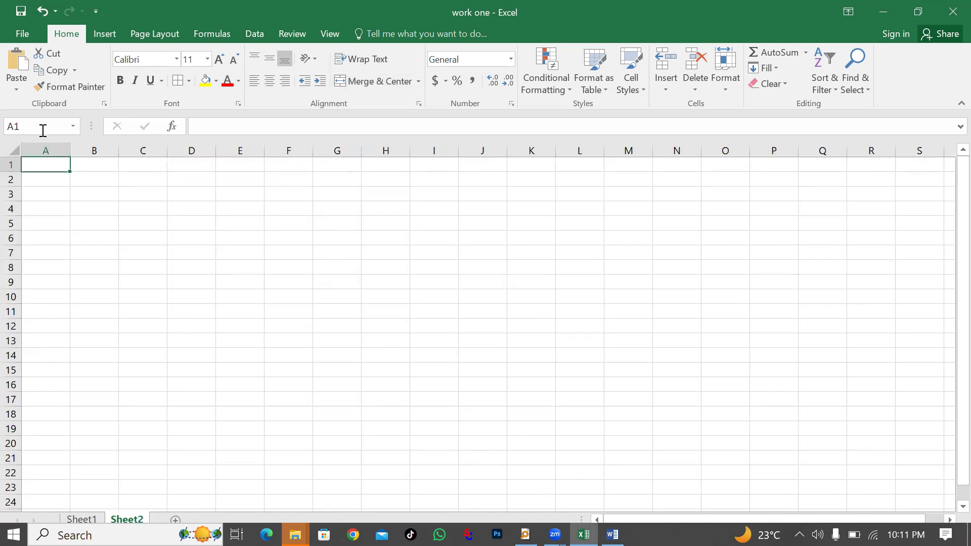
Paste the copied students table into Sheet2 from cell A1 using Paste Special with Transpose.
left_click(19, 91)
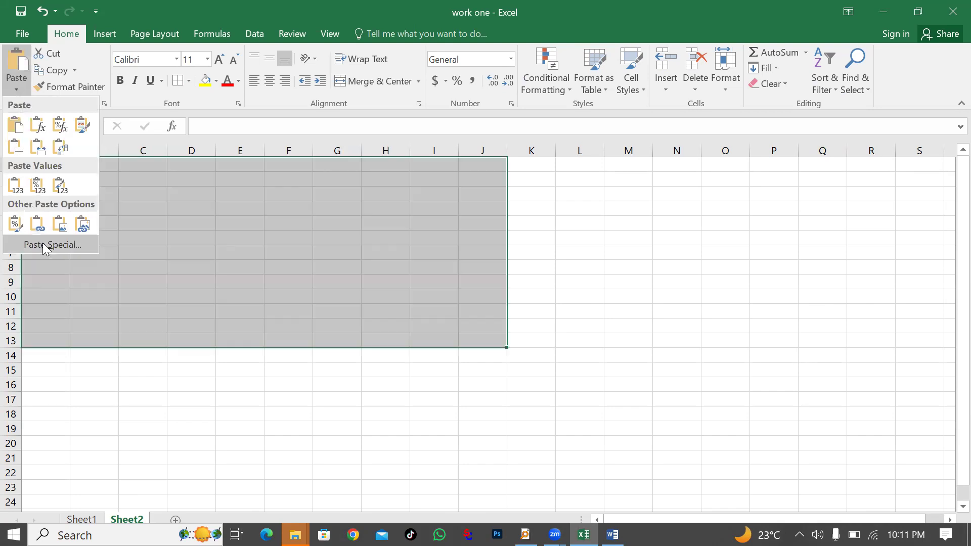
left_click(42, 243)
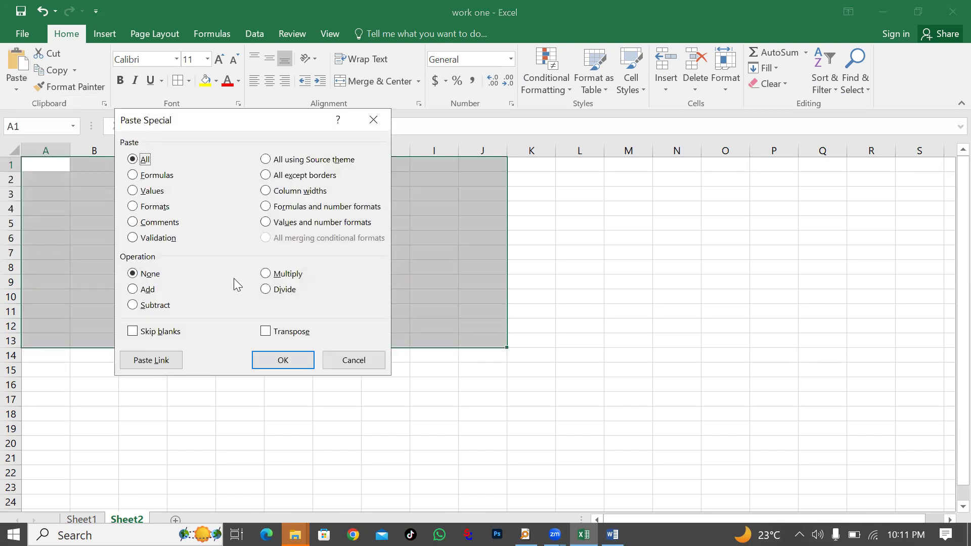
left_click(265, 331)
left_click(281, 363)
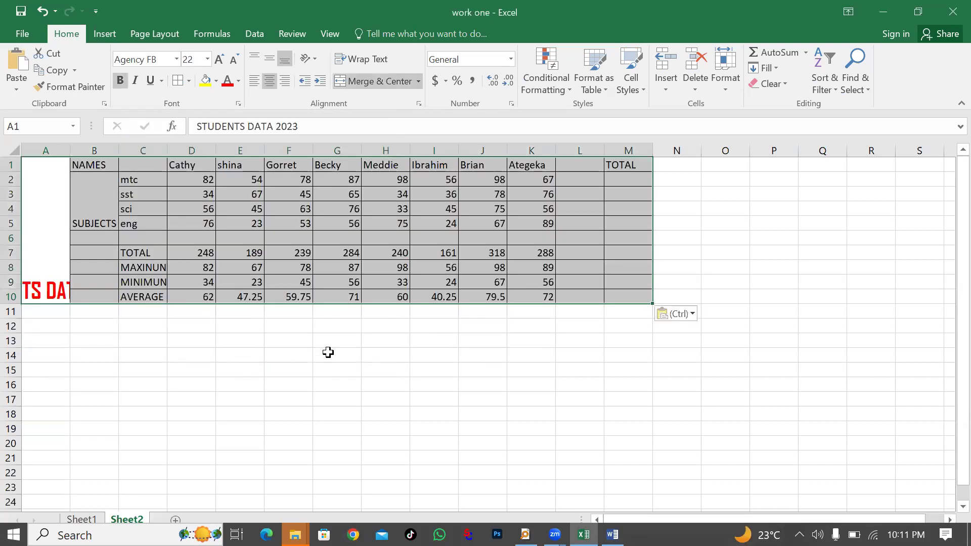
left_click(327, 352)
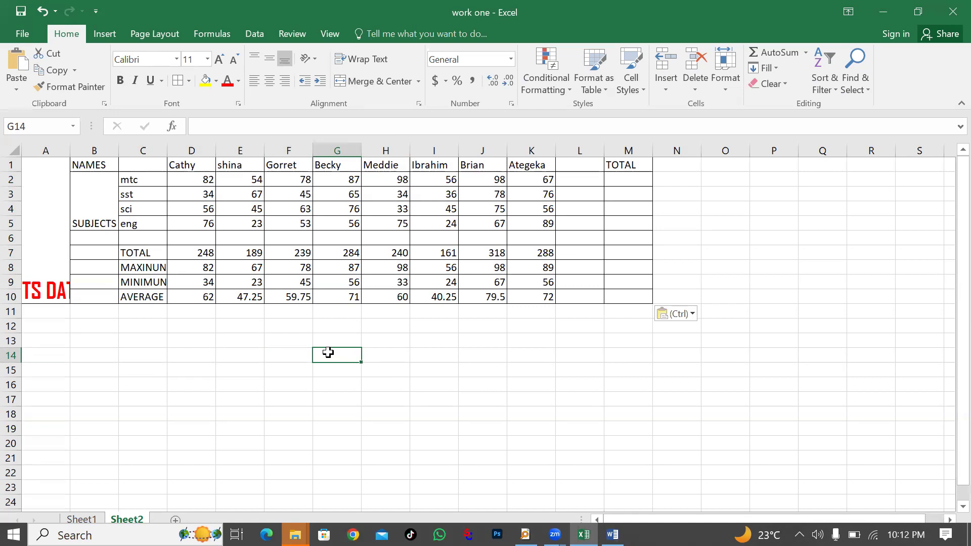
Undo the transposed paste and the table borders, and return to Sheet1.
key("ctrl+z")
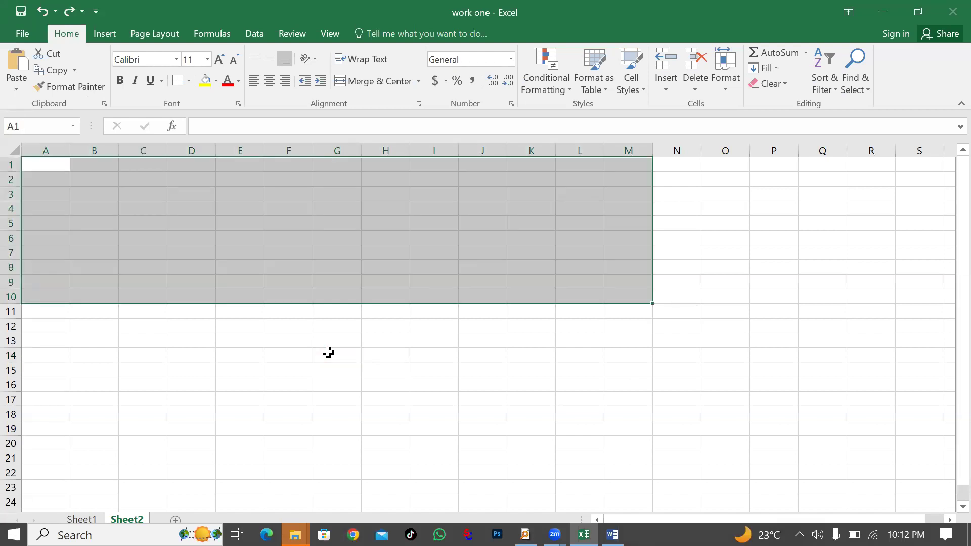
key("ctrl+Page_Up")
left_click(507, 309)
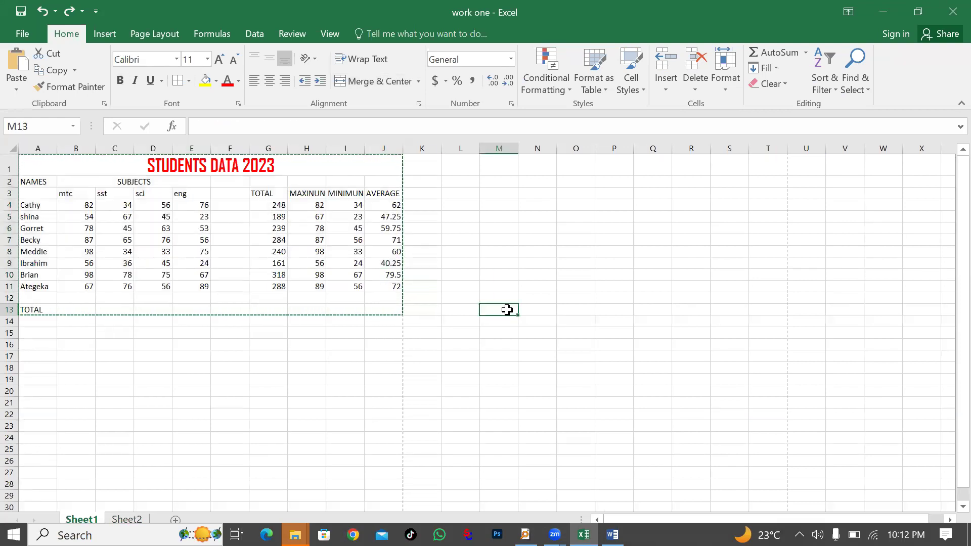
left_click(356, 347)
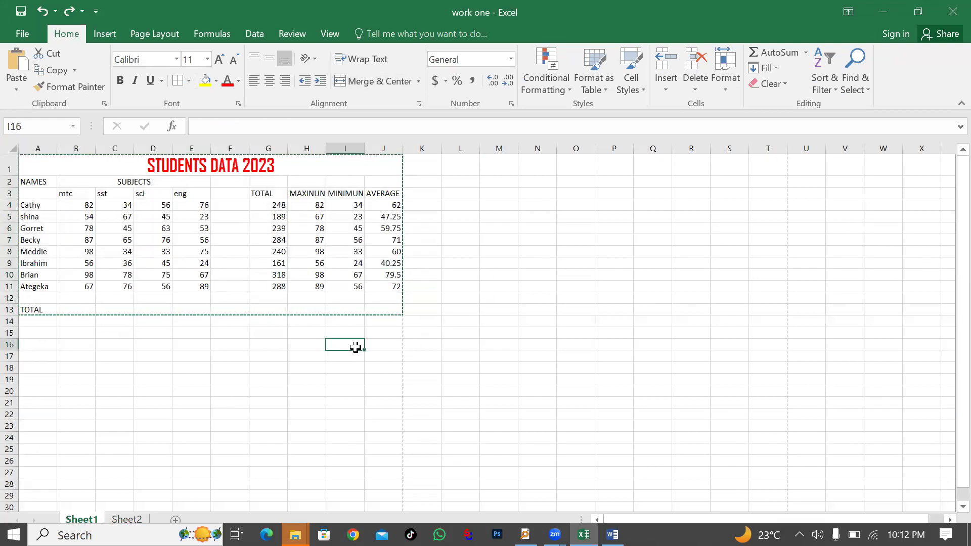
double_click(357, 299)
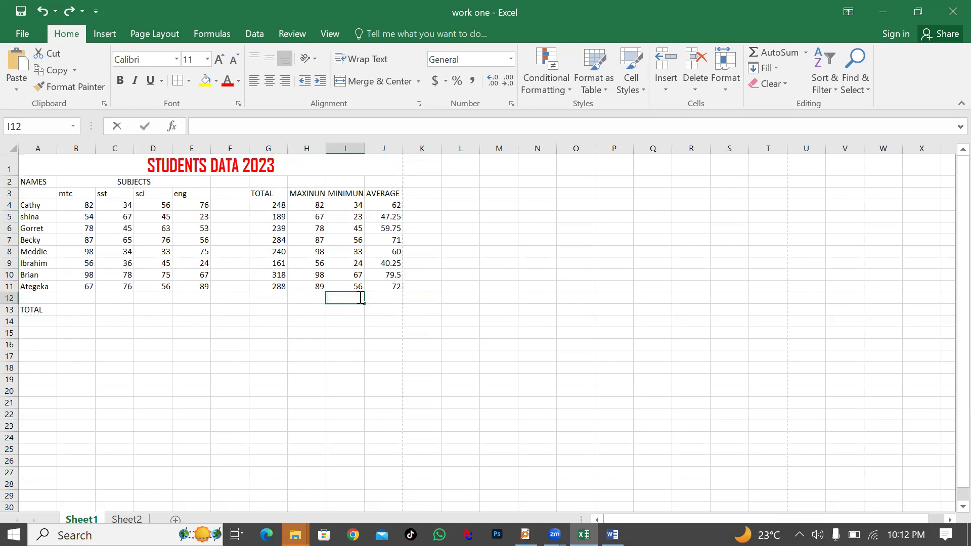
left_click(350, 249)
left_click(421, 229)
left_click_drag(388, 173, 379, 282)
left_click(322, 367)
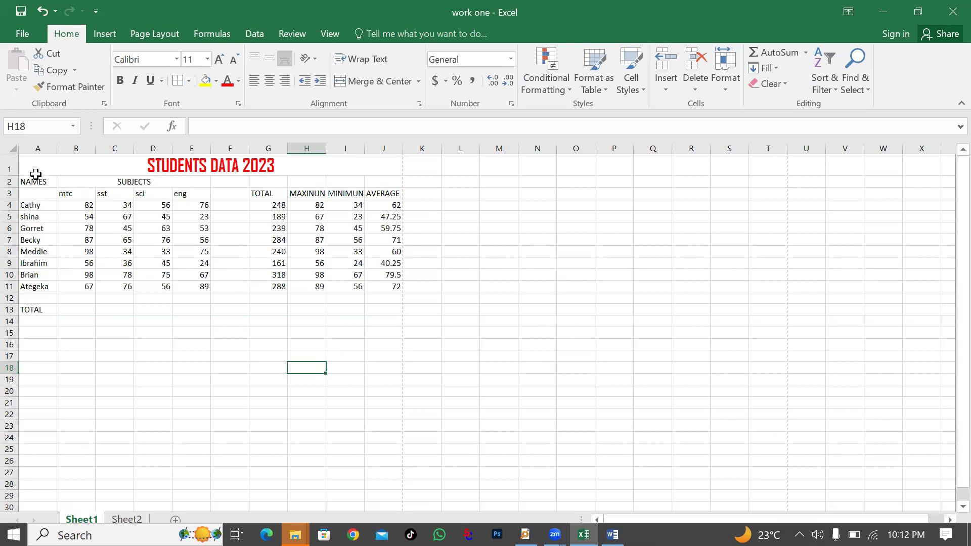
Insert a 2-D clustered column chart from the names in A2:A11 and the averages in J3:J11.
left_click_drag(35, 185, 40, 282)
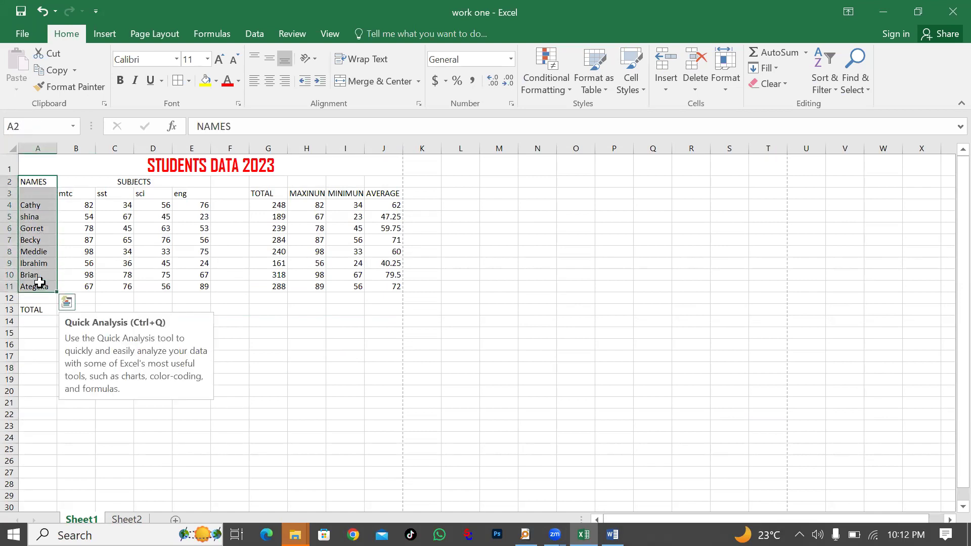
left_click_drag(376, 192, 388, 286, "ctrl")
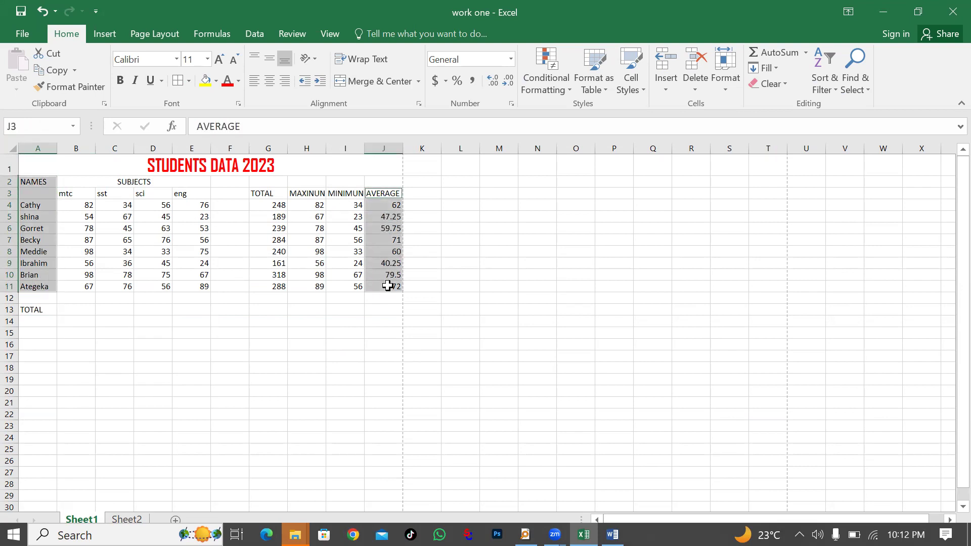
left_click(110, 34)
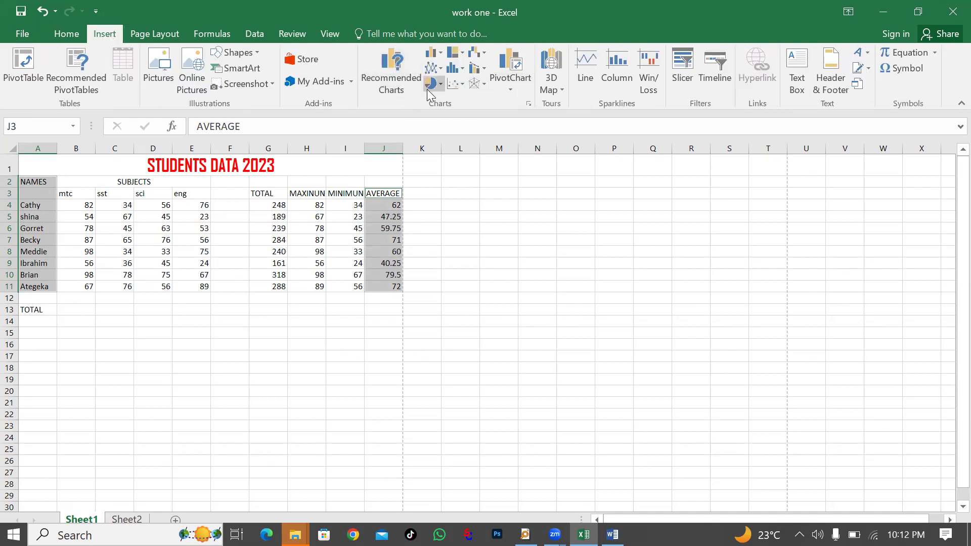
left_click(434, 52)
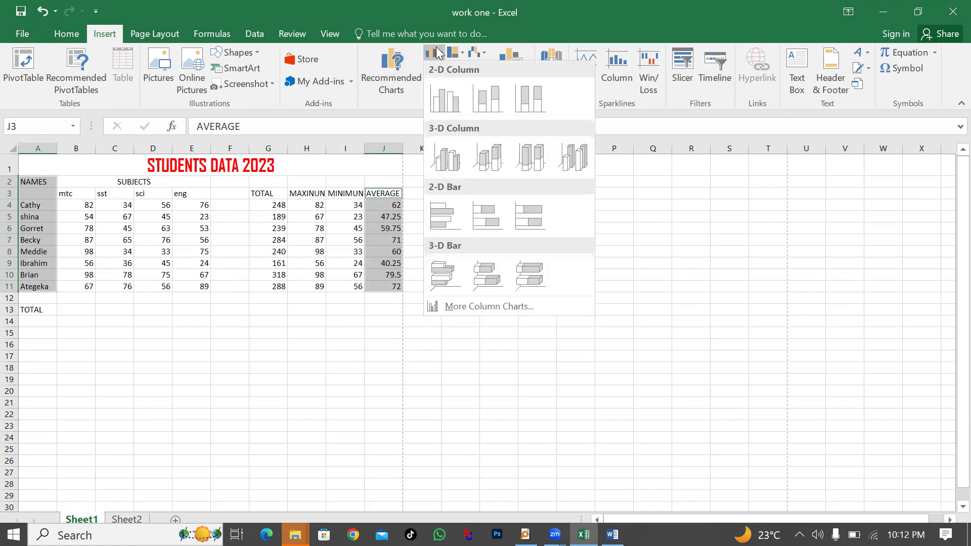
left_click(448, 105)
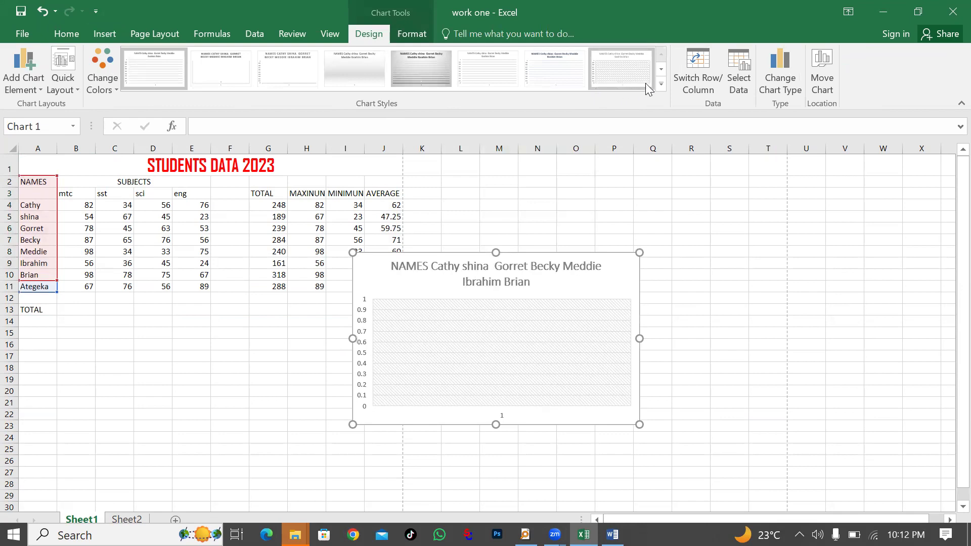
Browse the available styles and chart title options for the new column chart.
left_click(662, 86)
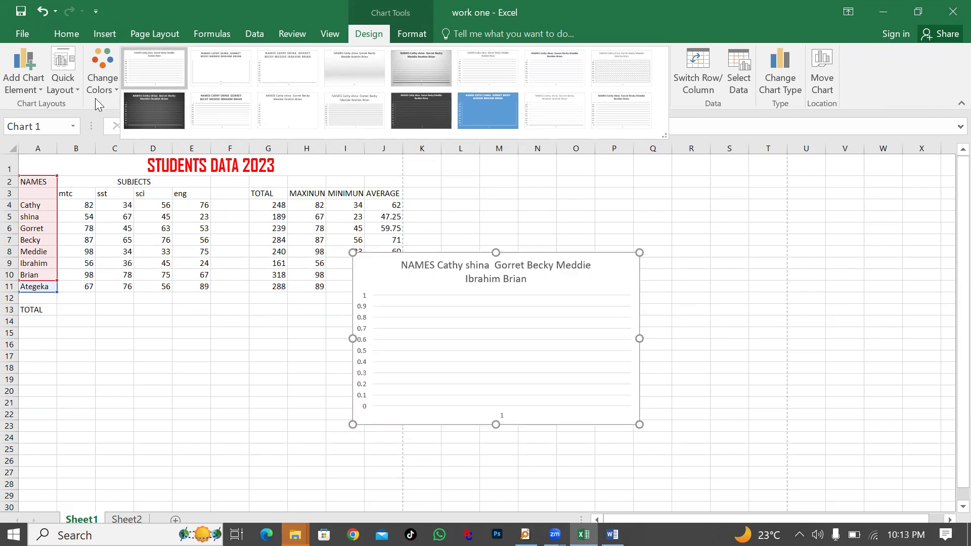
left_click(39, 90)
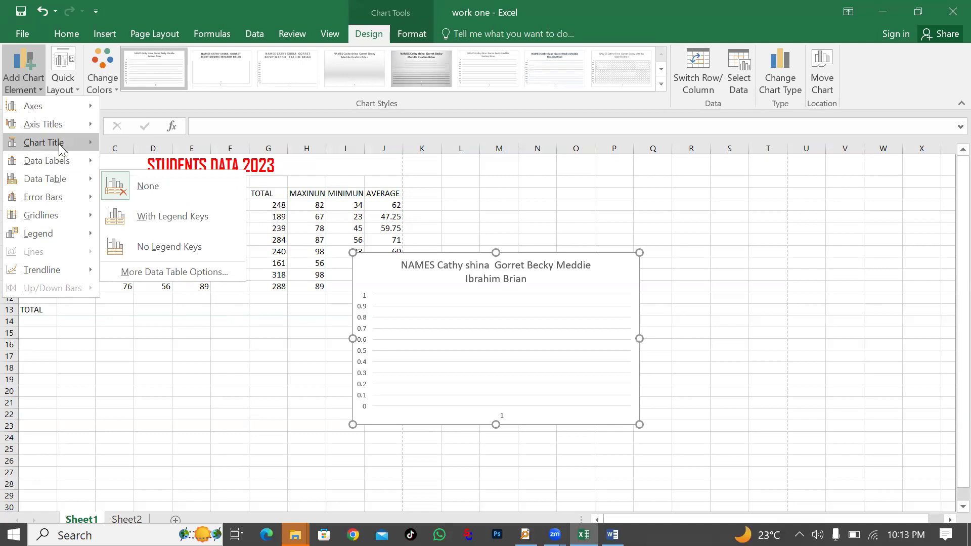
mouse_move(59, 145)
left_click(136, 180)
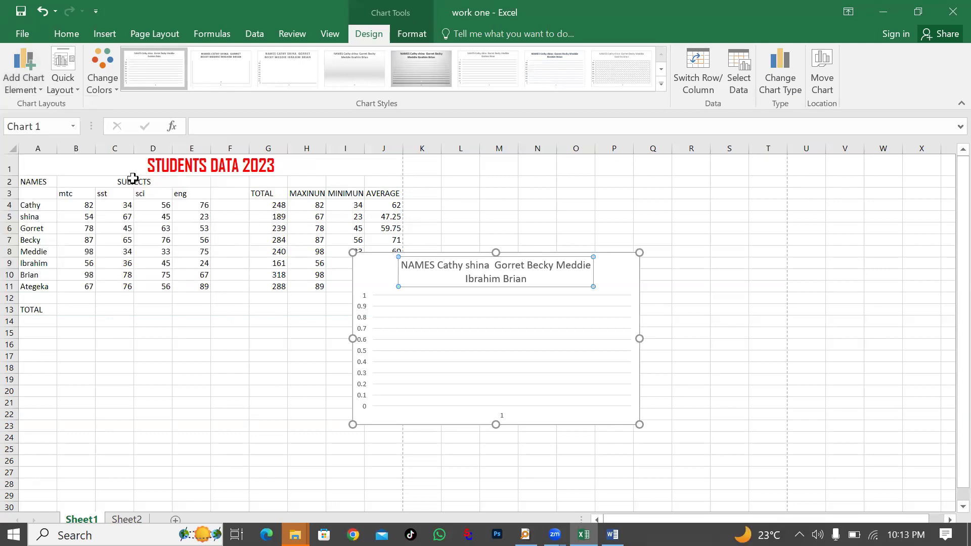
Delete the column chart and undo the clearing of the names and average cells.
left_click(641, 278)
key("Delete")
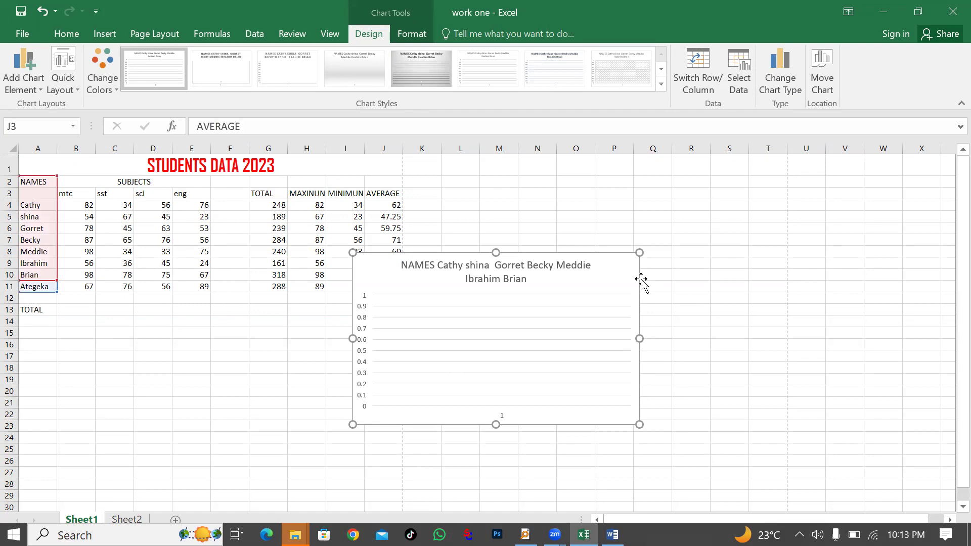
key("Delete")
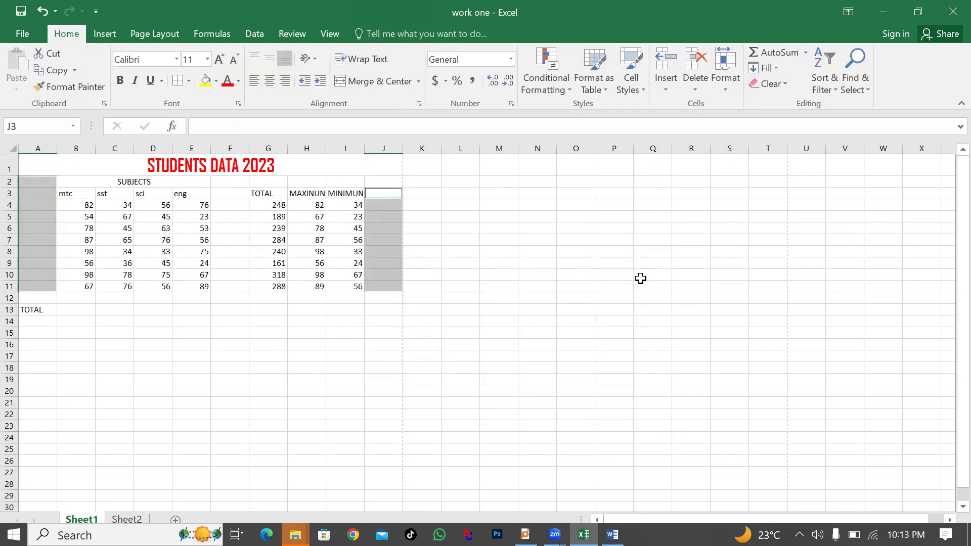
key("ctrl+z")
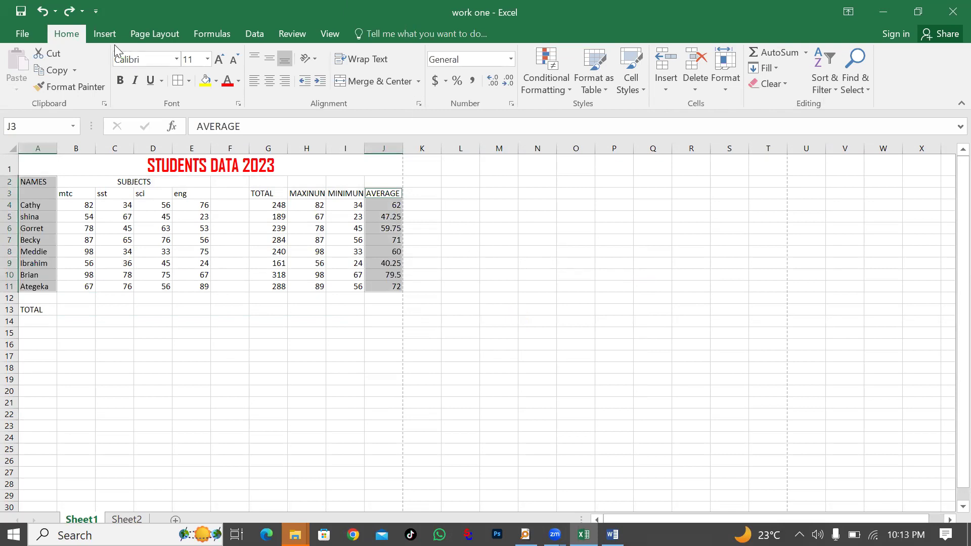
Browse the statistic, pie, 3D Map and PivotChart options for the selected names and averages.
left_click(103, 35)
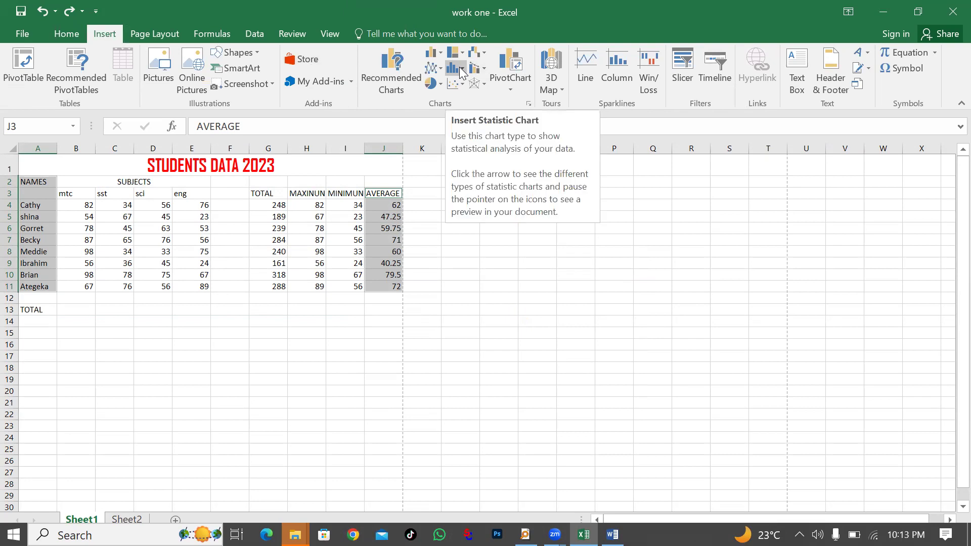
left_click(461, 69)
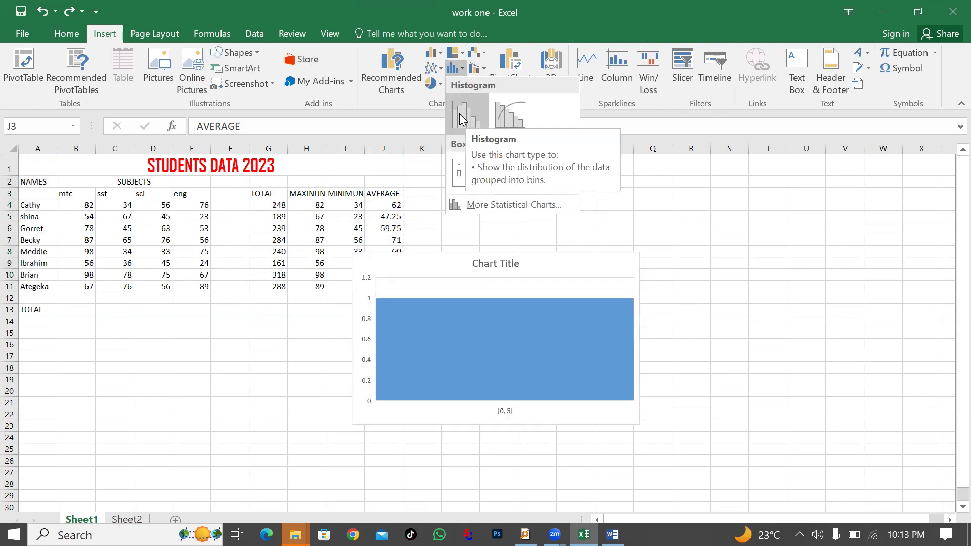
left_click(441, 84)
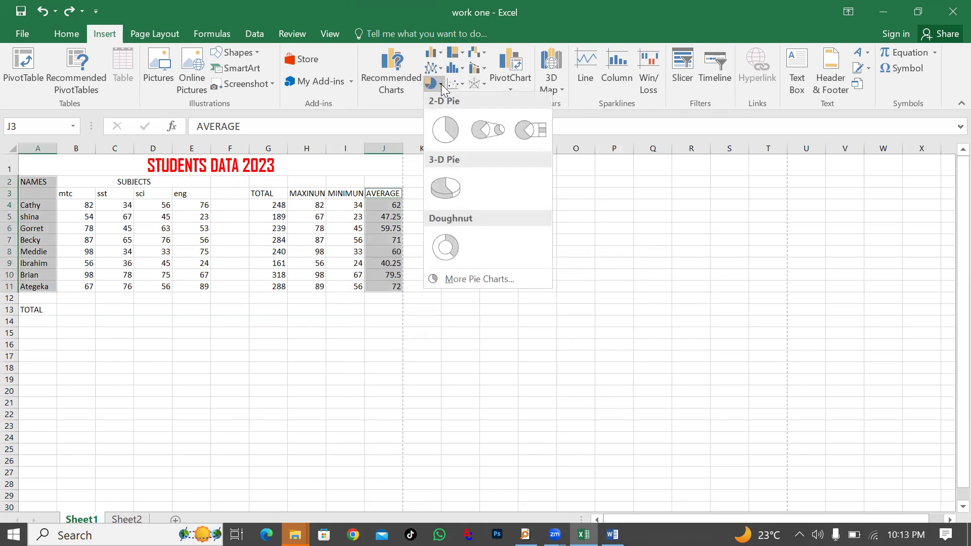
left_click(399, 99)
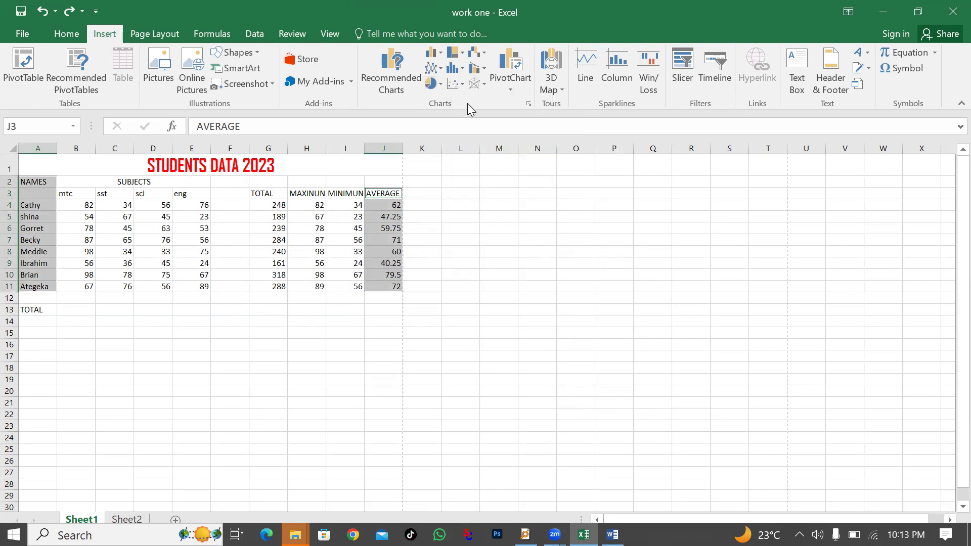
left_click(563, 87)
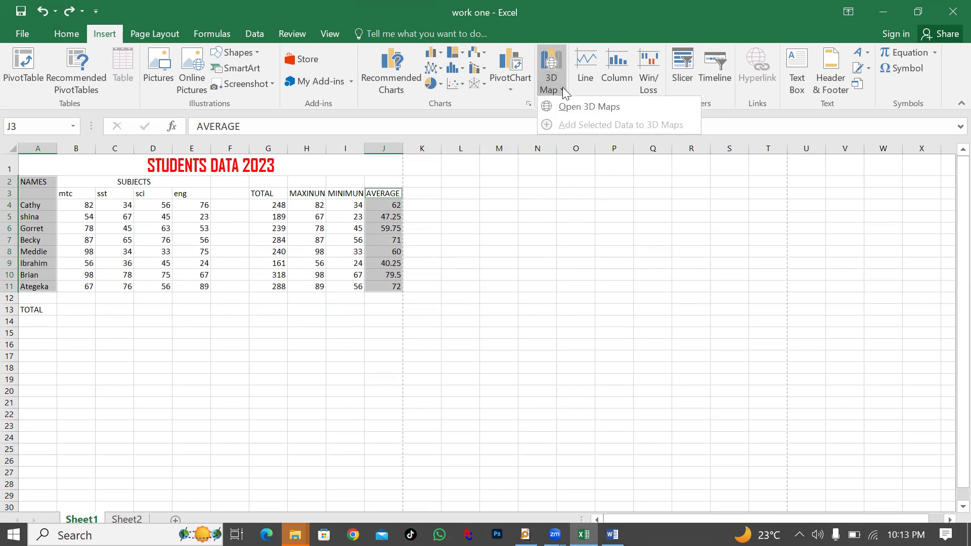
left_click(510, 89)
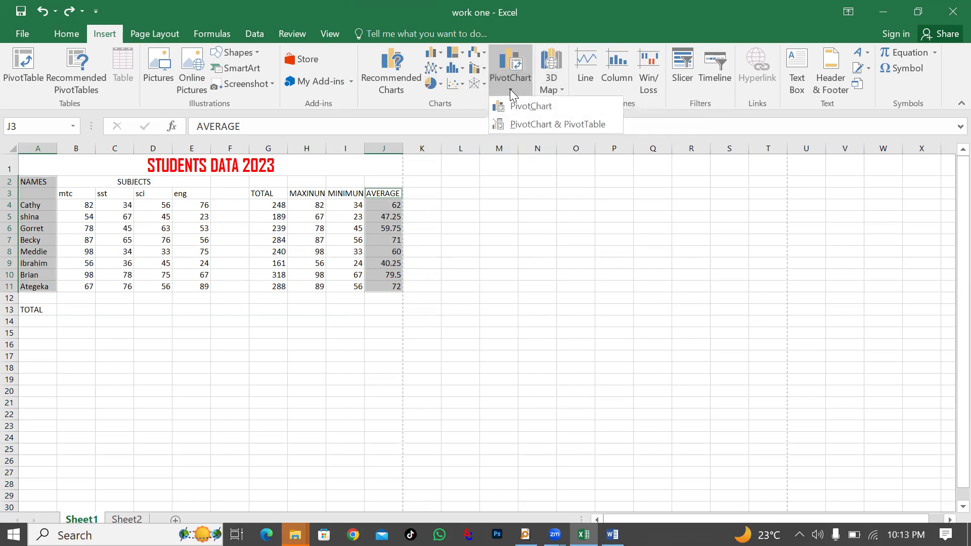
left_click(462, 101)
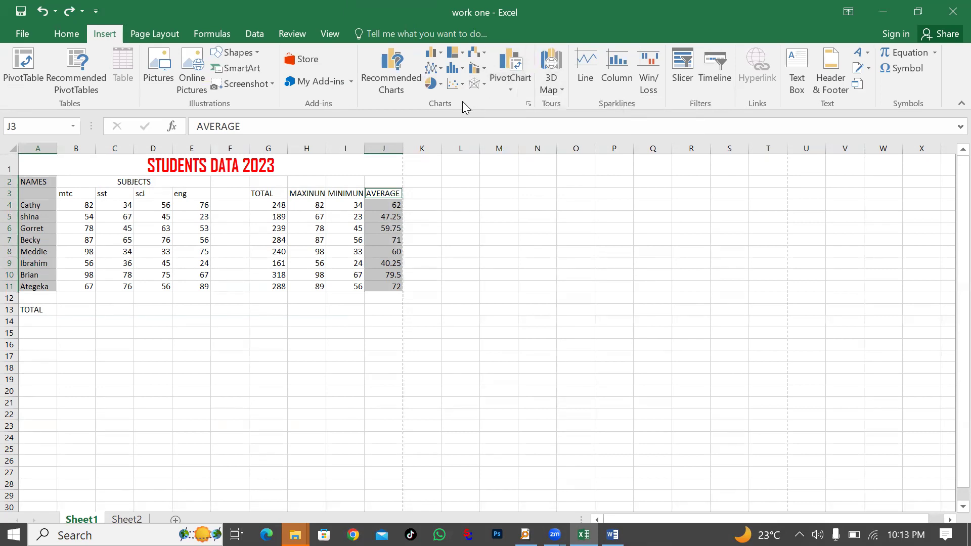
left_click(68, 35)
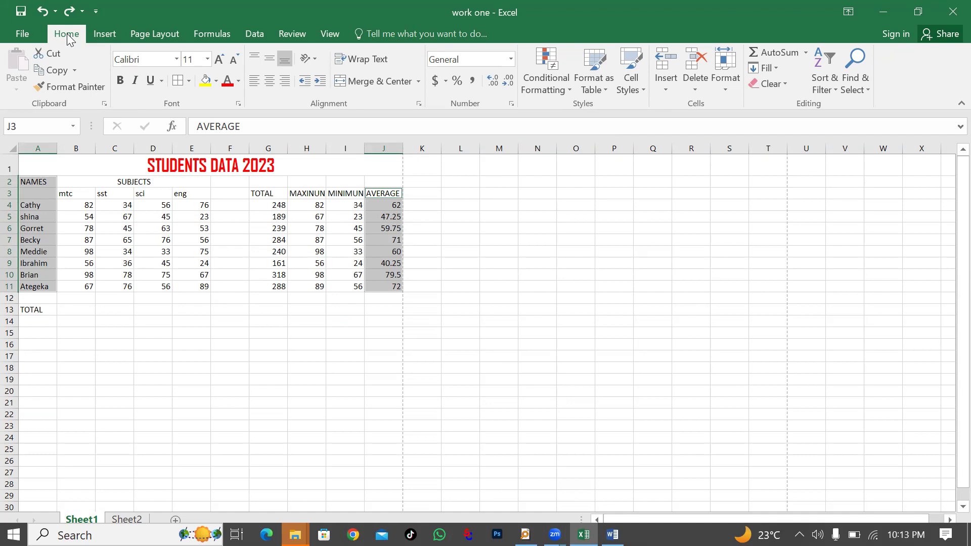
left_click(251, 37)
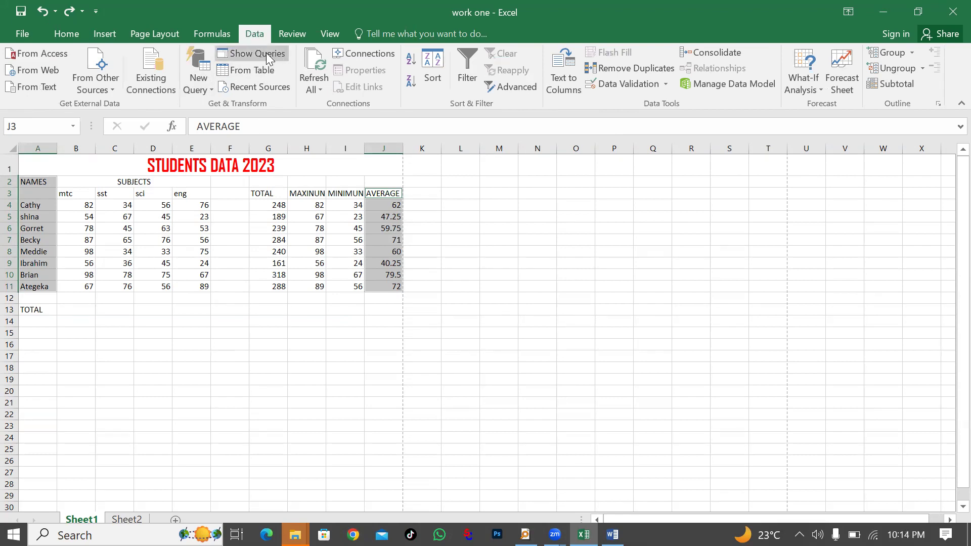
left_click(224, 34)
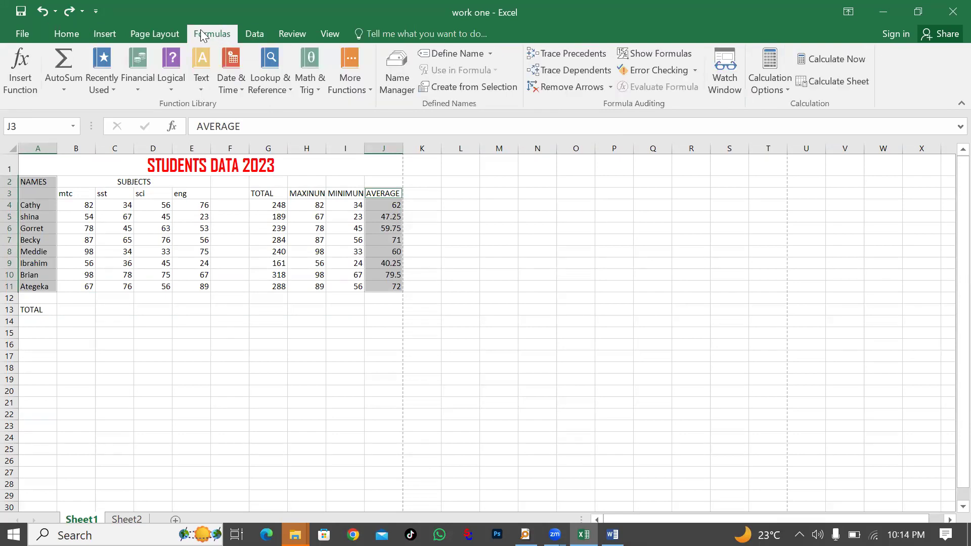
left_click(174, 36)
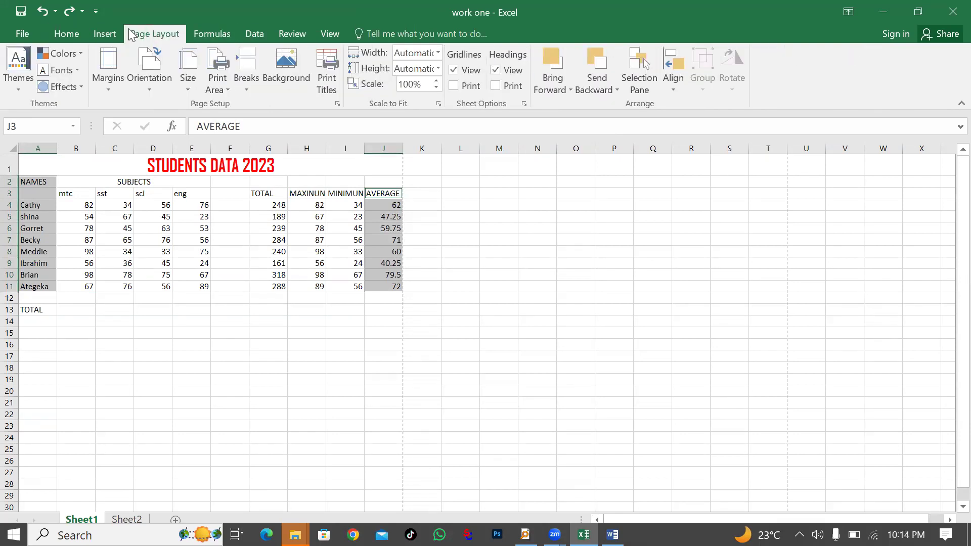
left_click(112, 31)
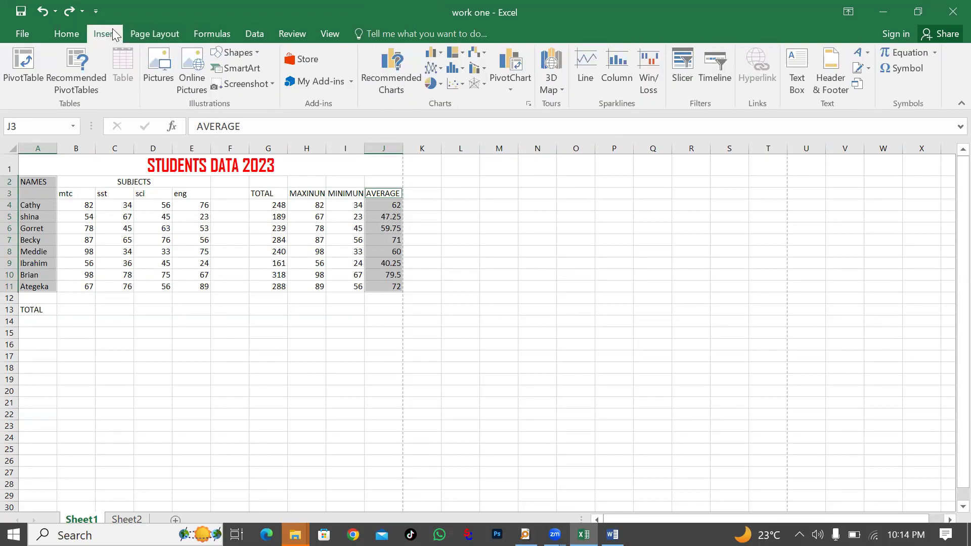
left_click(78, 40)
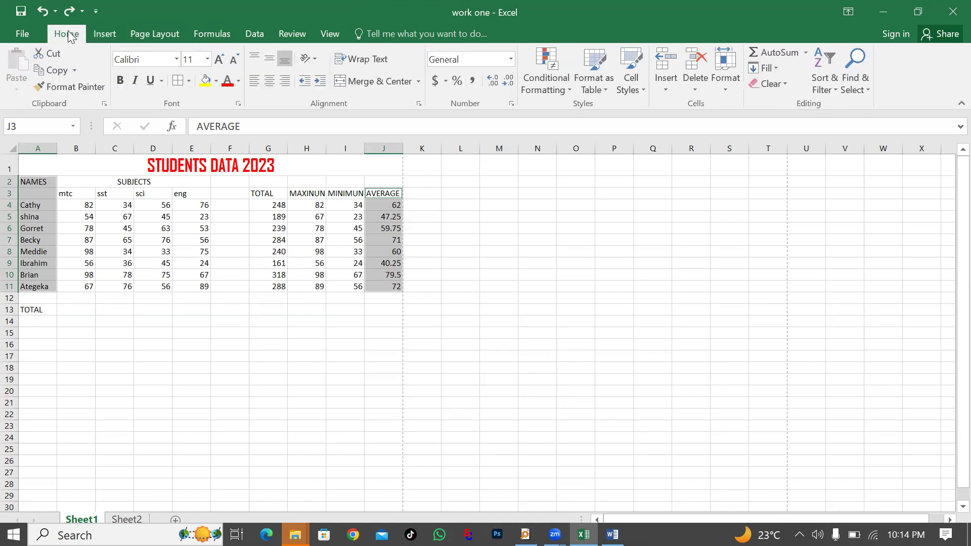
left_click(114, 32)
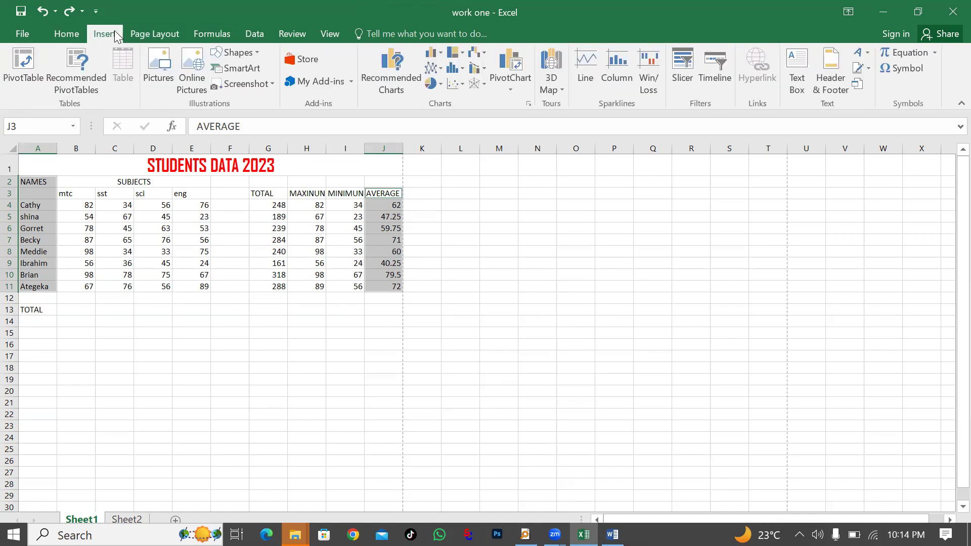
left_click(141, 33)
left_click(99, 33)
left_click(71, 38)
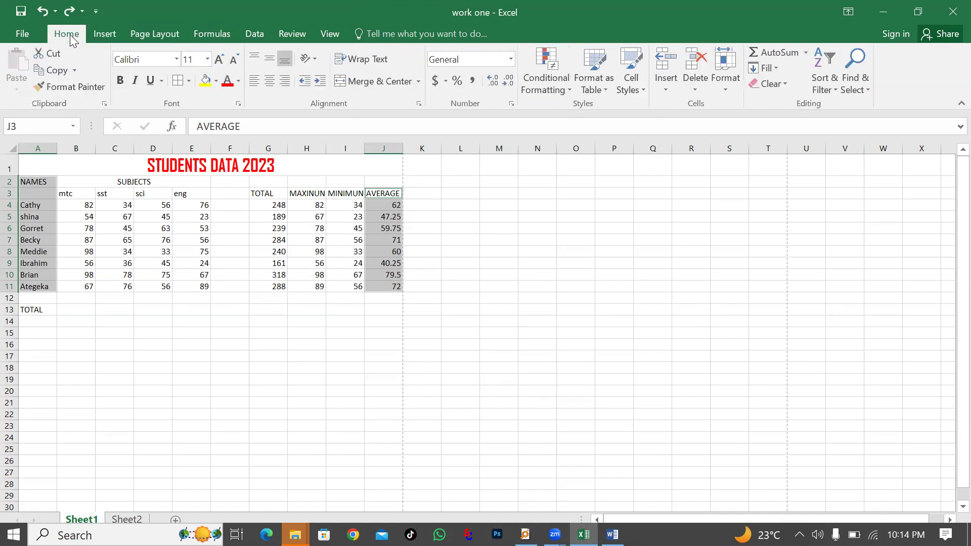
left_click(250, 299)
left_click(329, 263)
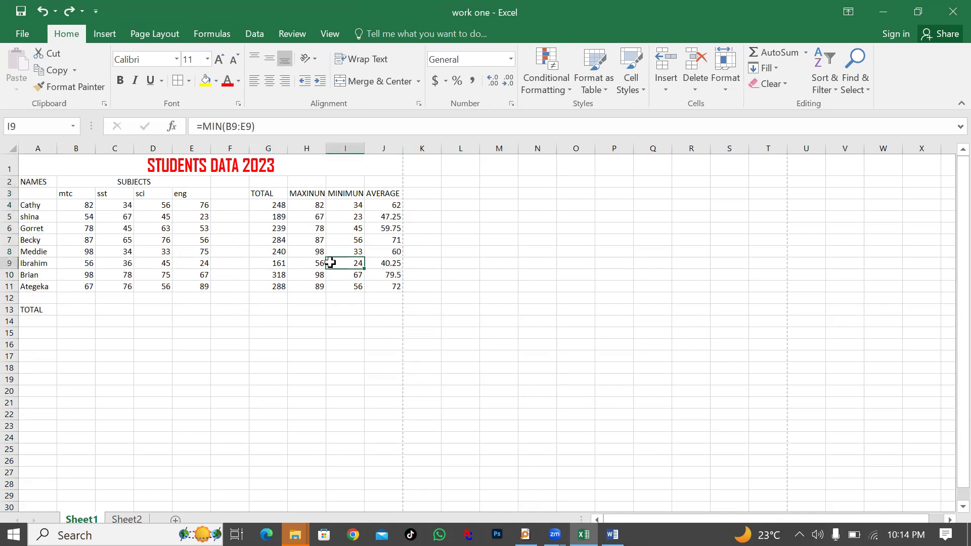
left_click(317, 287)
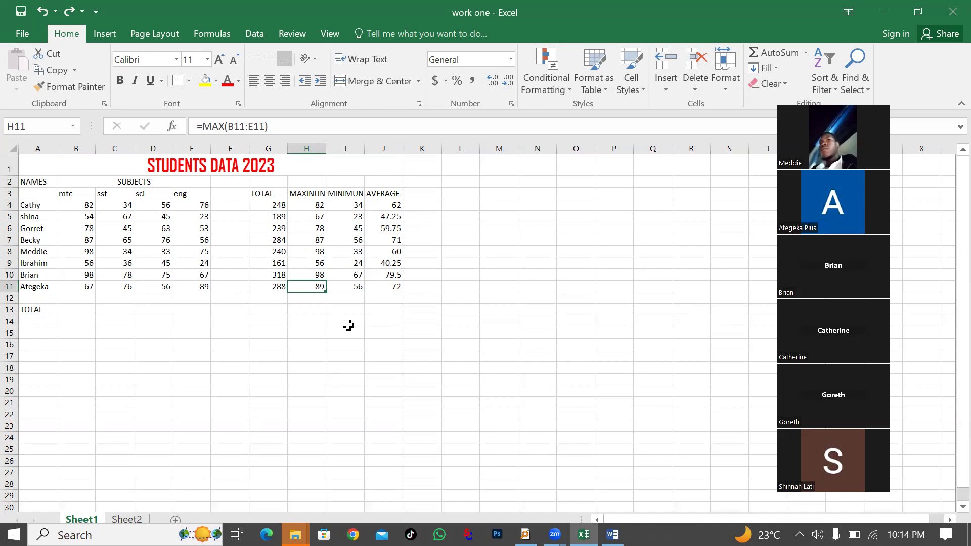
left_click(271, 310)
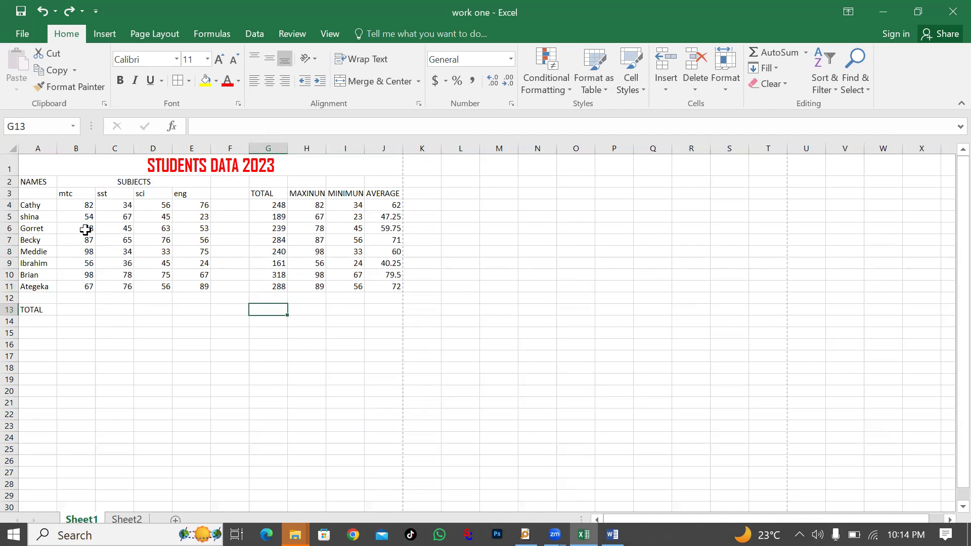
left_click_drag(78, 310, 429, 310)
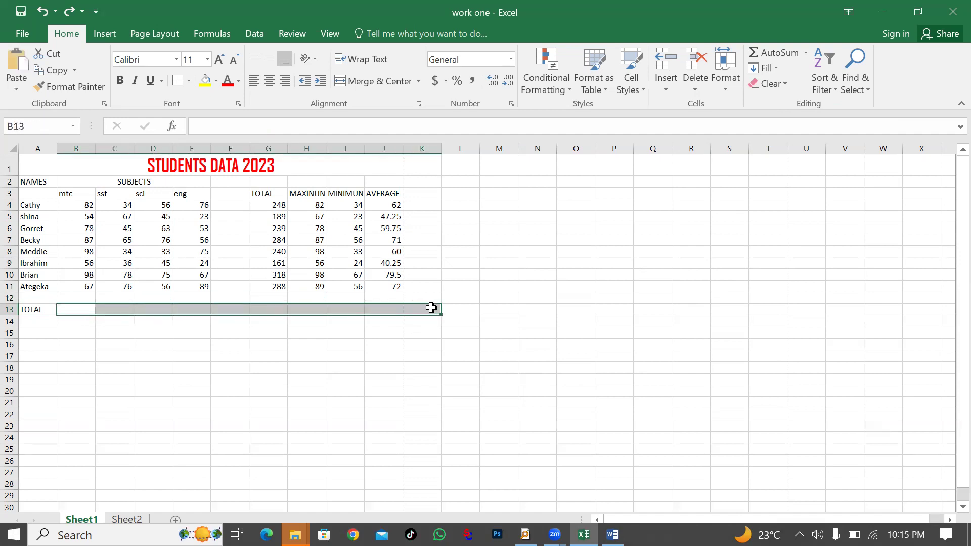
Add the row labels min, max and ave in cells A14 to A16 below the TOTAL label.
left_click(38, 320)
type("min")
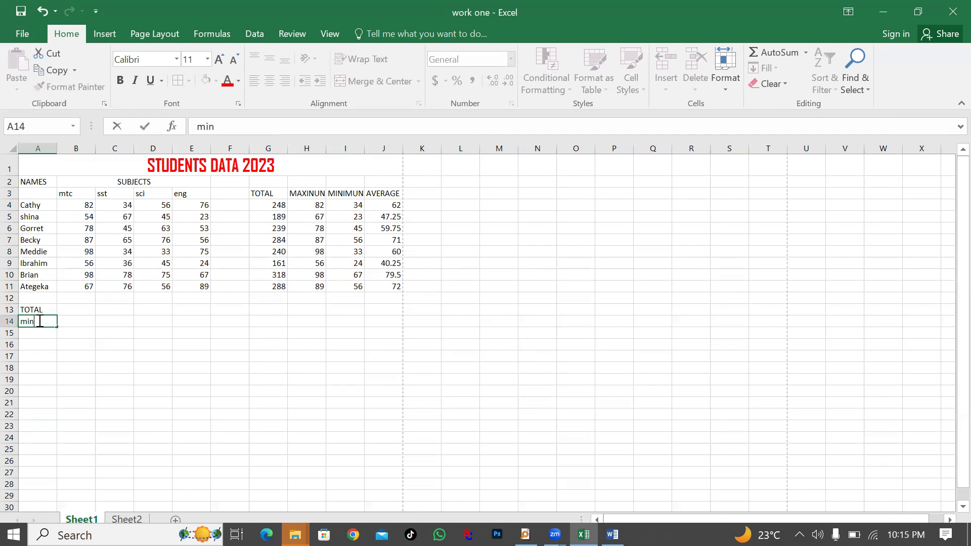
key("Return")
type("max")
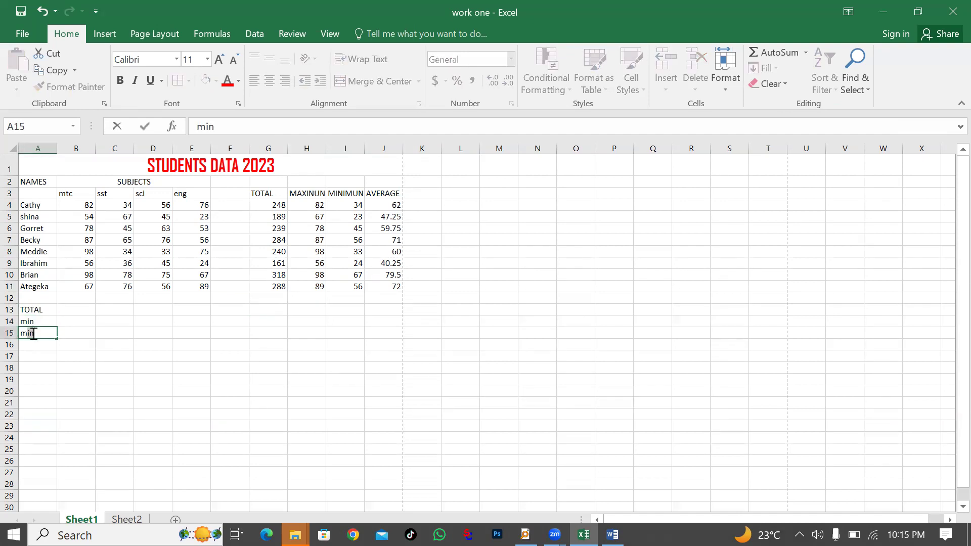
key("Return")
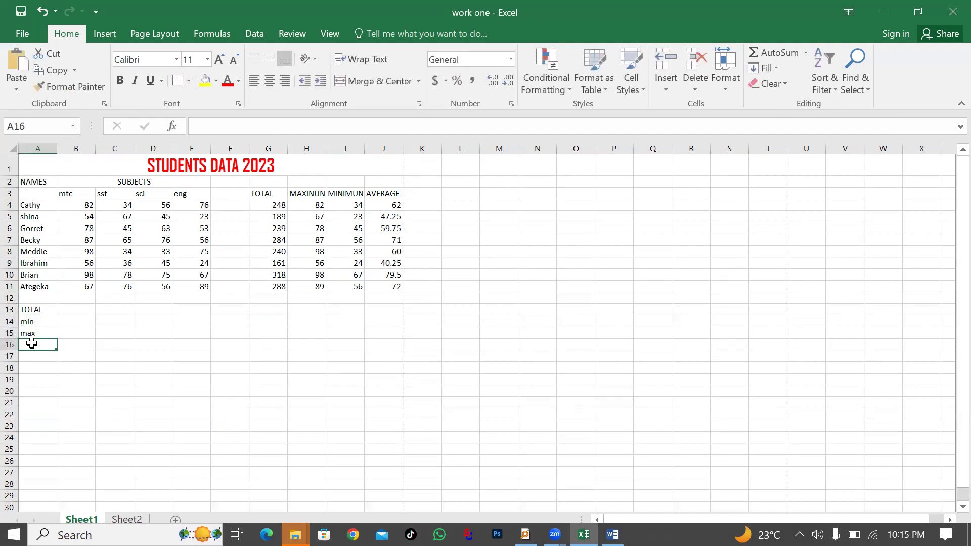
type("av")
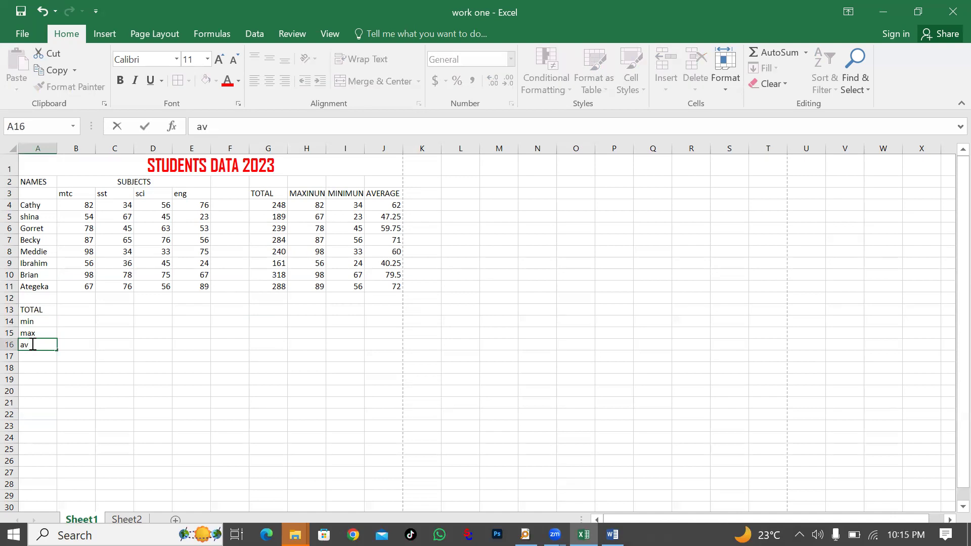
type("e")
key("ctrl+Return")
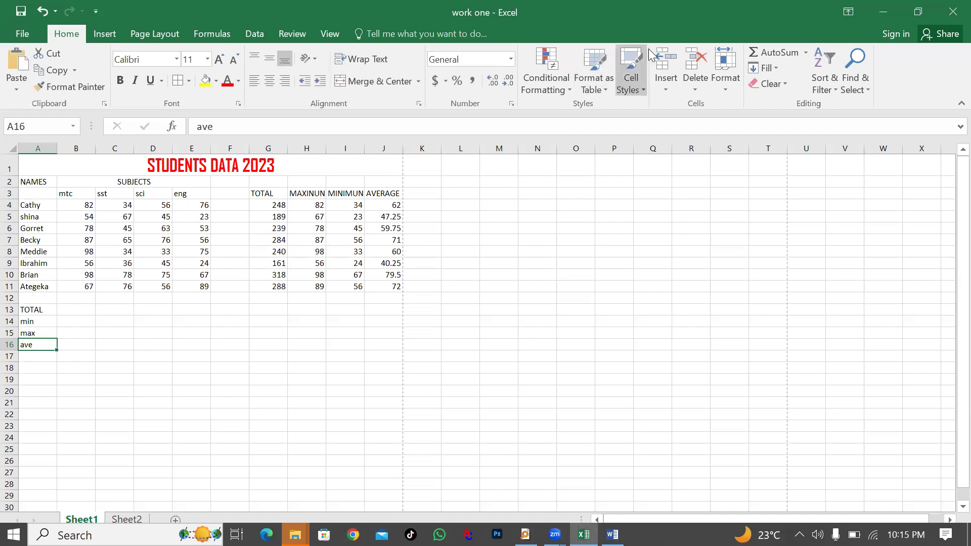